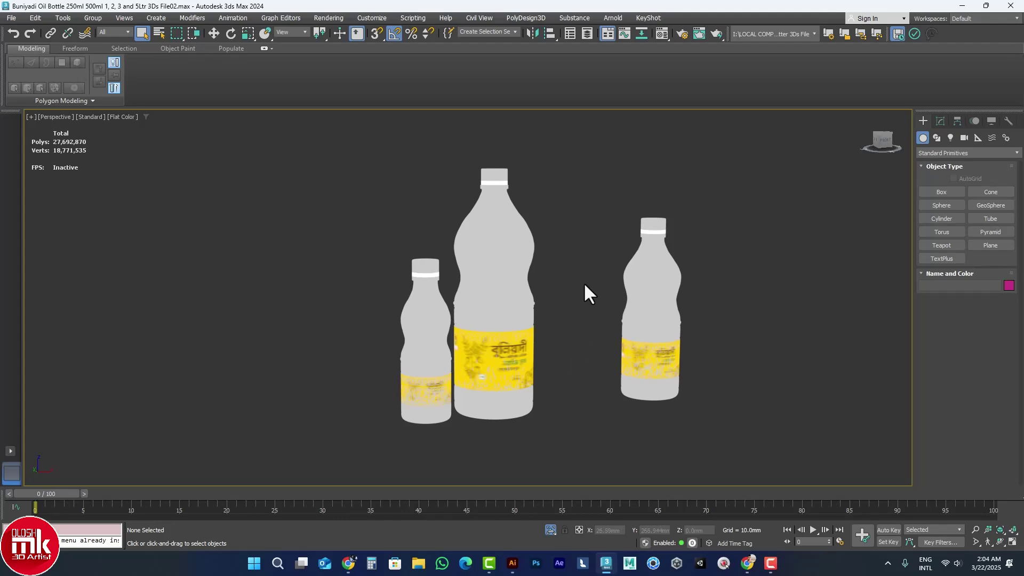
- Examine the mesh edges of the three bottles with Edged Faces shown in the perspective view
key("F4")
left_click(519, 247)
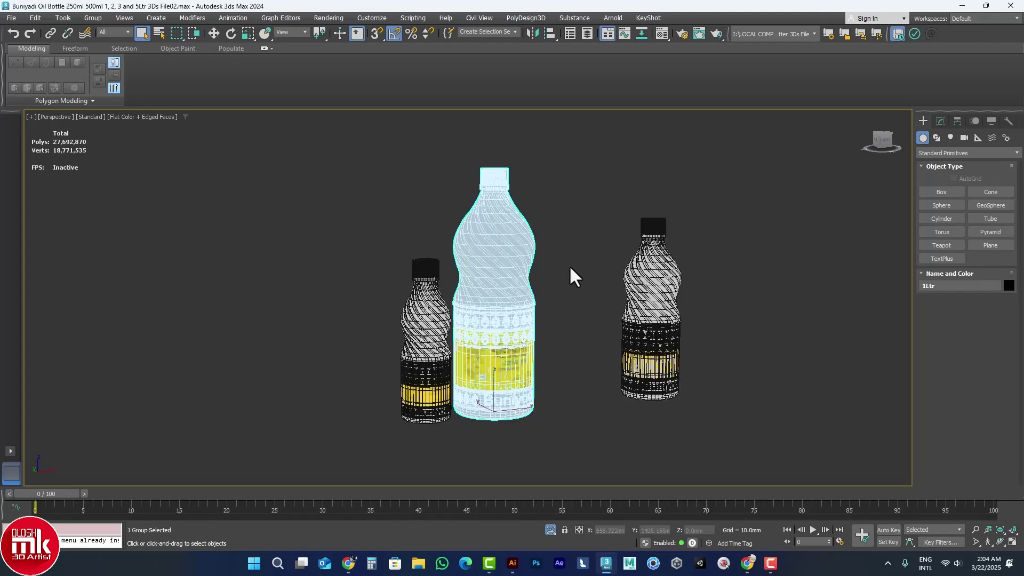
left_click(565, 267)
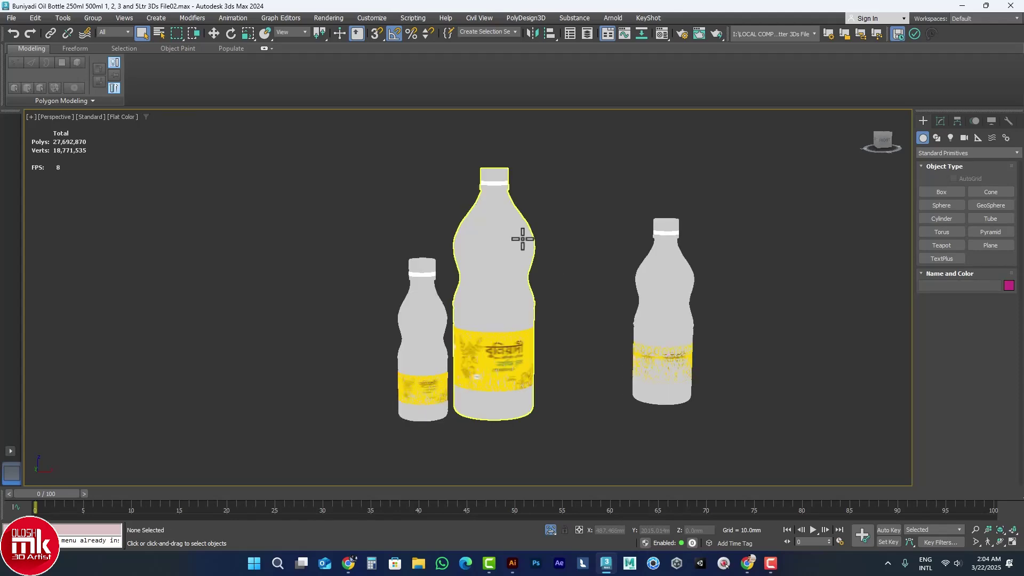
scroll(510, 233, "up", 3)
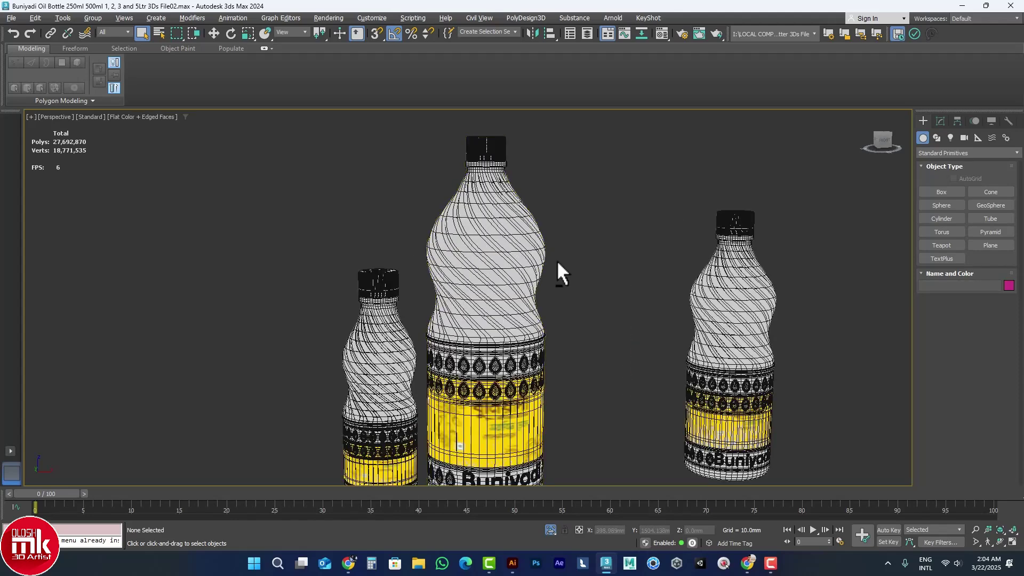
middle_click_drag(560, 270, 604, 313, "alt")
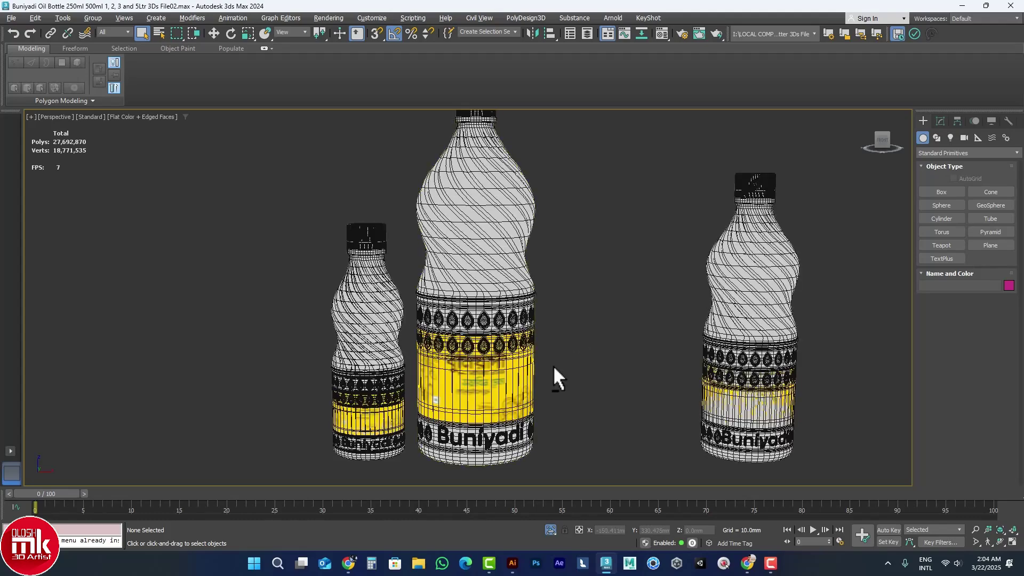
middle_click_drag(553, 366, 582, 341, "alt")
left_click(554, 336)
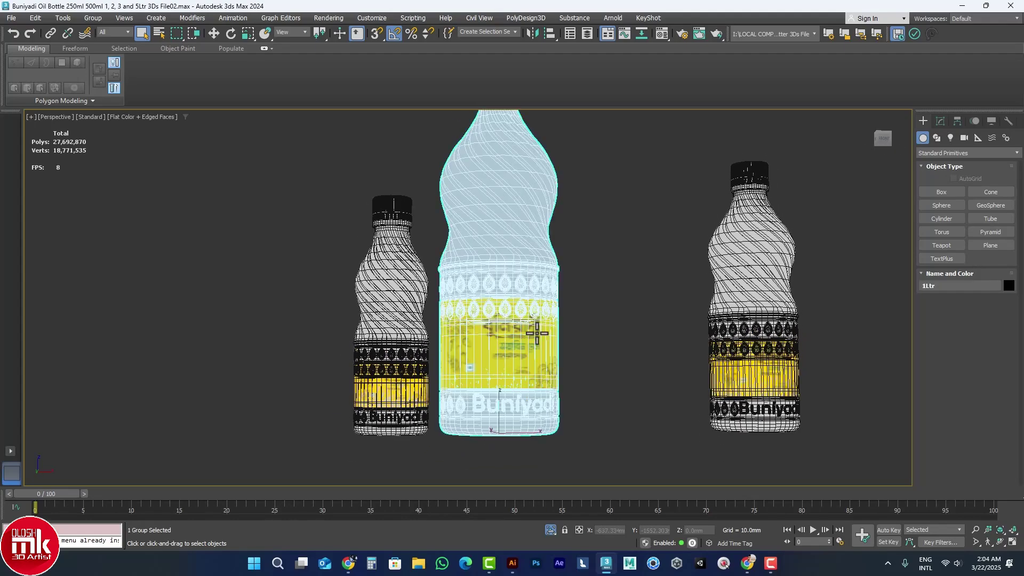
left_click(567, 331)
key("F4")
- Set the viewport shading to Clay and inspect the embossed relief and swirls on the bottles
scroll(486, 306, "up", 2)
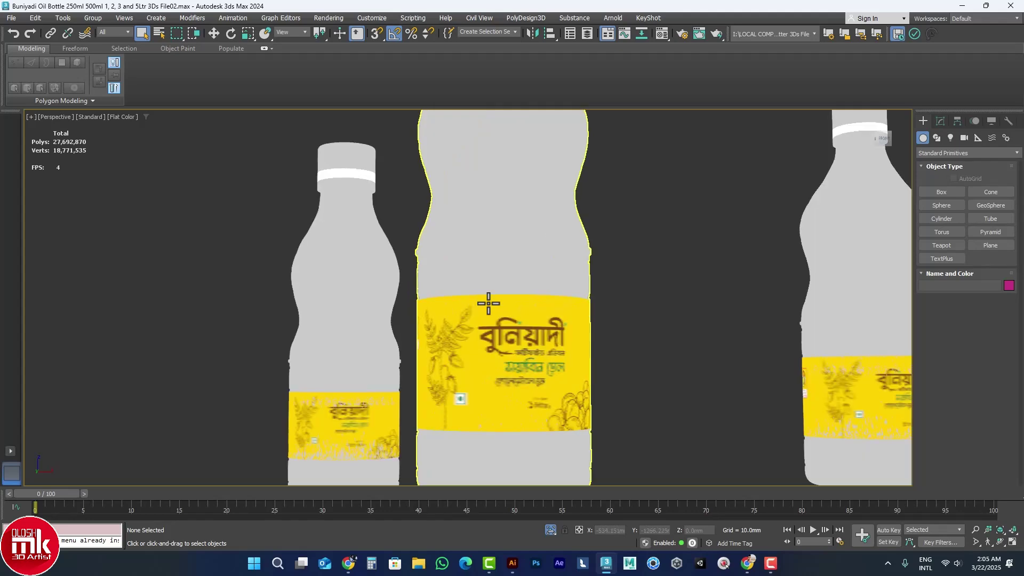
left_click(118, 116)
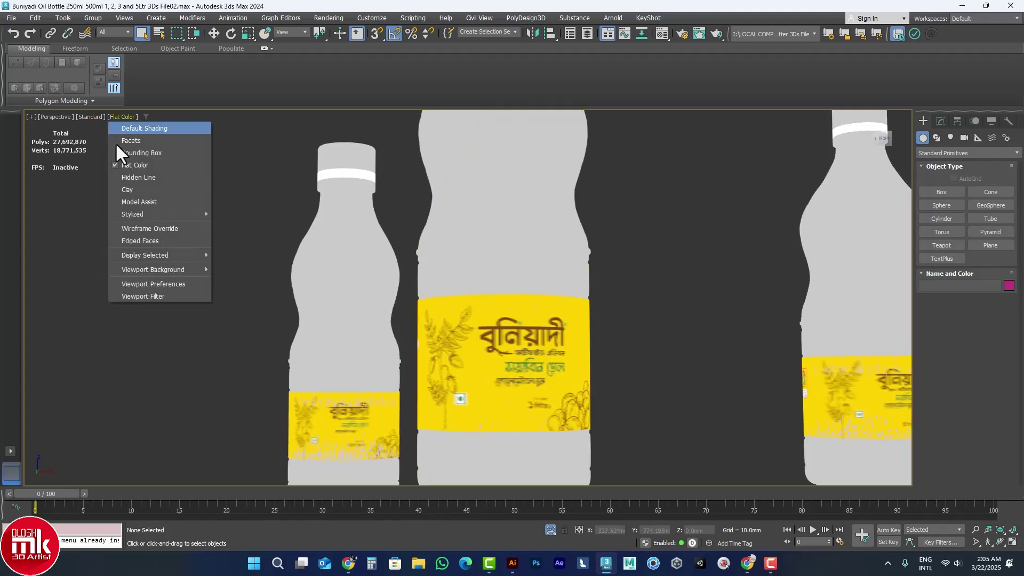
left_click(132, 187)
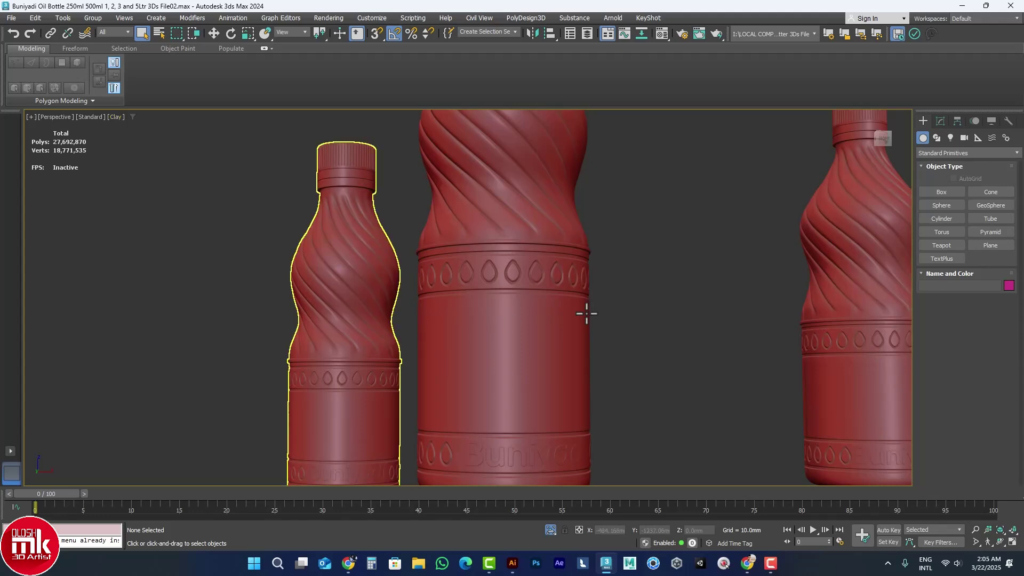
mouse_move(600, 263)
middle_mouse_down("alt")
mouse_move(611, 279)
mouse_move(615, 260)
middle_mouse_up("alt")
scroll(611, 279, "down", 3)
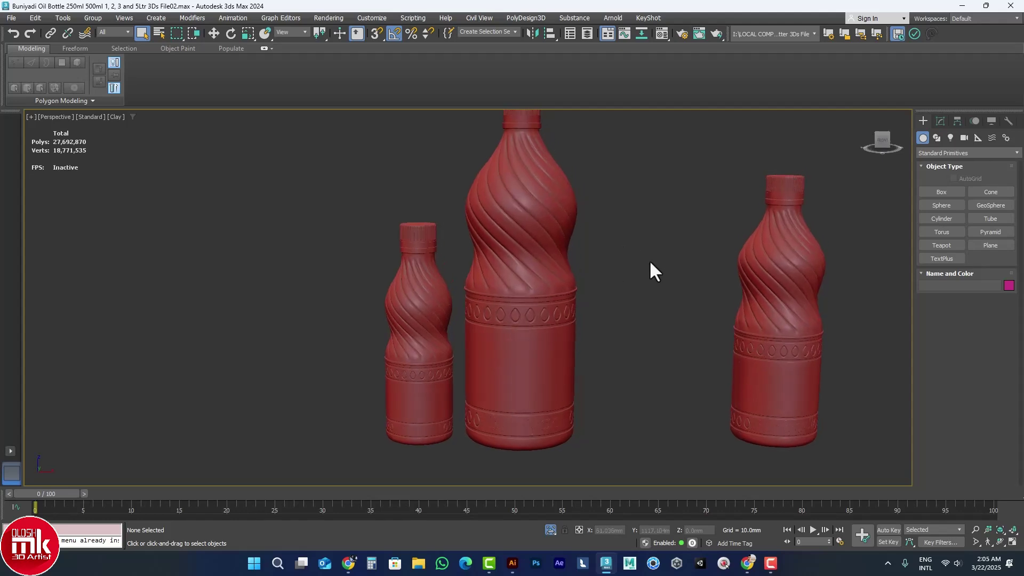
middle_click_drag(641, 227, 577, 243, "alt")
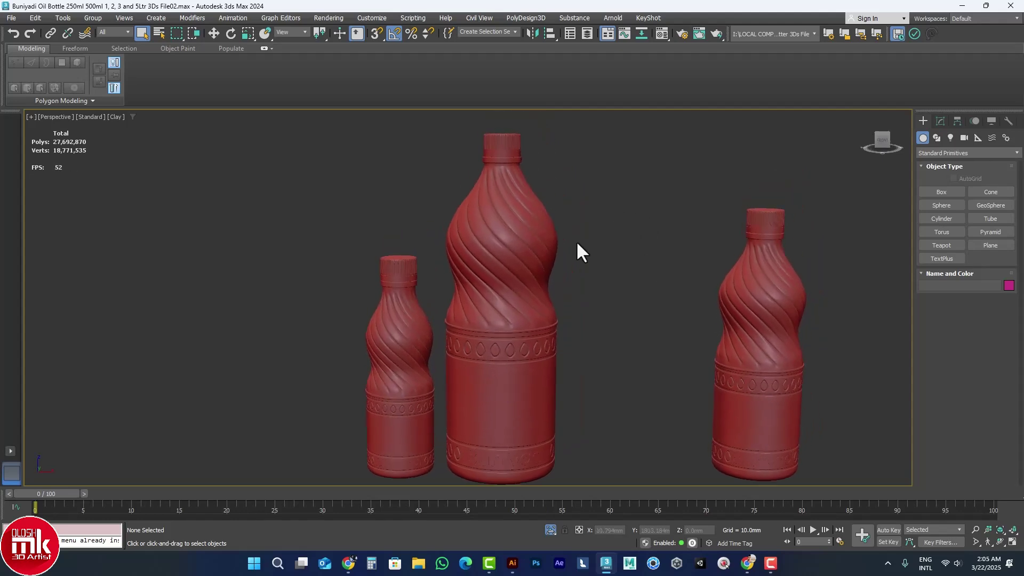
- Set the viewport shading to Default Shading and bring back all hidden bottles in the scene
left_click(114, 117)
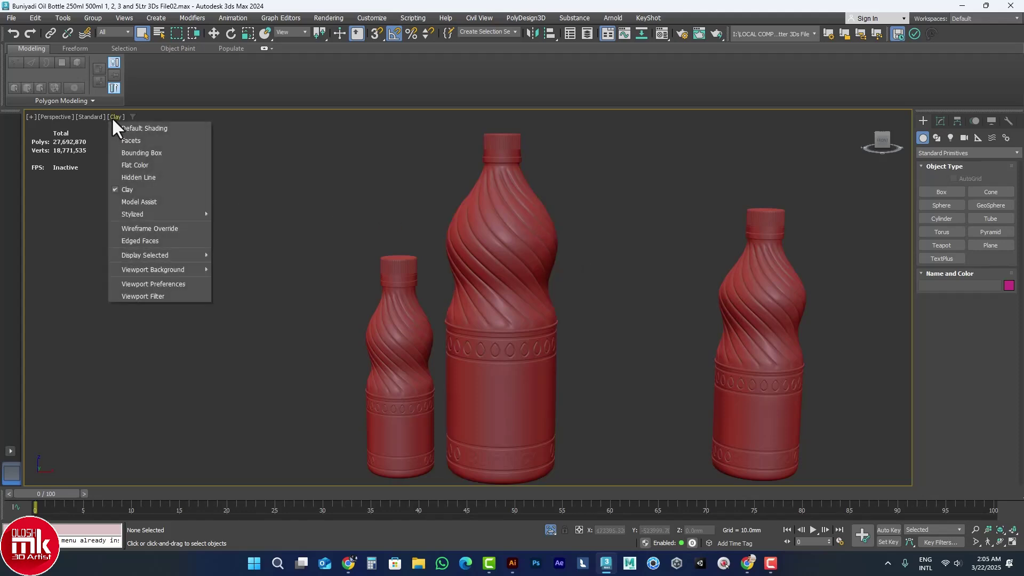
left_click(144, 129)
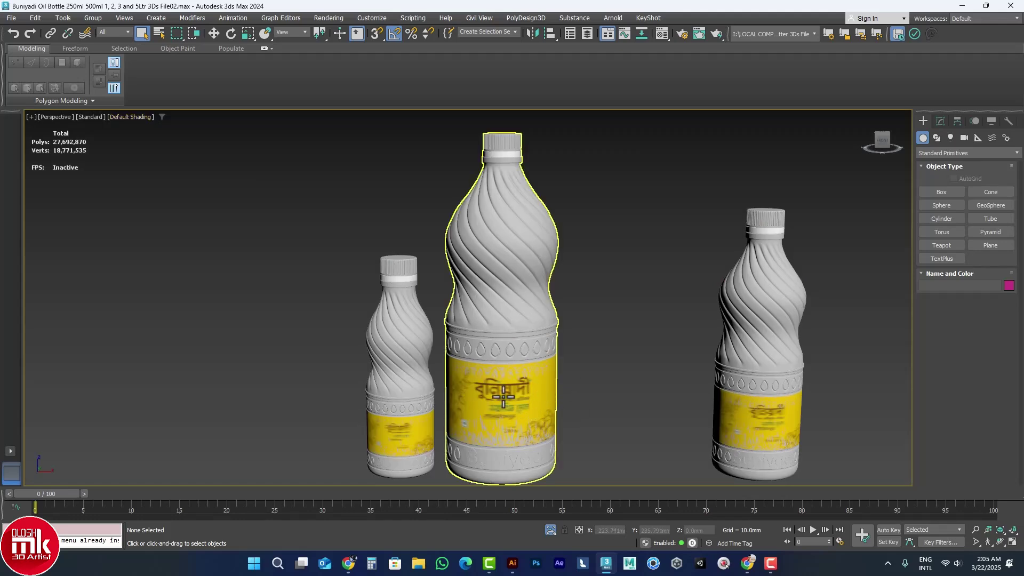
right_click(647, 274)
left_click(665, 228)
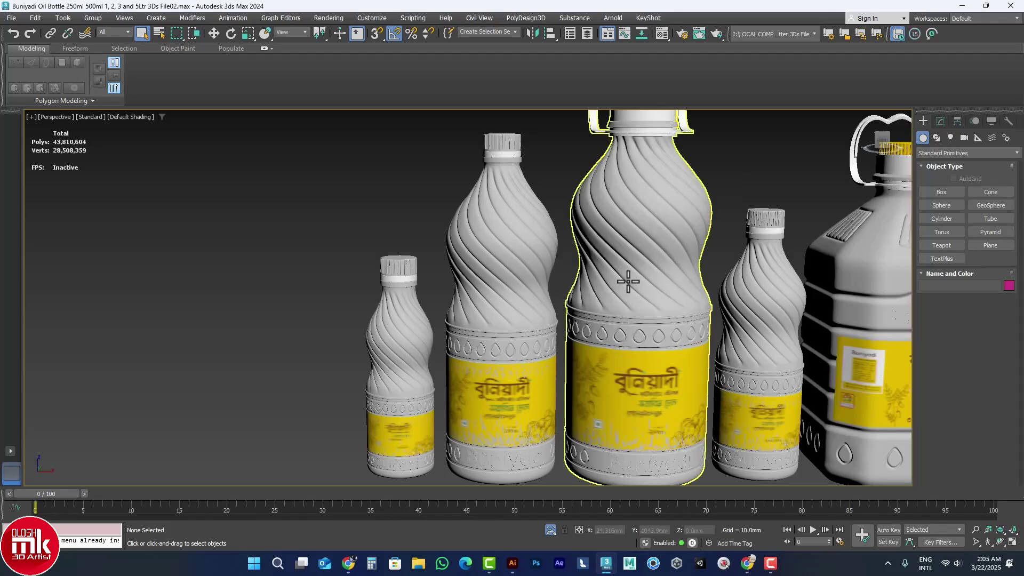
scroll(631, 283, "down", 3)
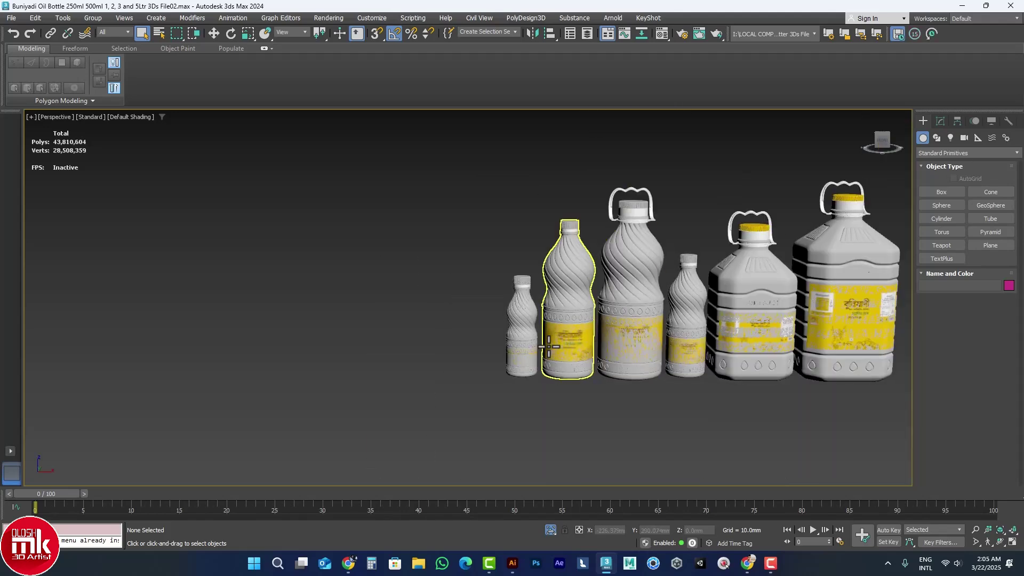
middle_click_drag(548, 347, 492, 355)
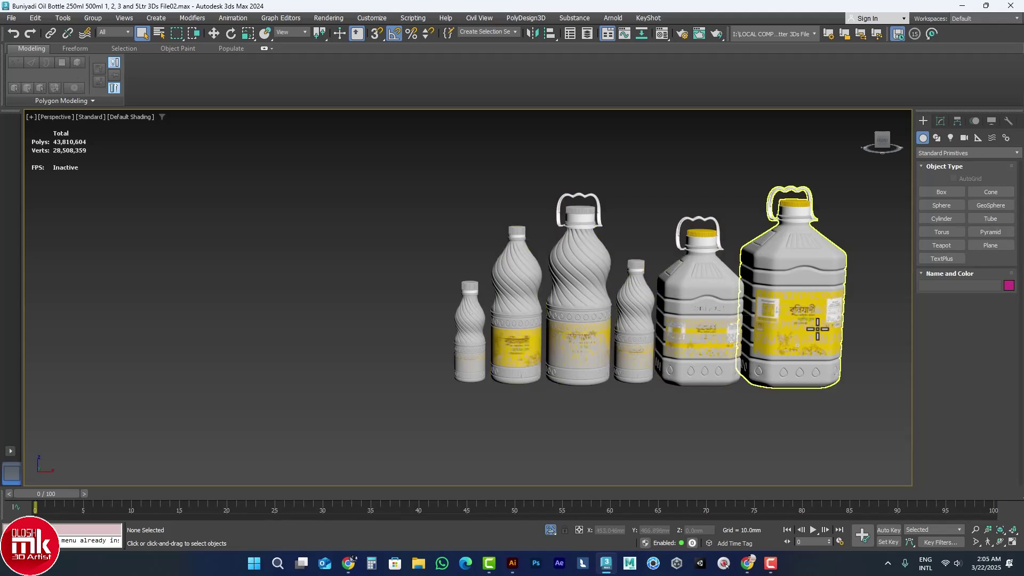
middle_click_drag(814, 327, 775, 326)
- Isolate the 500 ml, 1 litre and 250 ml bottles in the viewport and clear the selection
left_click(600, 311)
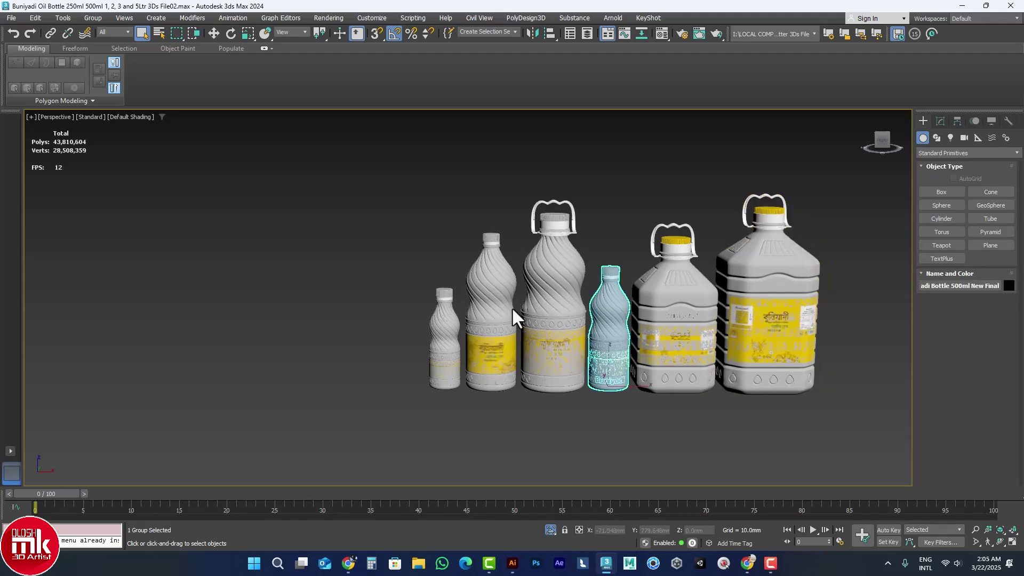
left_click(497, 299, "ctrl")
left_click(445, 315, "ctrl")
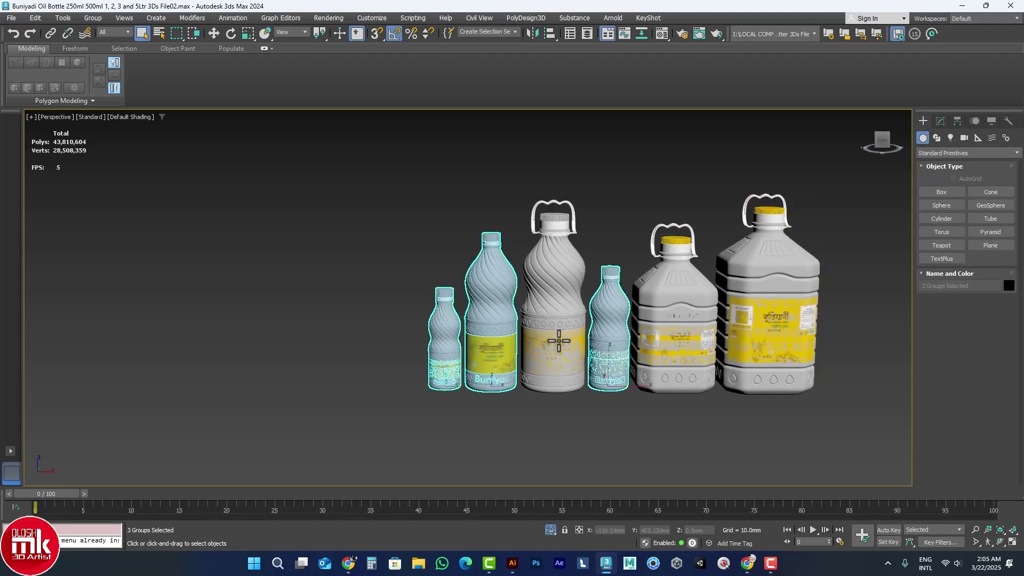
middle_click_drag(549, 343, 522, 348)
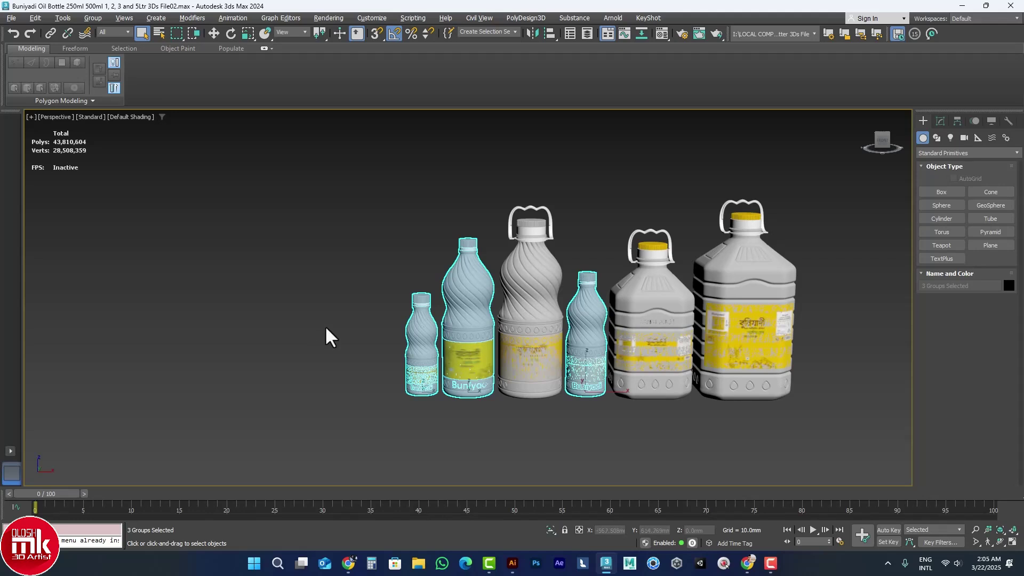
key("alt+q")
left_click(629, 339)
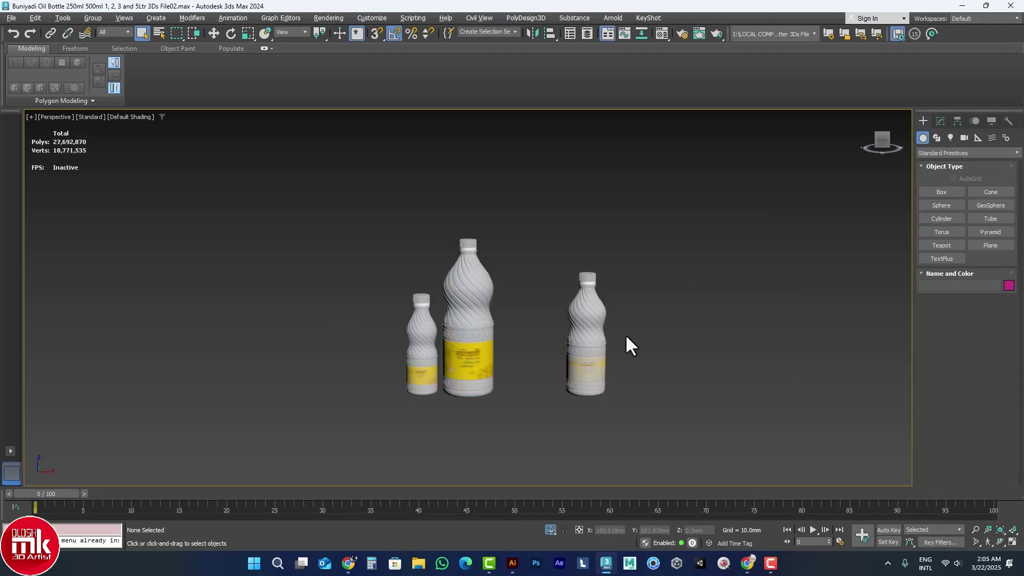
- Send the three isolated bottles to KeyShot and dismiss its welcome window
scroll(557, 342, "up", 3)
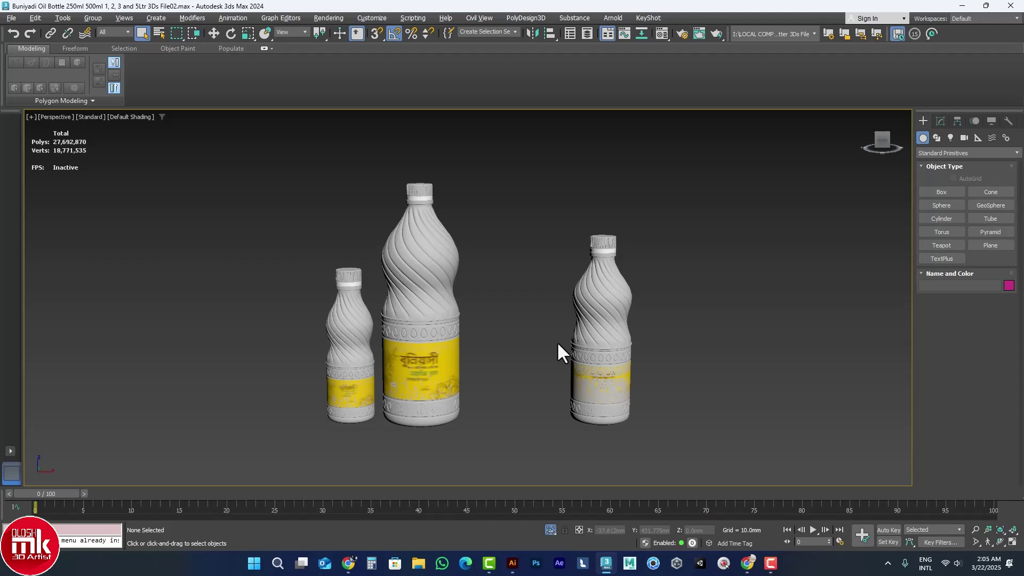
left_click(649, 17)
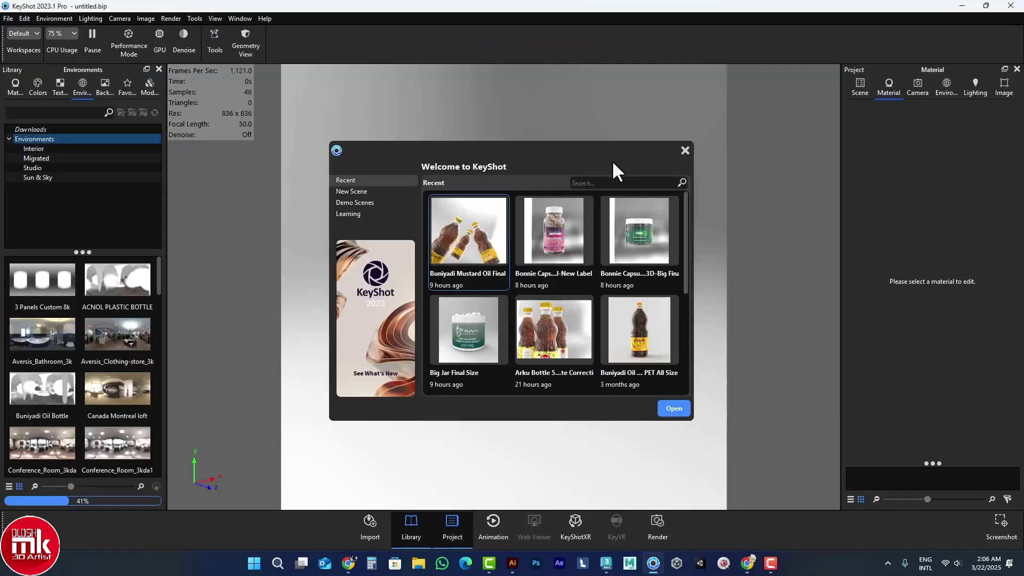
left_click(684, 150)
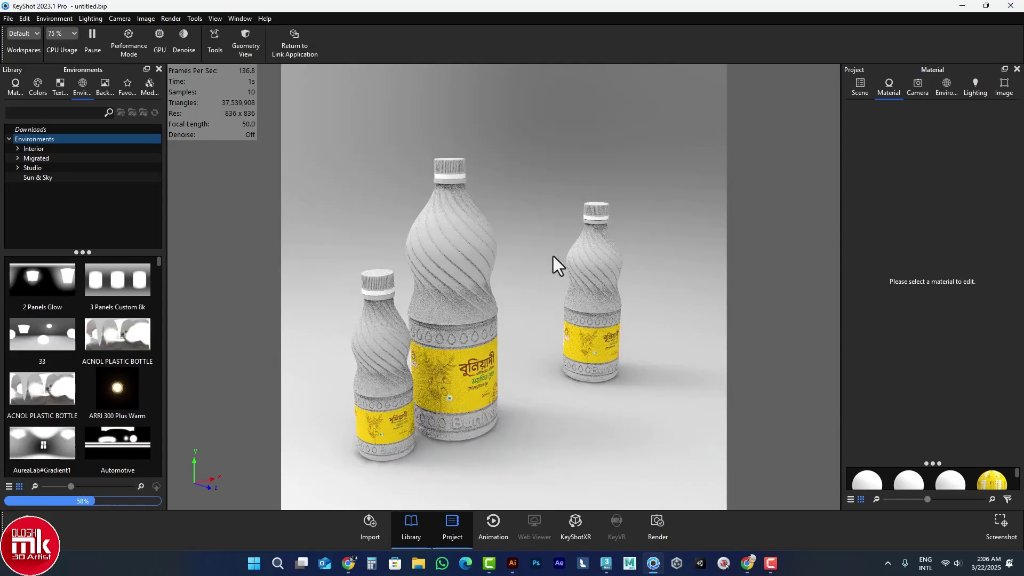
- Delete the 2Ltr, Buniyadi 5Ltr Oil Bottle and Cap 5Ltr groups from the imported model set
left_click(860, 88)
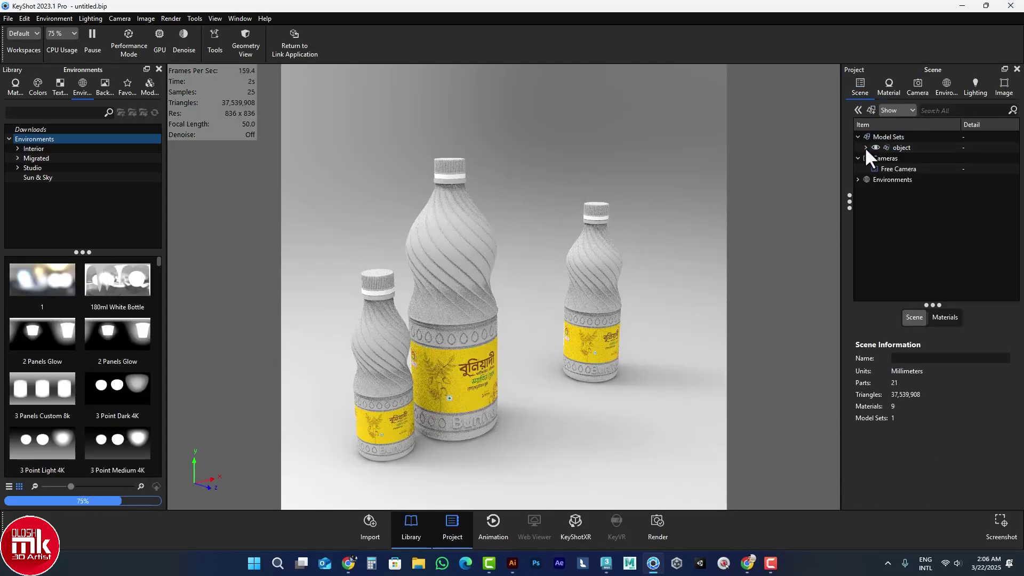
left_click(866, 148)
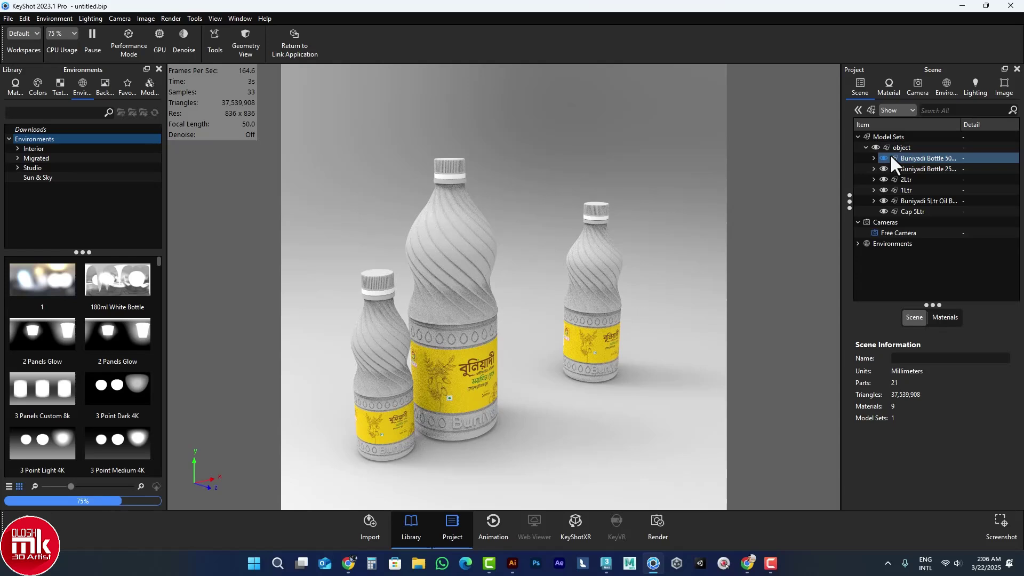
left_click(921, 212)
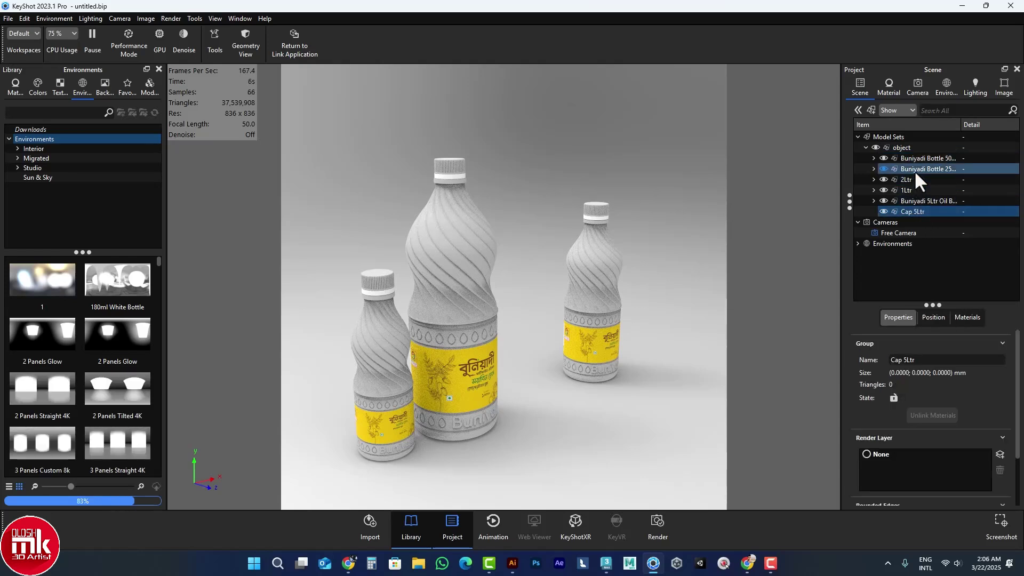
left_click(915, 179, "ctrl")
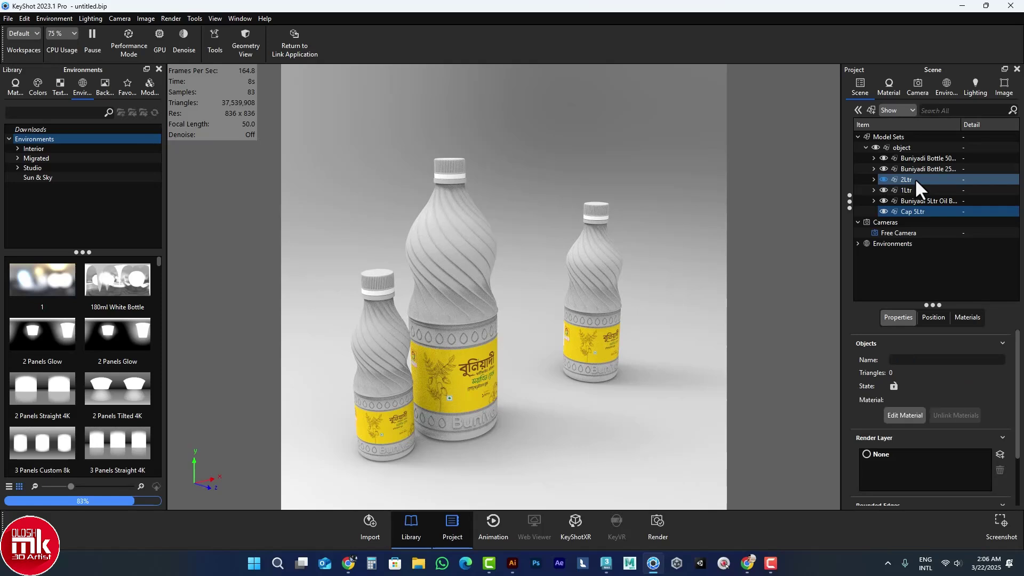
left_click(934, 201, "ctrl")
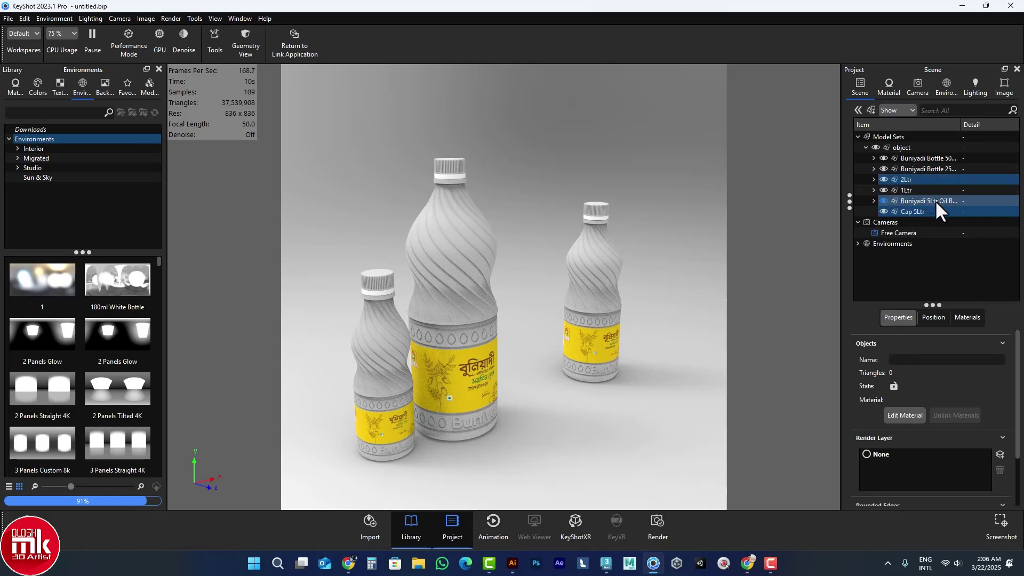
right_click(936, 201)
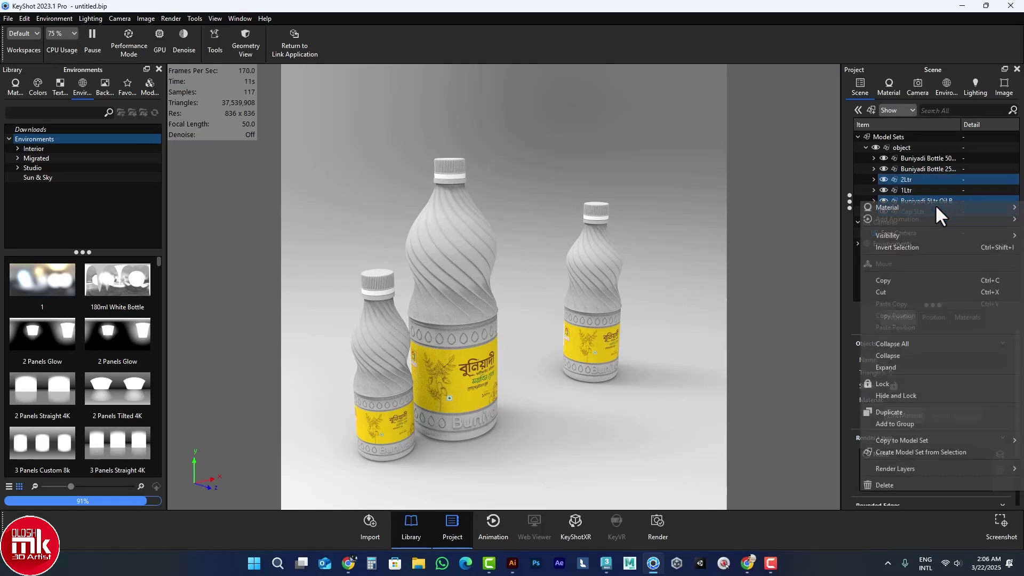
left_click(886, 485)
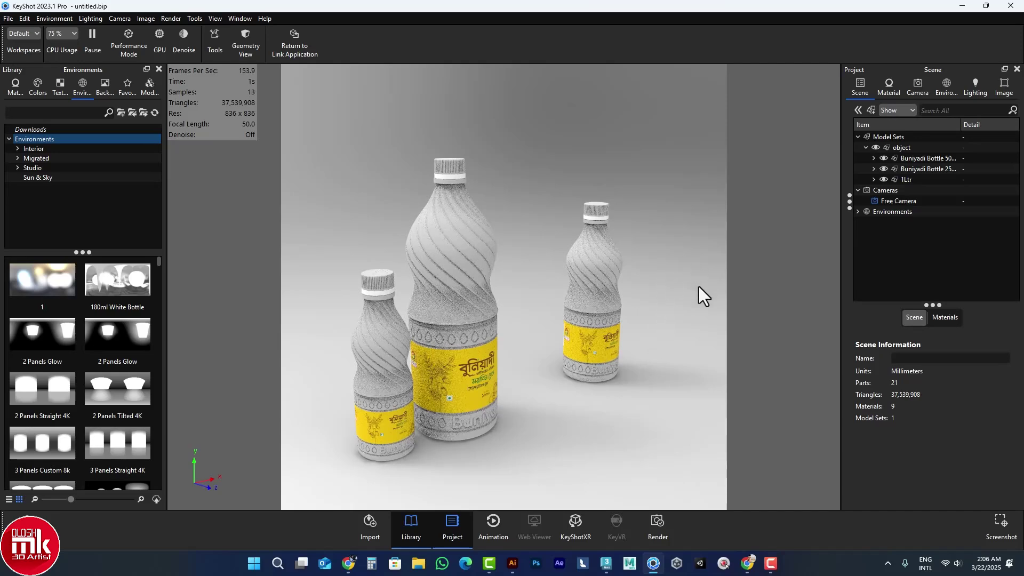
- Center the 1Ltr bottle in the scene and accept its new position
left_click_drag(698, 286, 612, 288)
left_click(924, 178)
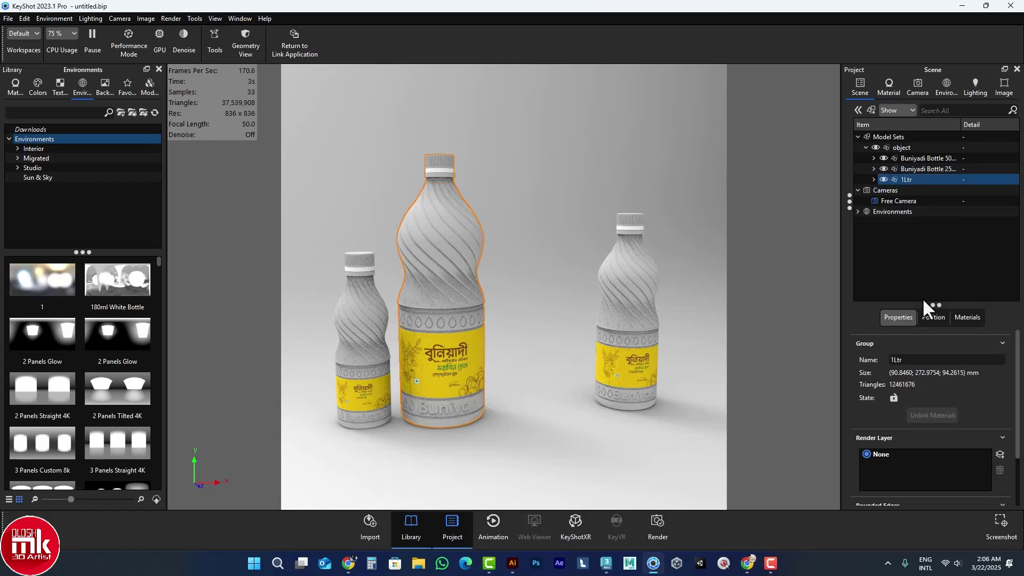
left_click(934, 319)
left_click(933, 343)
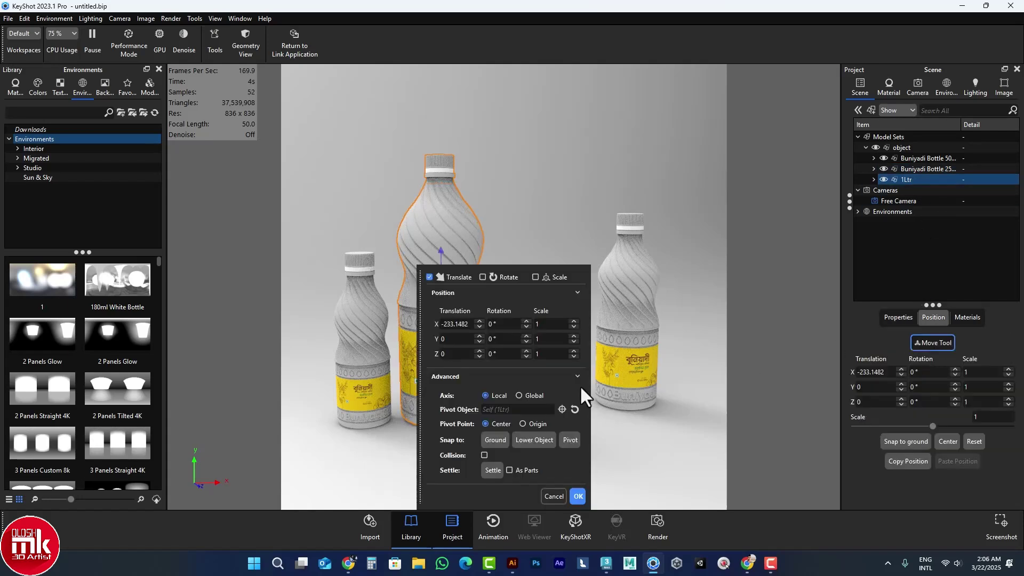
left_click(939, 442)
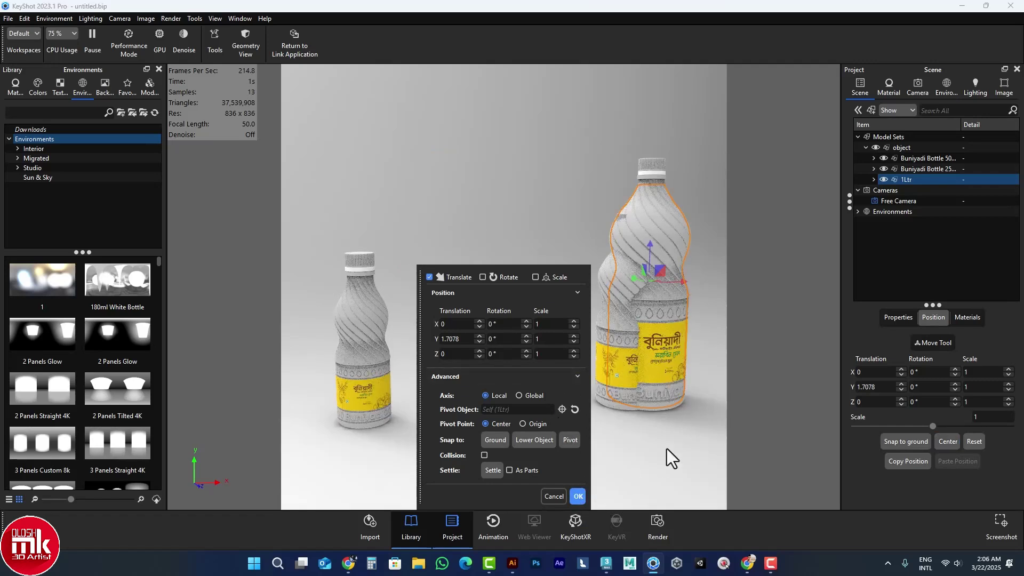
left_click(578, 497)
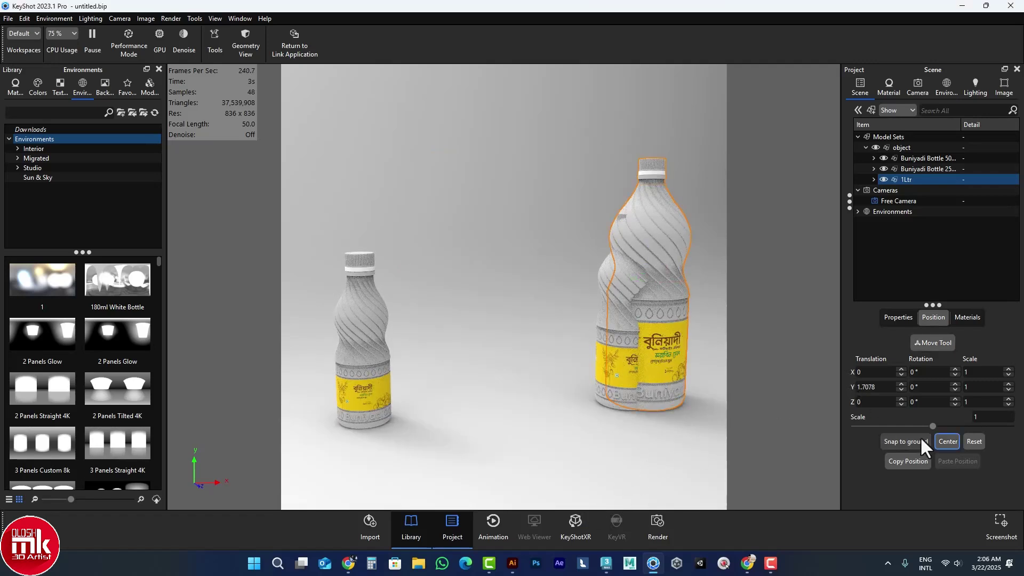
- Move the 500 ml bottle along X to about 106.6, placing it beside the 1 litre bottle, and accept the position
left_click(922, 160)
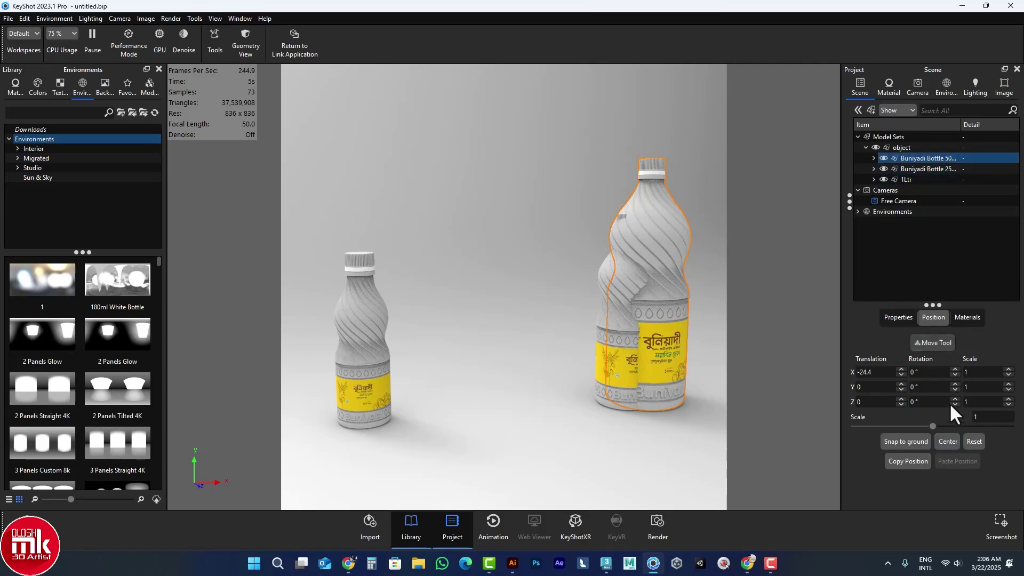
left_click(935, 343)
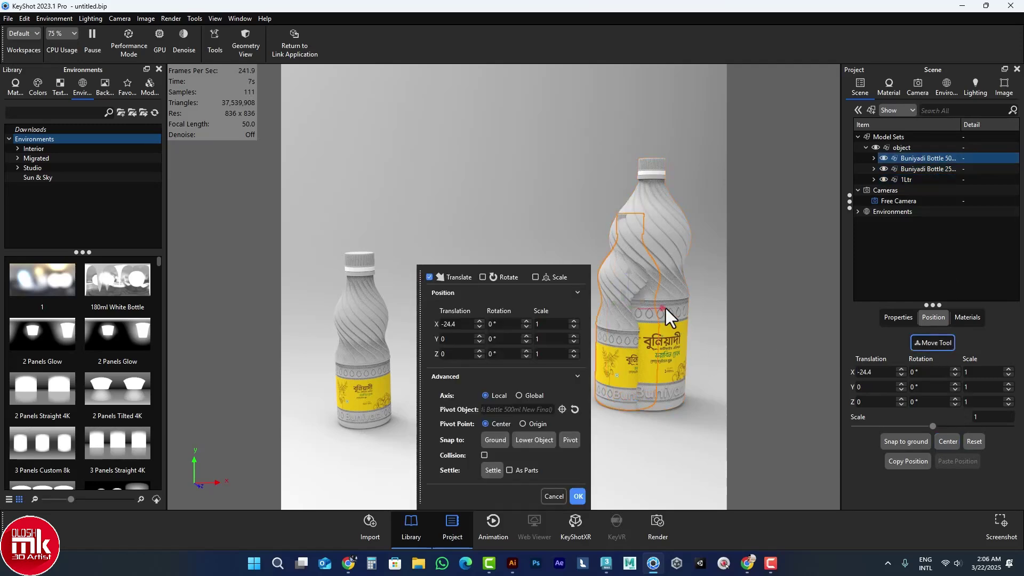
left_click_drag(661, 306, 763, 318)
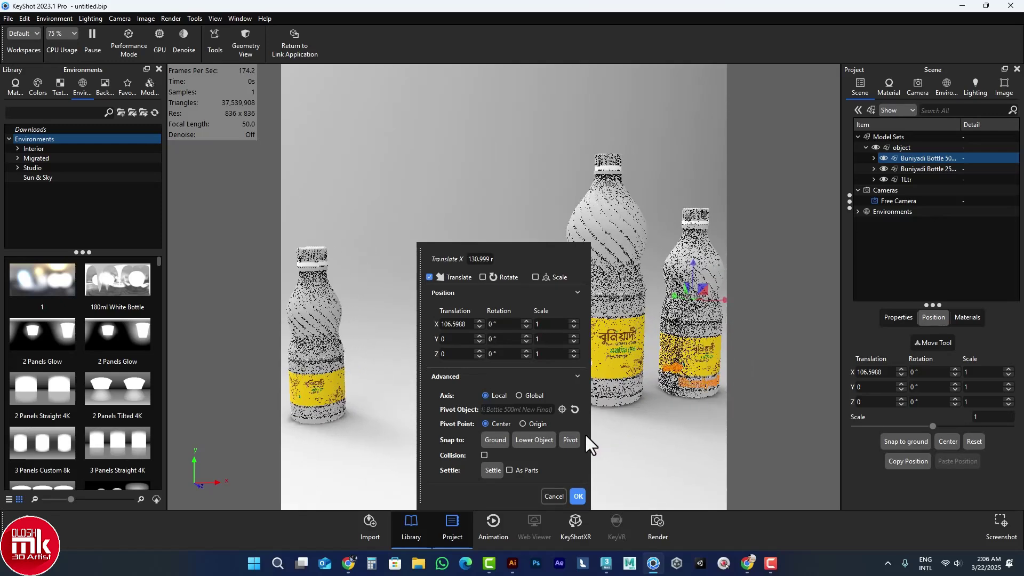
left_click(579, 496)
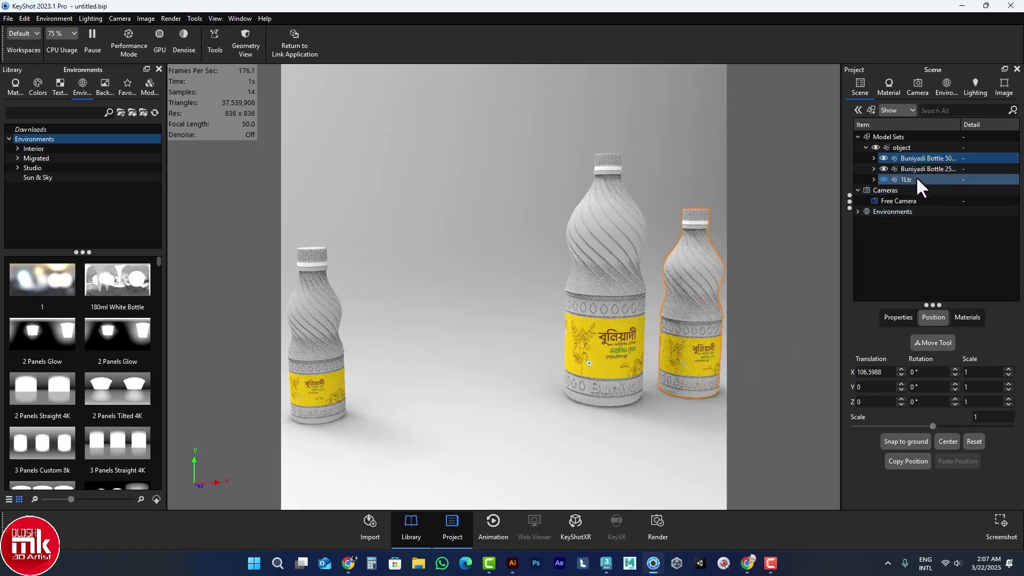
- Move the 250 ml bottle along X to about -87.3, on the other side of the 1 litre bottle, and accept the position
left_click(921, 168)
left_click(933, 343)
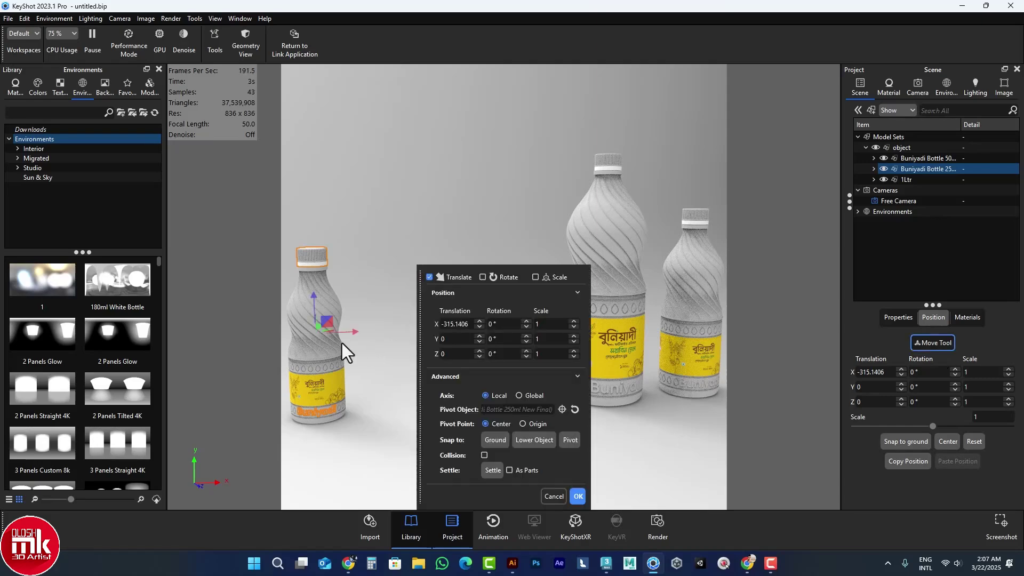
left_click_drag(347, 335, 514, 261)
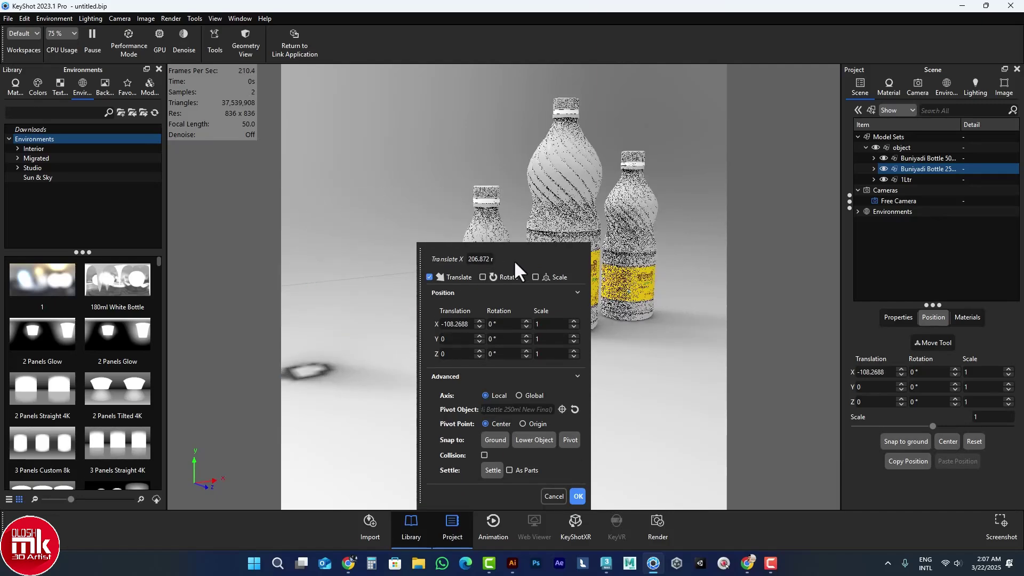
left_click_drag(585, 241, 764, 199)
left_click_drag(575, 268, 484, 217)
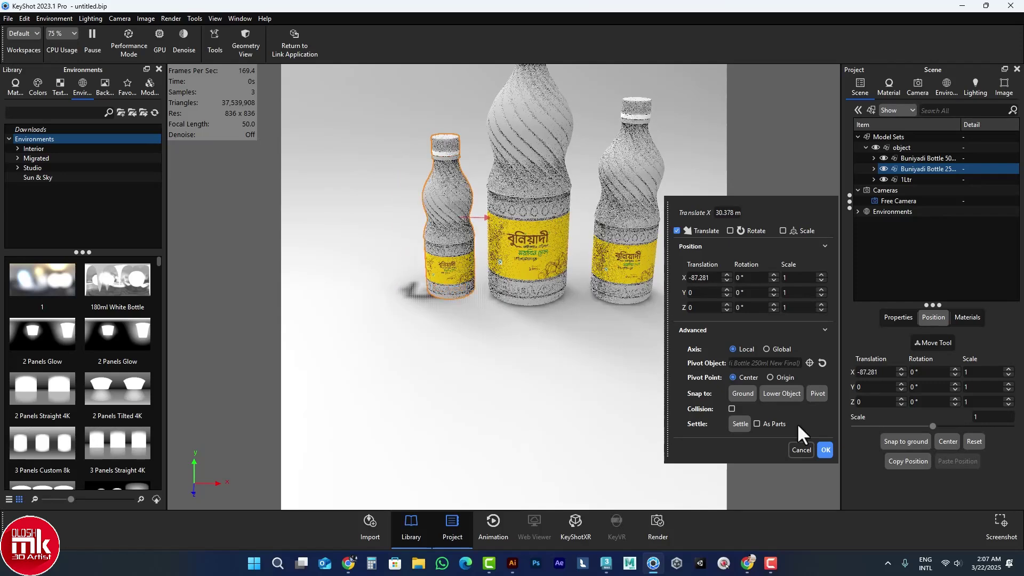
left_click(825, 449)
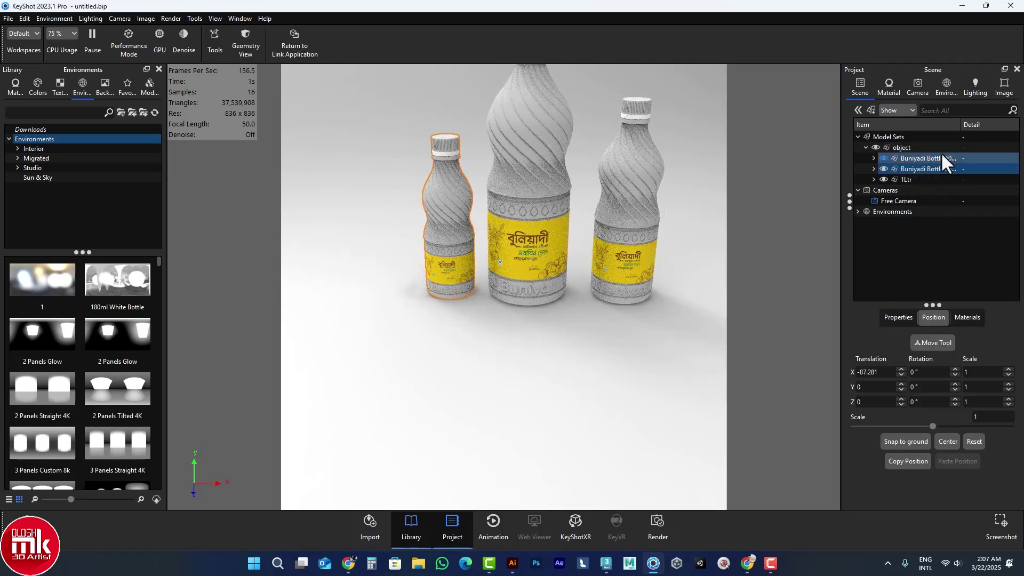
- Shift the 500 ml bottle closer to the 1 litre bottle, to X about 93.5, and accept the position
left_click(941, 155)
left_click(931, 342)
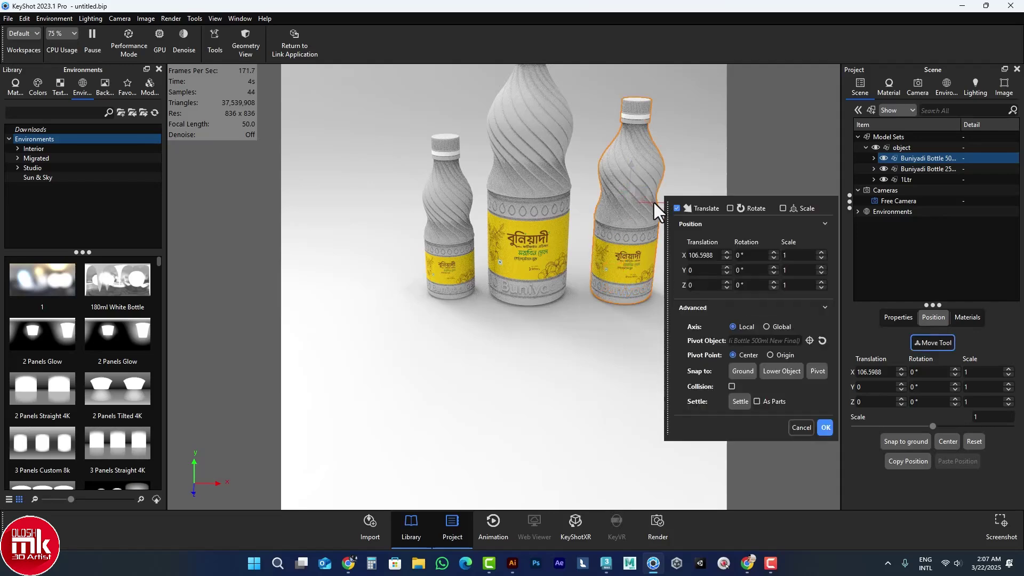
left_click_drag(654, 203, 642, 201)
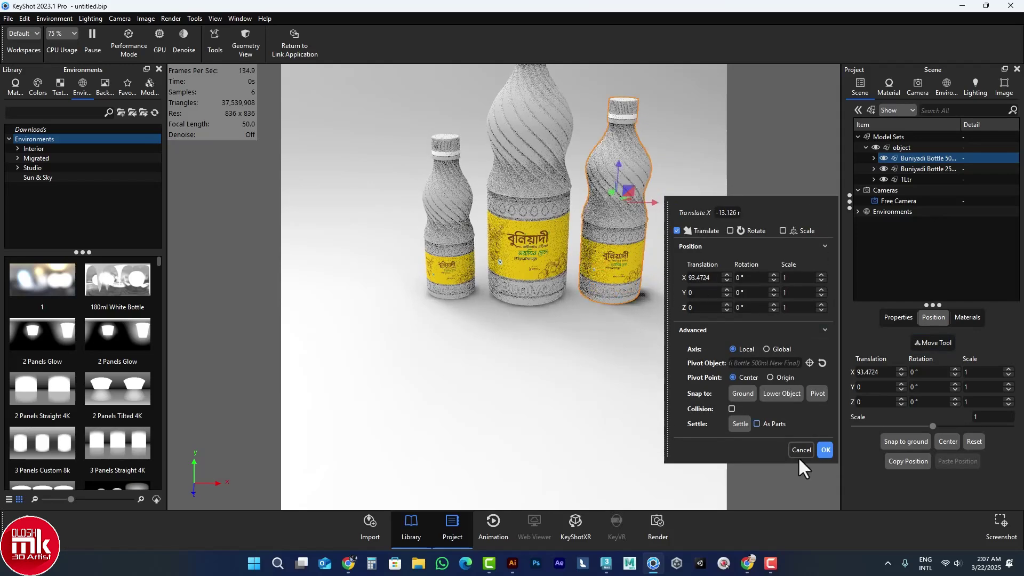
left_click(824, 451)
- Set the free camera to the Front standard view with all three bottles in frame
scroll(677, 343, "up", 5)
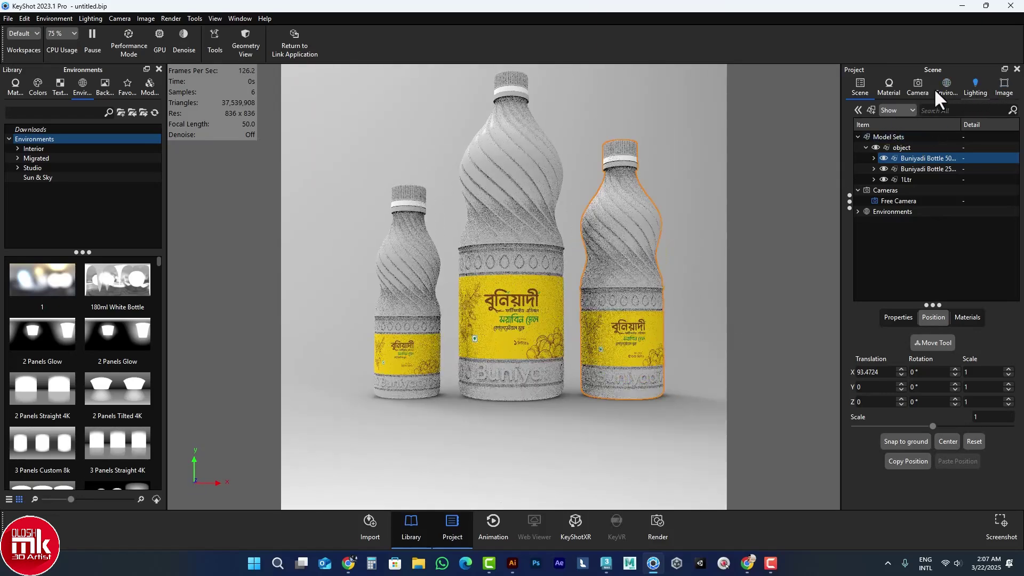
left_click(899, 85)
left_click(914, 86)
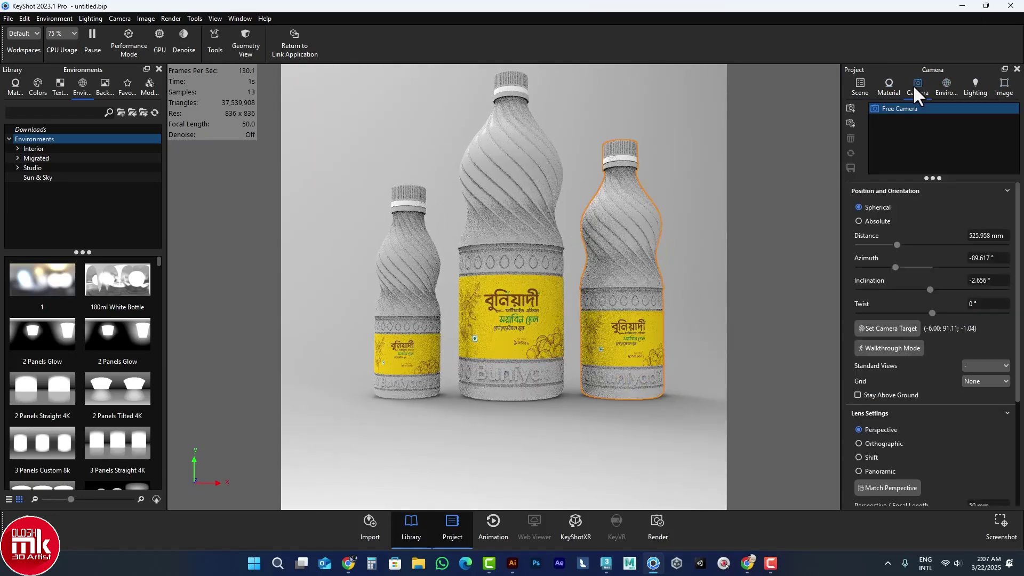
left_click(986, 366)
left_click(982, 388)
scroll(610, 350, "down", 2)
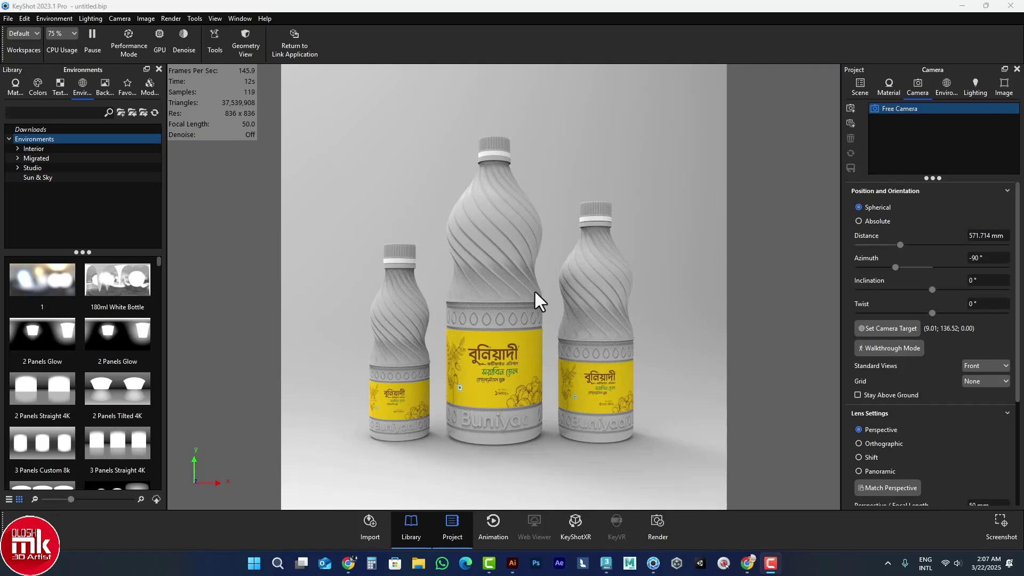
- Set the camera's perspective focal length to 90 mm
scroll(928, 389, "down", 2)
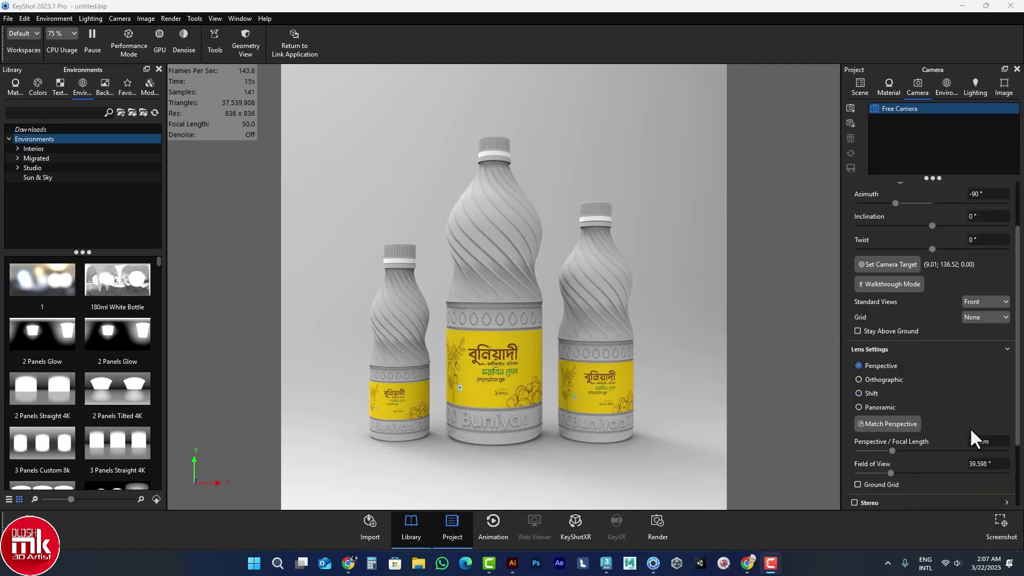
left_click(996, 441)
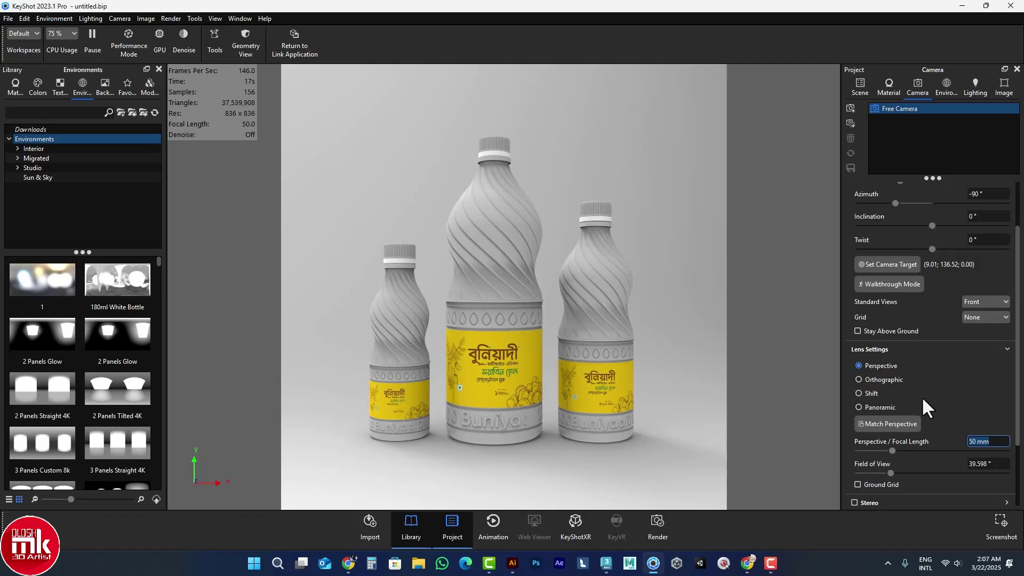
type("90")
key("Return")
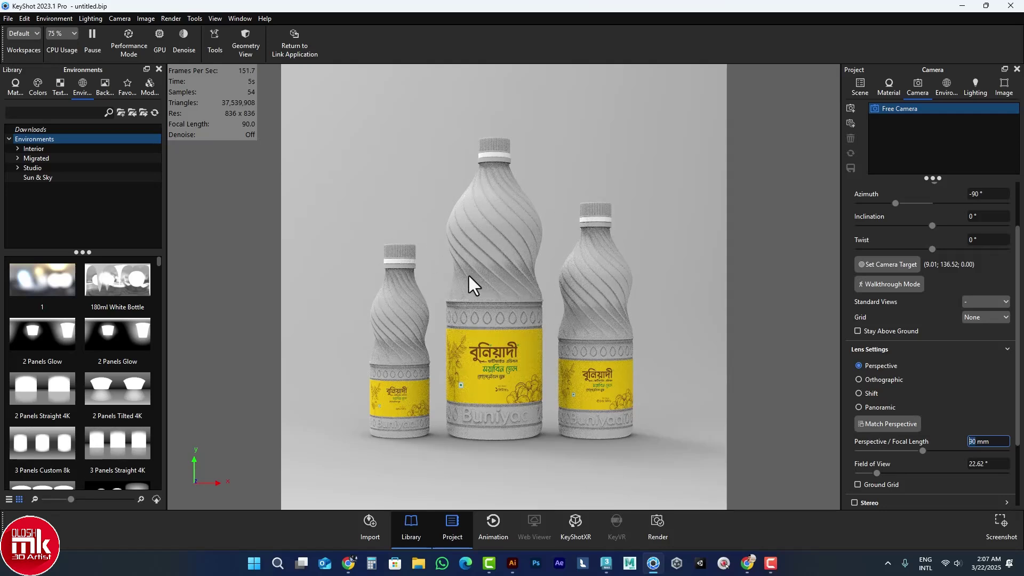
- Frame the three bottles so they fill most of the image height and switch real-time rendering to GPU mode
scroll(585, 272, "down", 5)
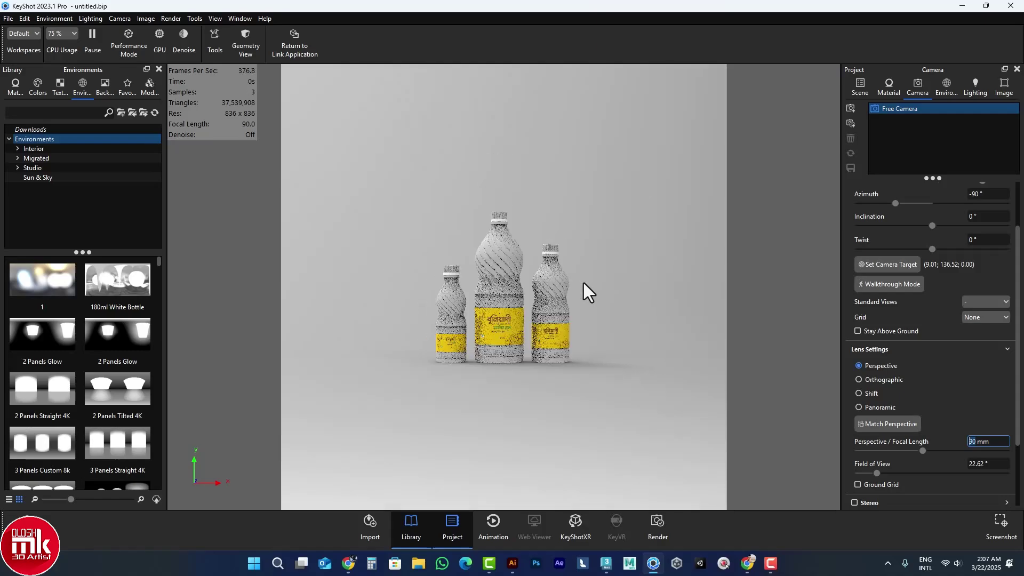
scroll(584, 287, "up", 8)
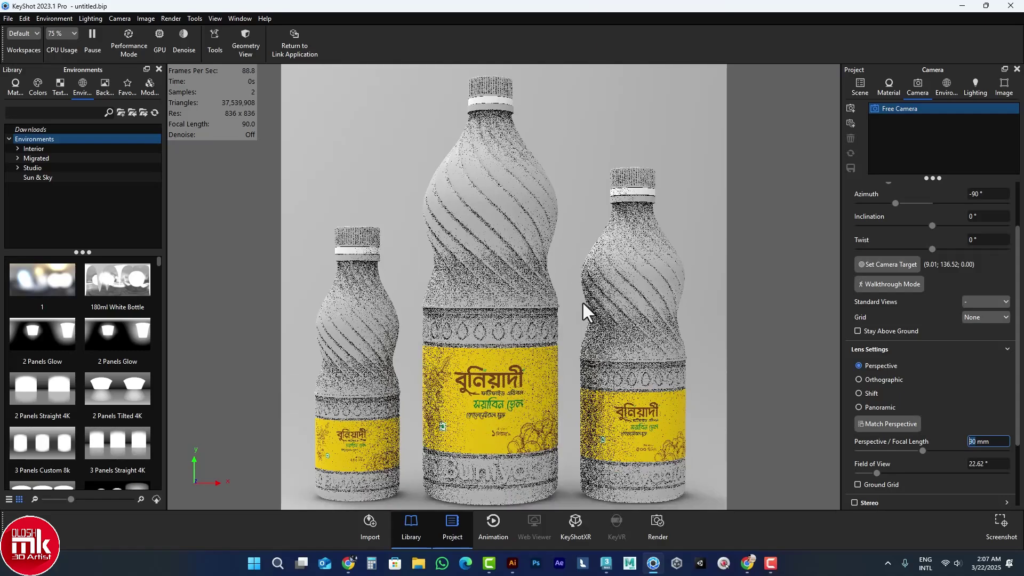
scroll(581, 300, "down", 3)
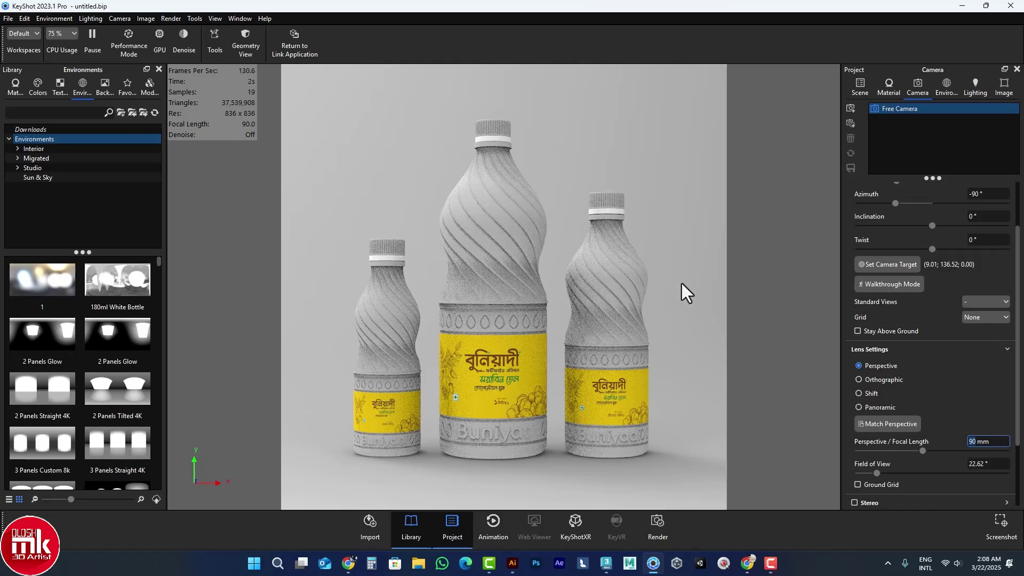
left_click(155, 43)
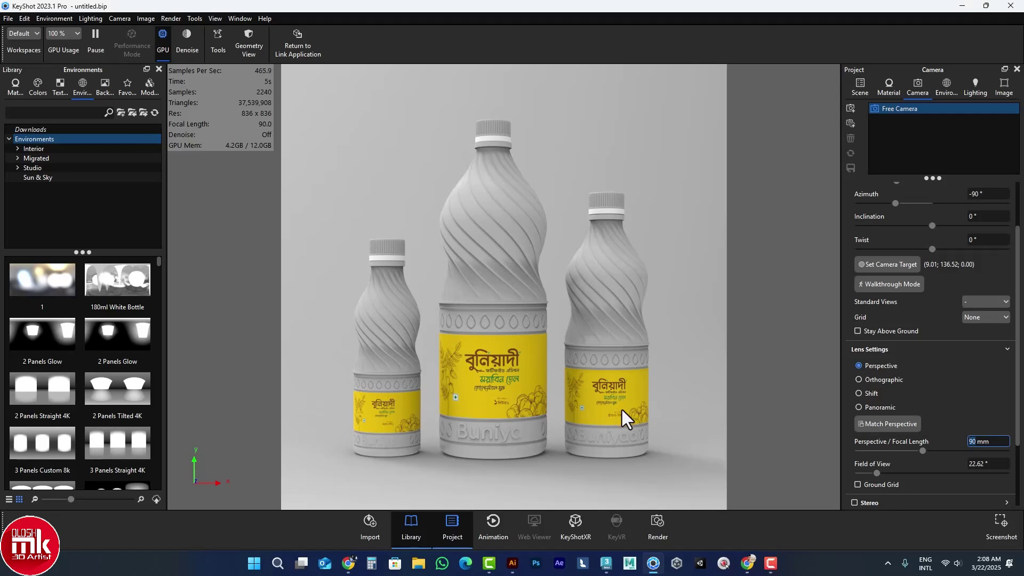
- Open the file selection for the diffuse texture of the 1 litre bottle's label material
double_click(498, 376)
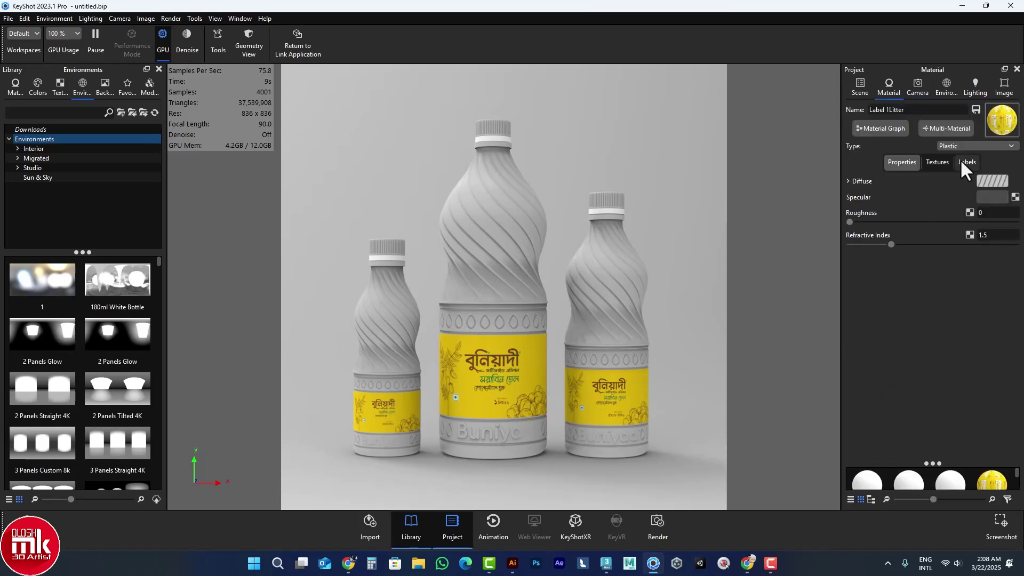
left_click(942, 161)
double_click(869, 195)
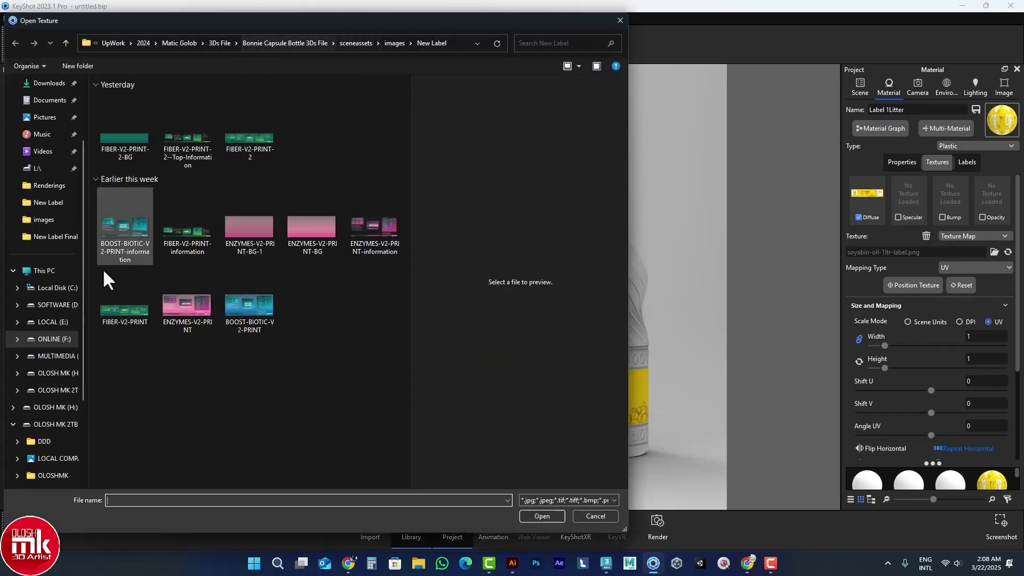
- Browse to the BUNIYADI OIL BOTTLE project folder "Buniyadi Oil Bottle 250ml 500ml 1 Litter 3Ds File" for the label texture
left_click(54, 222)
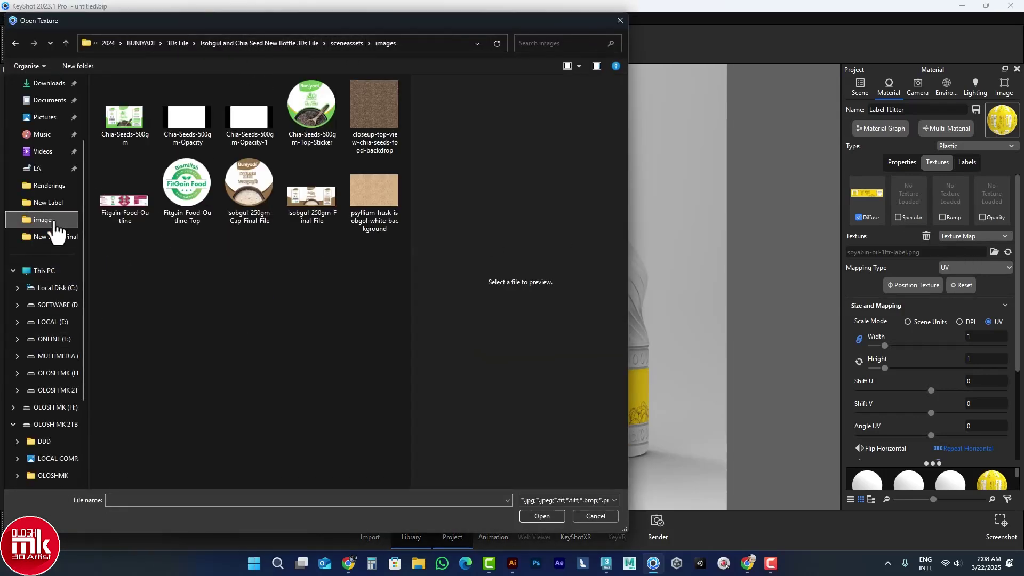
left_click(281, 43)
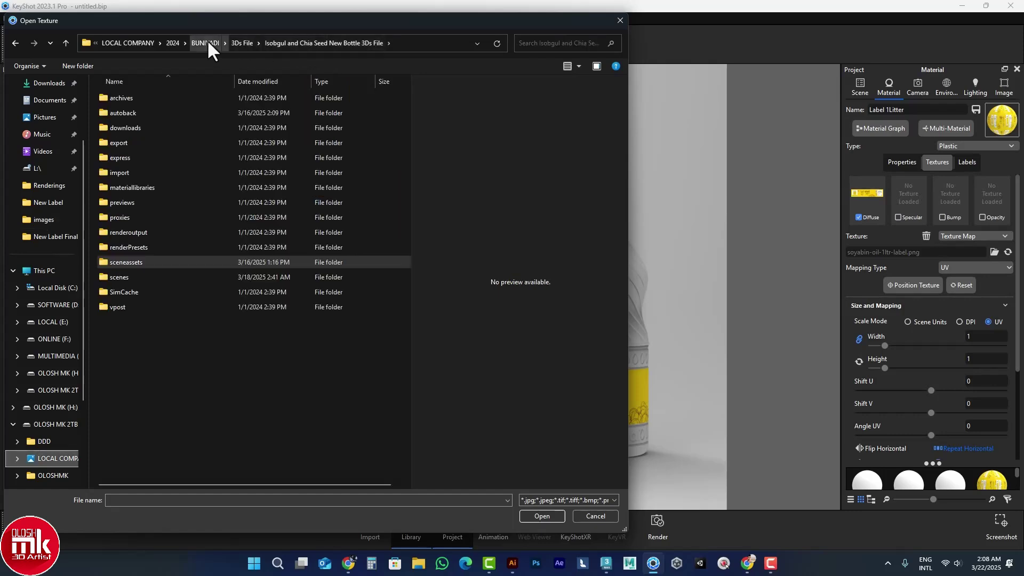
left_click(243, 43)
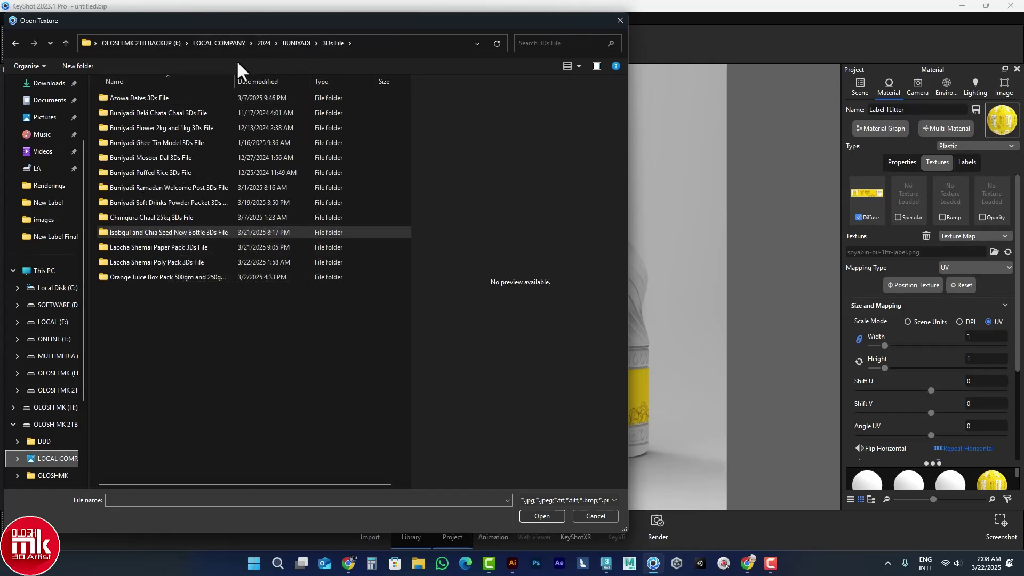
left_click(293, 44)
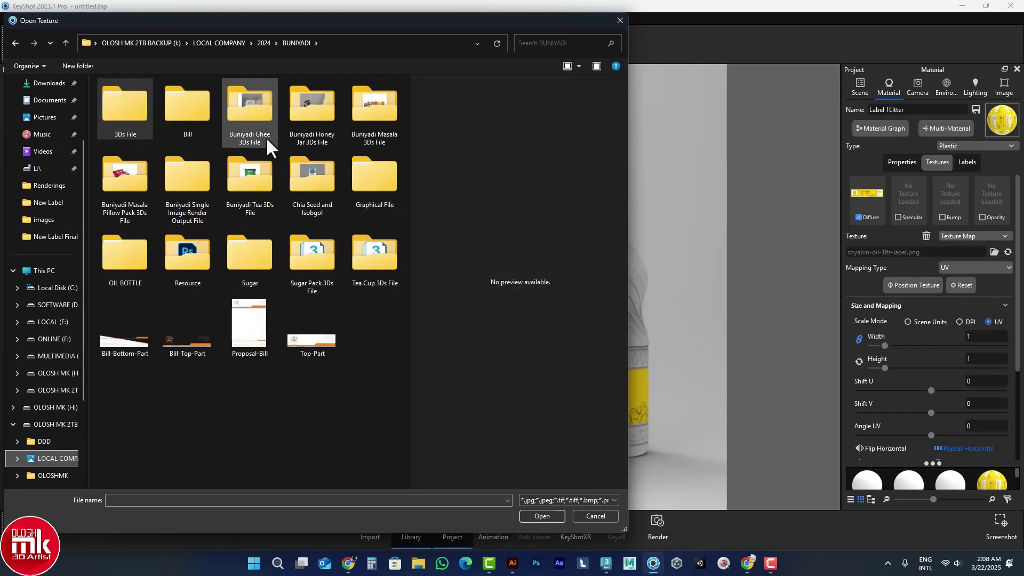
double_click(147, 249)
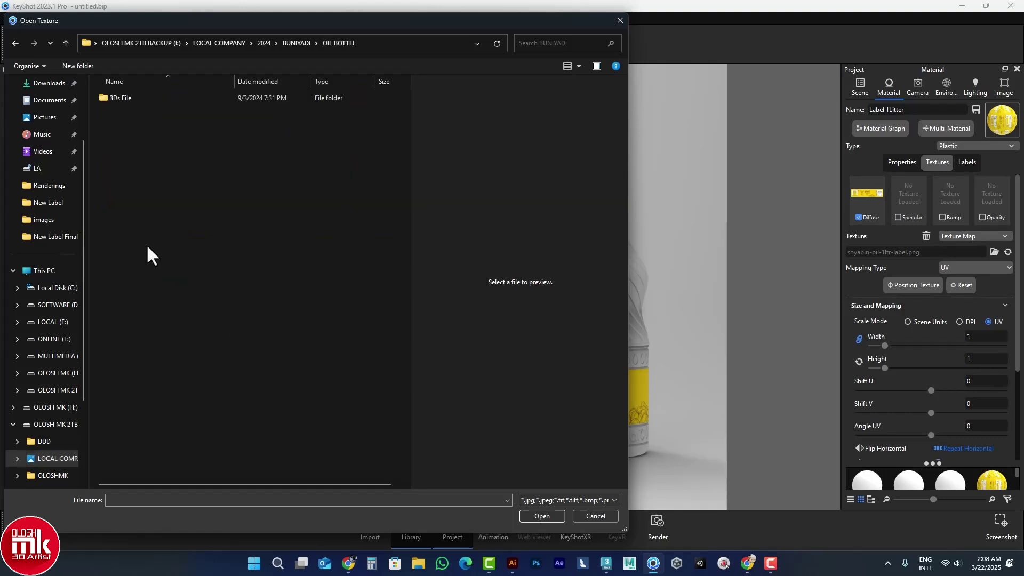
double_click(118, 98)
double_click(131, 112)
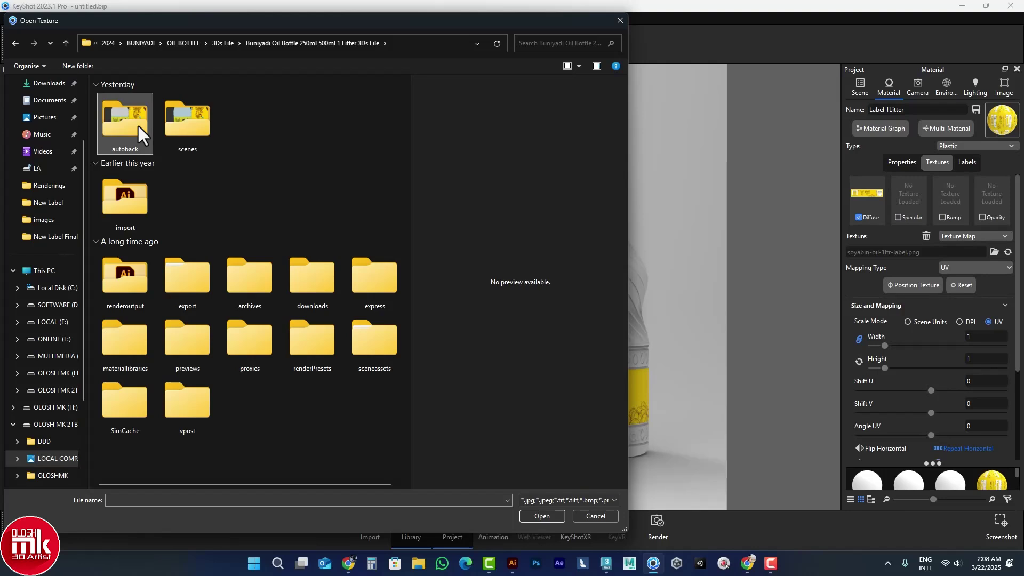
- Open the images folder inside the oil bottle project's sceneassets folder
double_click(138, 124)
left_click(323, 44)
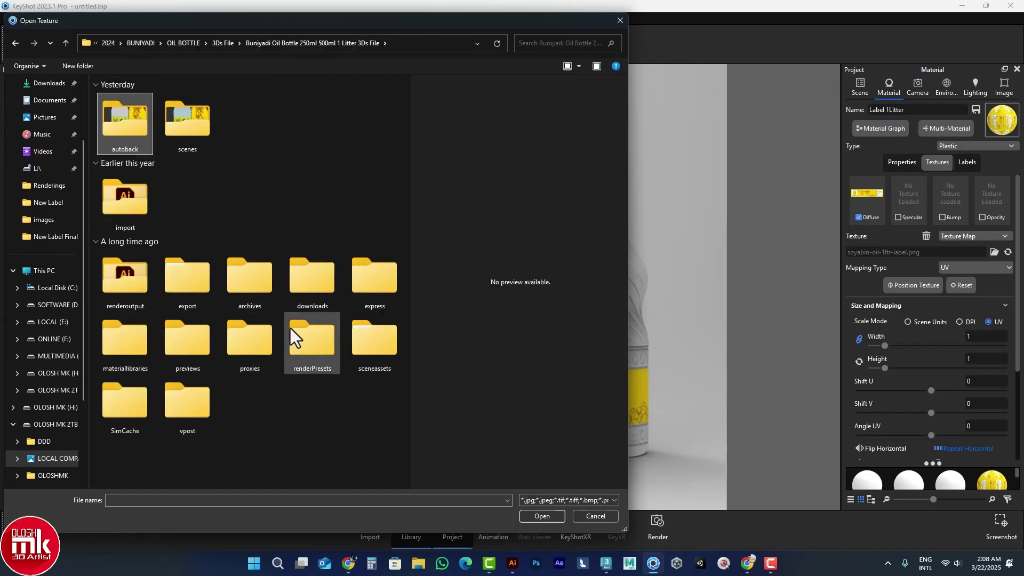
double_click(361, 351)
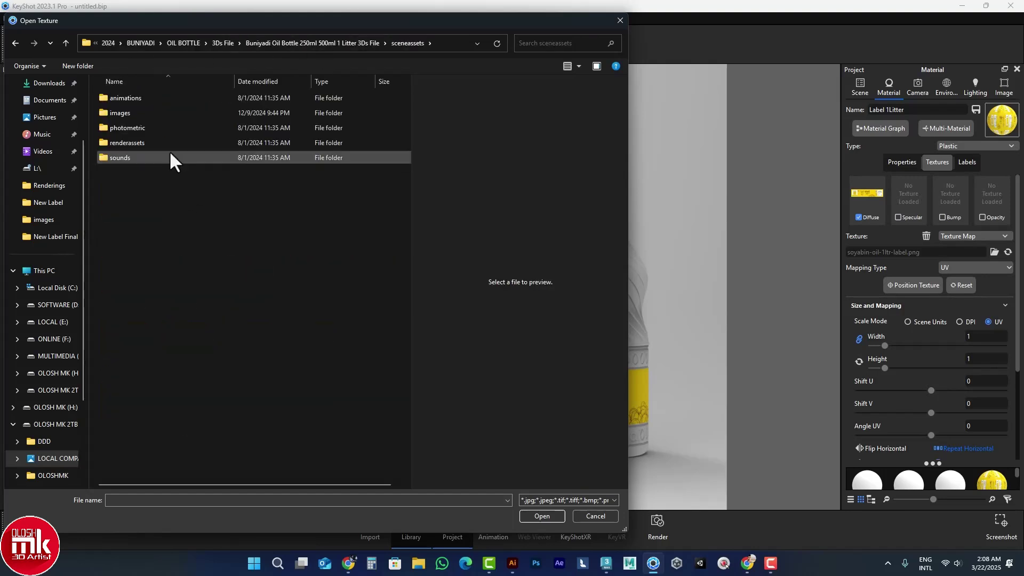
double_click(125, 113)
- Look through the Final Label and Buniyadi Soyabean Oil Label folders for a new 1 litre label texture
left_click(129, 111)
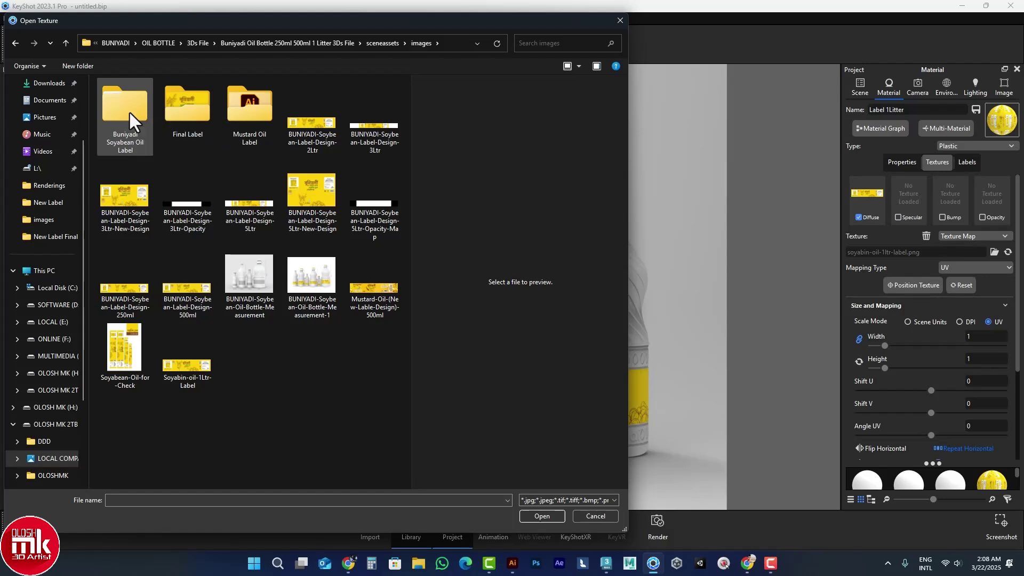
left_click(181, 112)
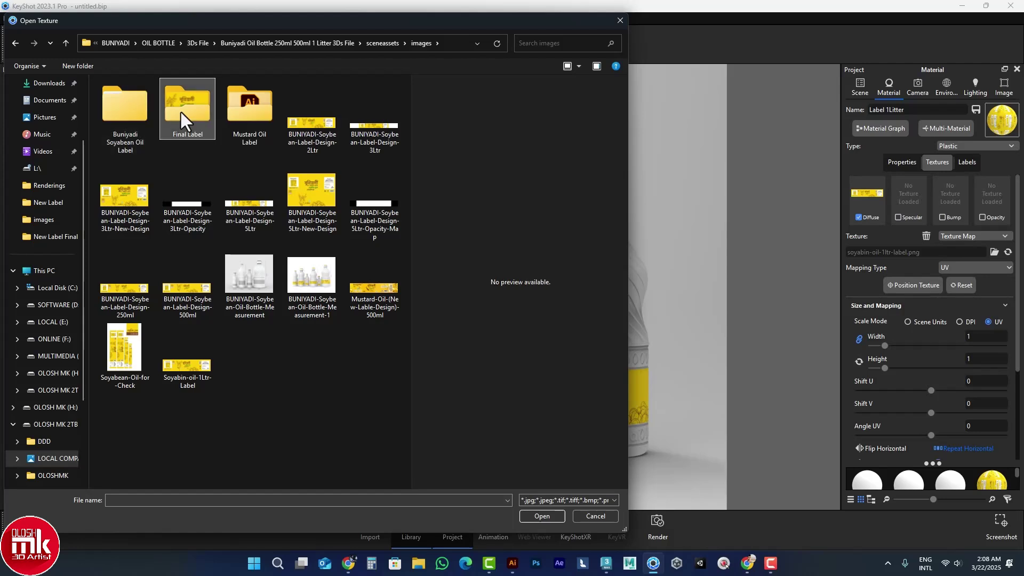
double_click(181, 112)
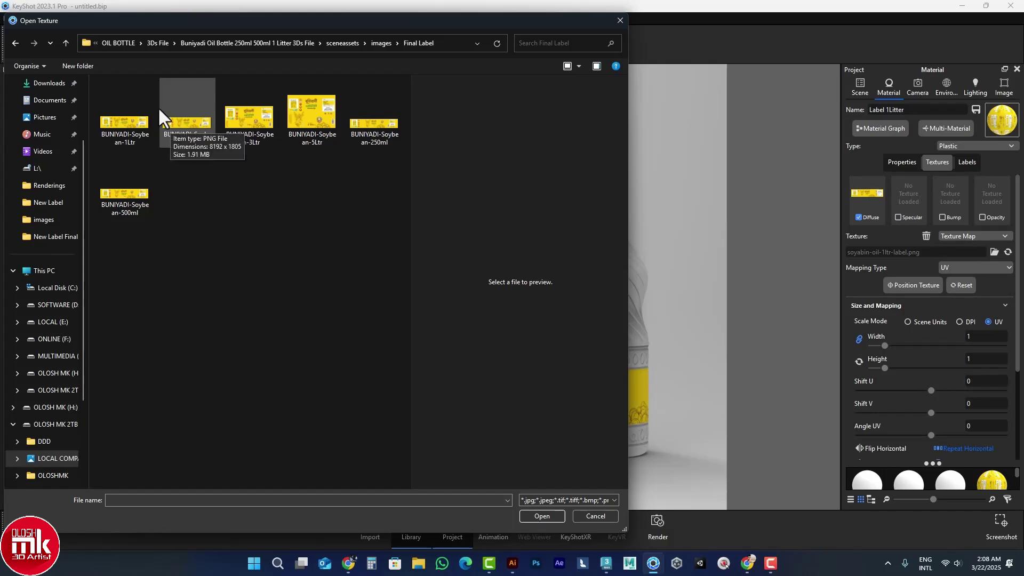
left_click(381, 44)
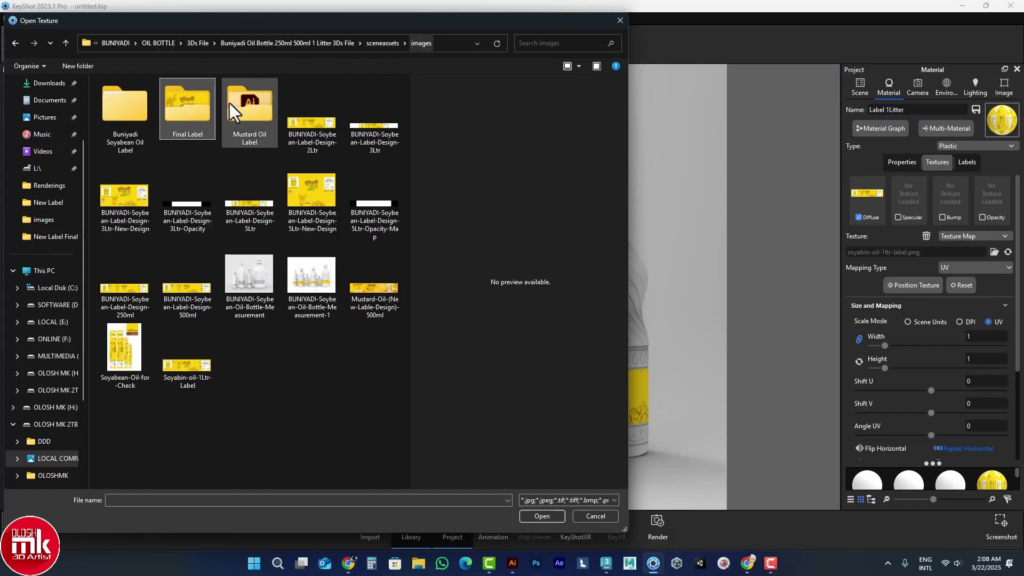
double_click(139, 104)
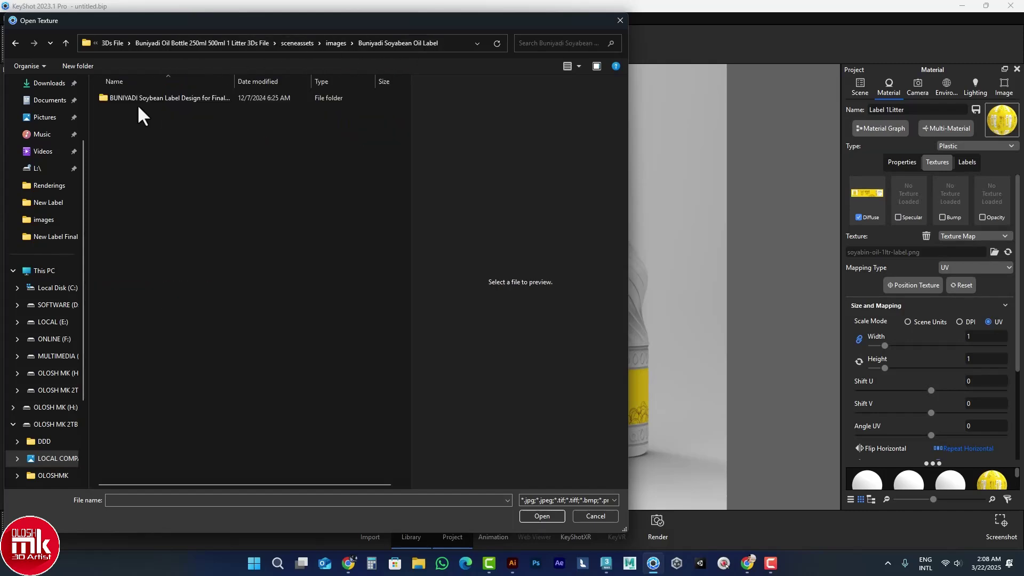
left_click(343, 43)
- Preview the 500 ml soybean, 1 litre soybean and 500 ml mustard oil label images, and leave the texture selection without loading one
left_click(194, 297)
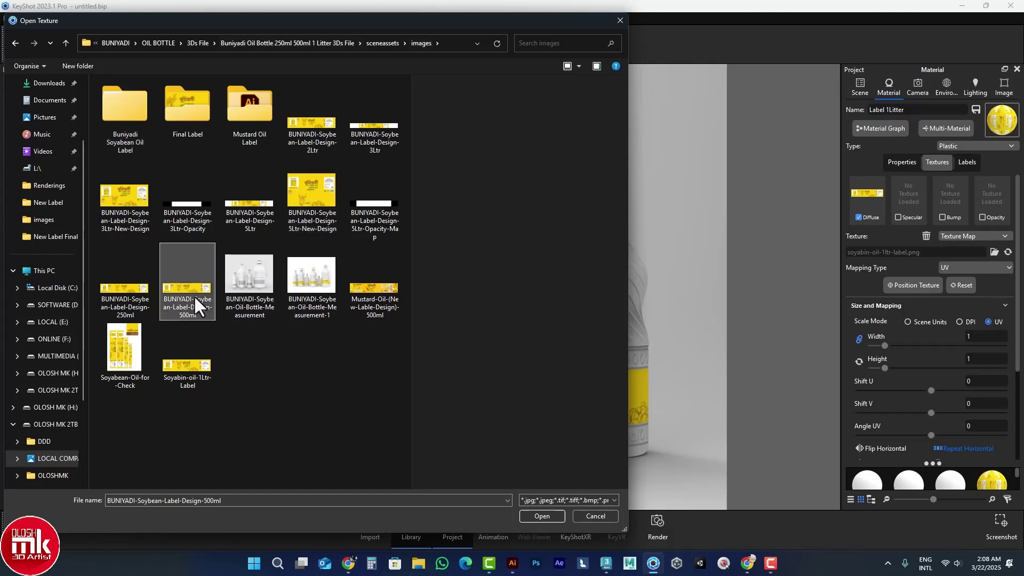
left_click(189, 361)
left_click(359, 302)
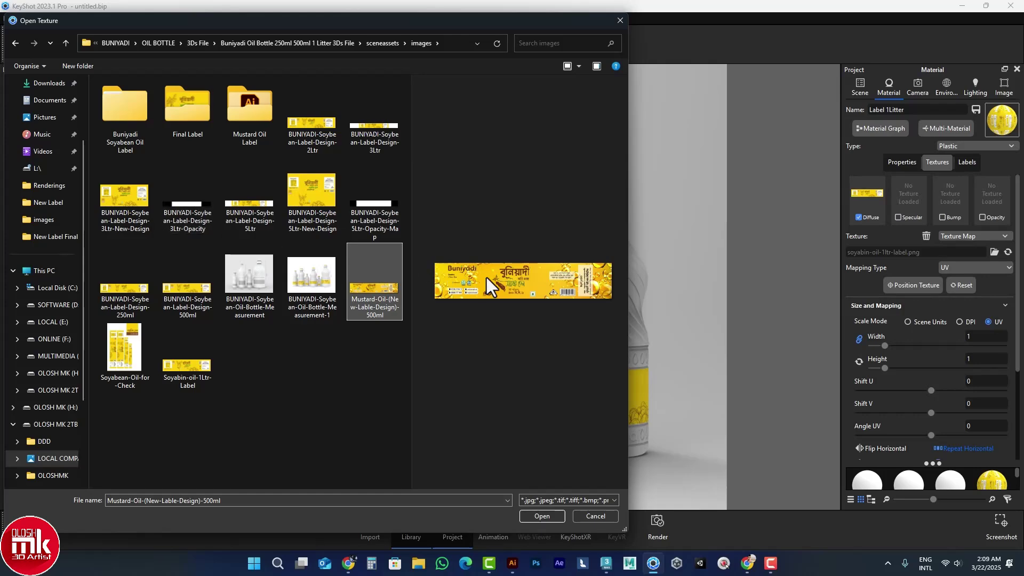
left_click(596, 516)
double_click(607, 405)
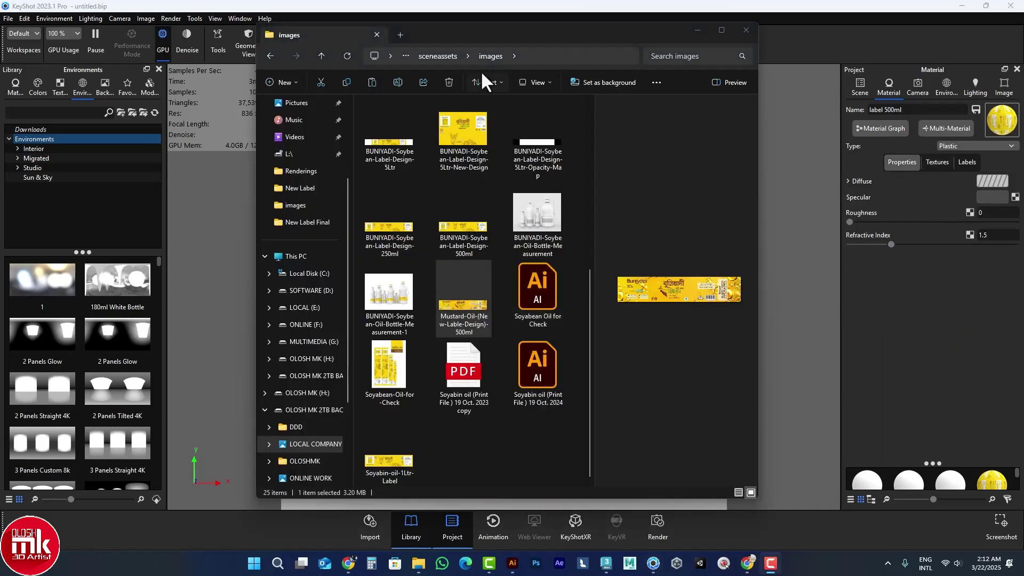
- In File Explorer, open the Mustard Oil Label folder and examine the image "Mustard-Oil-(New-Lable-Design)-500ml - Copy"
scroll(498, 191, "up", 5)
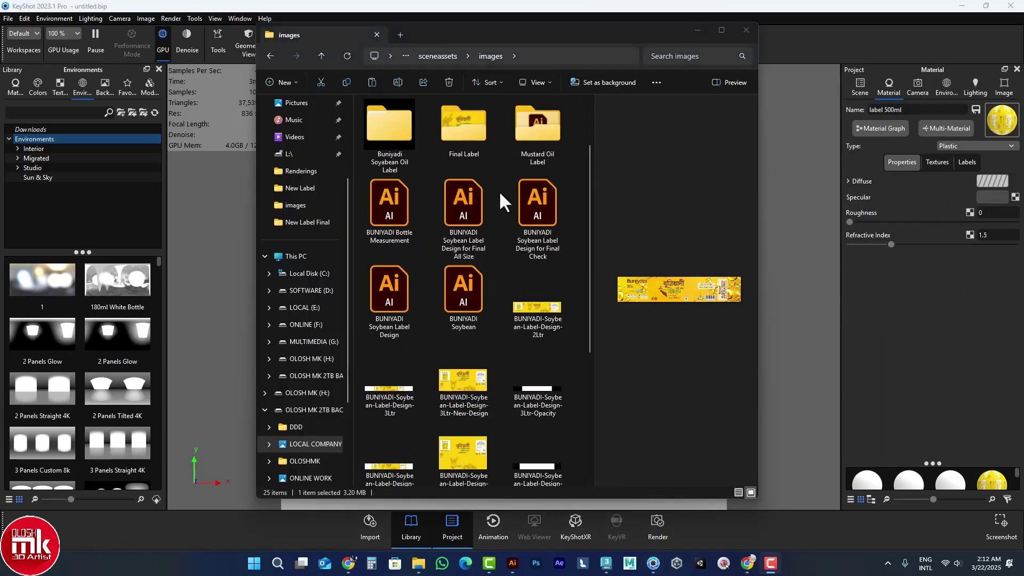
left_click(539, 142)
double_click(538, 139)
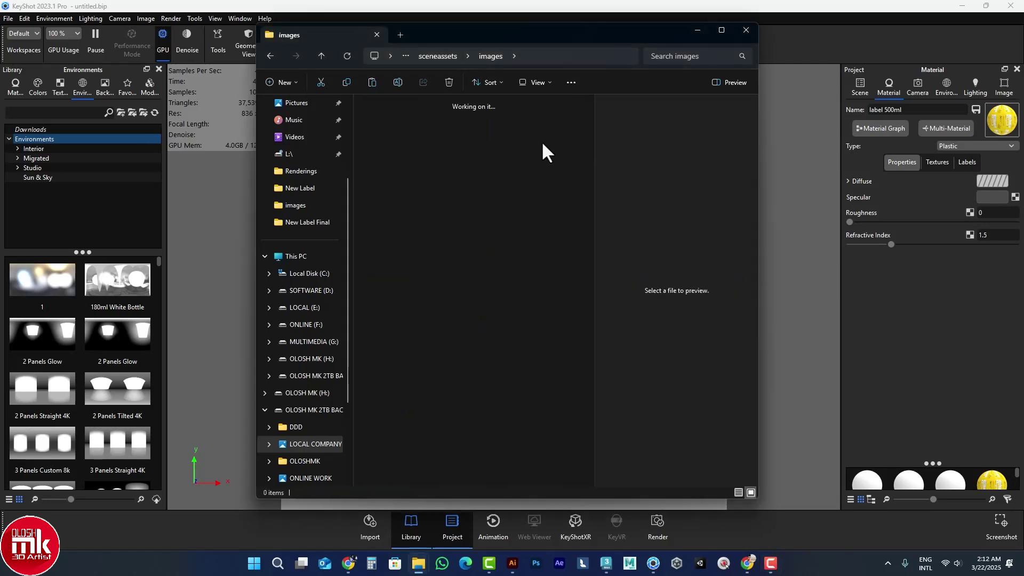
left_click_drag(556, 34, 586, 31)
left_click(517, 224)
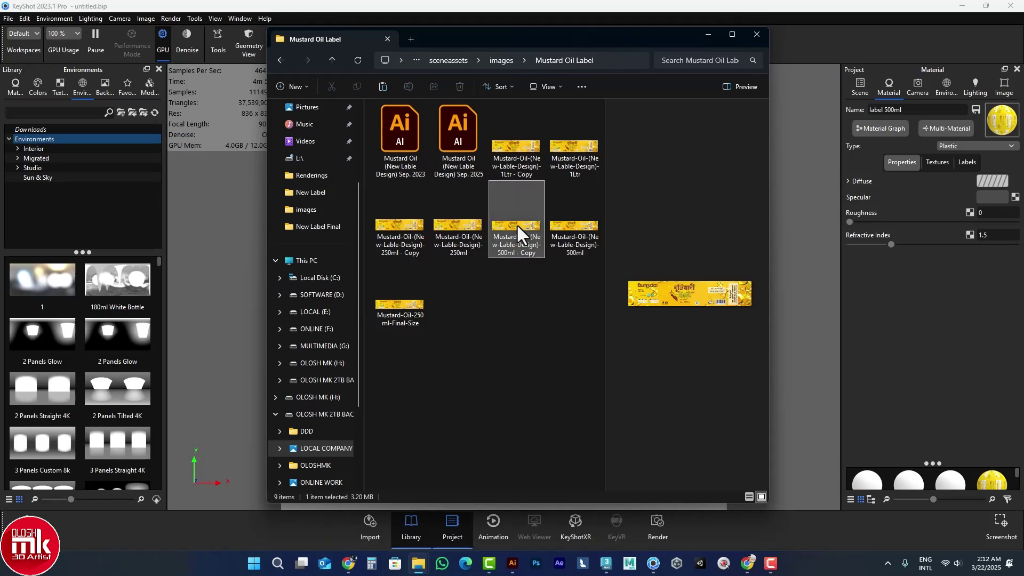
double_click(508, 229)
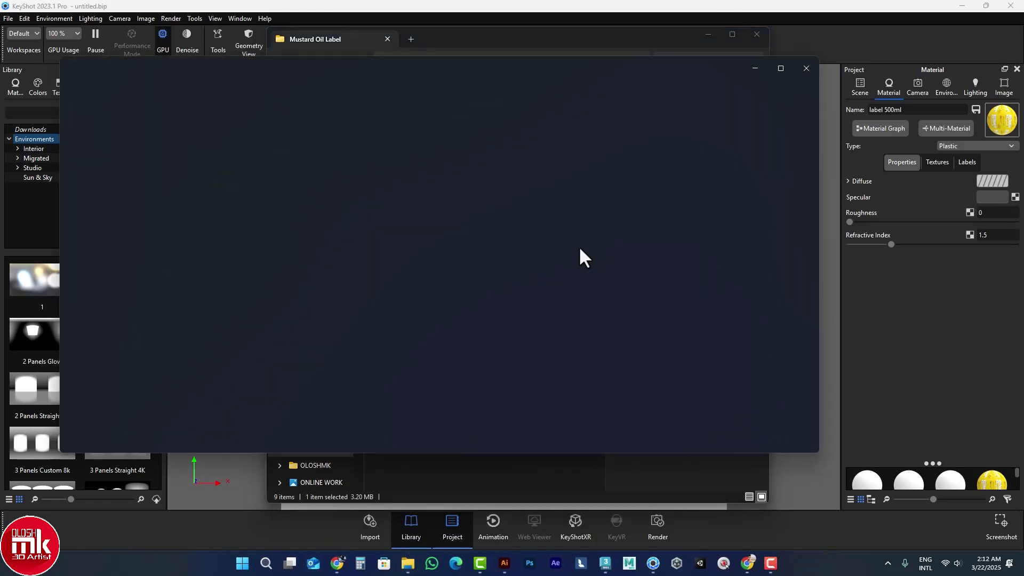
left_click(806, 69)
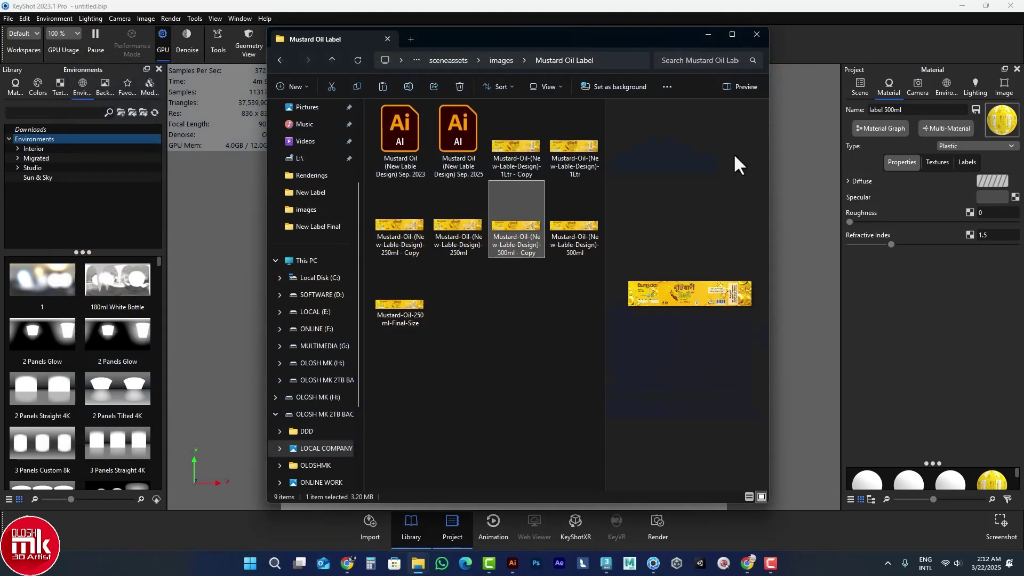
left_click(703, 34)
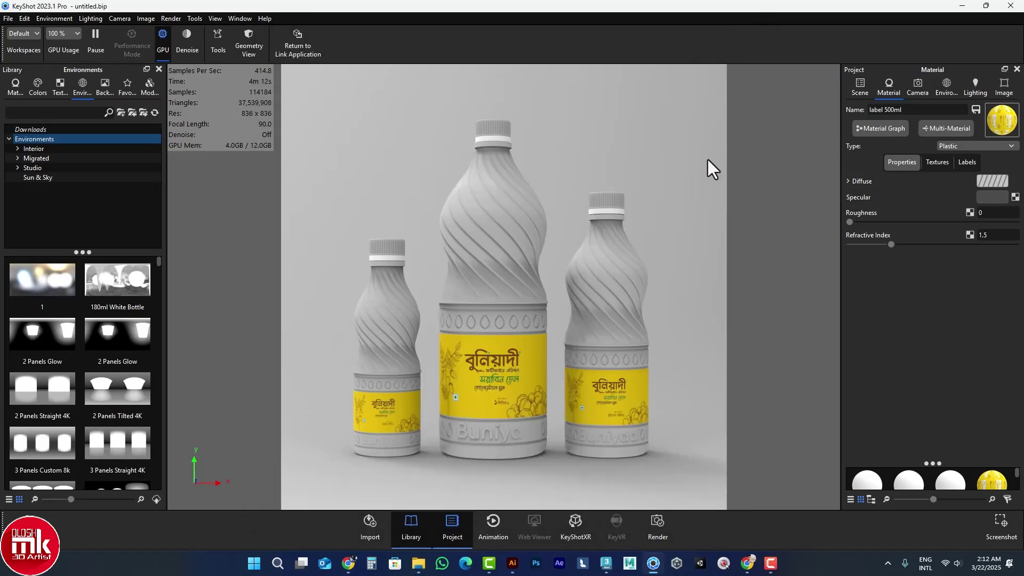
- Open the texture file selection for the diffuse map of the 1 litre bottle's label
double_click(536, 348)
left_click(937, 162)
double_click(875, 203)
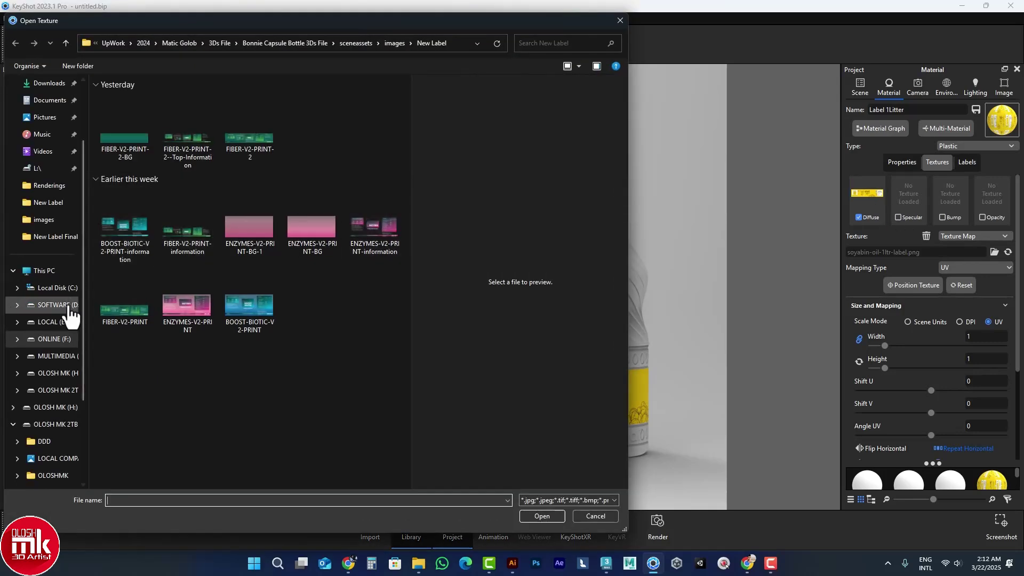
- Browse to the BUNIYADI company folder for the label texture
left_click(51, 237)
left_click(24, 220)
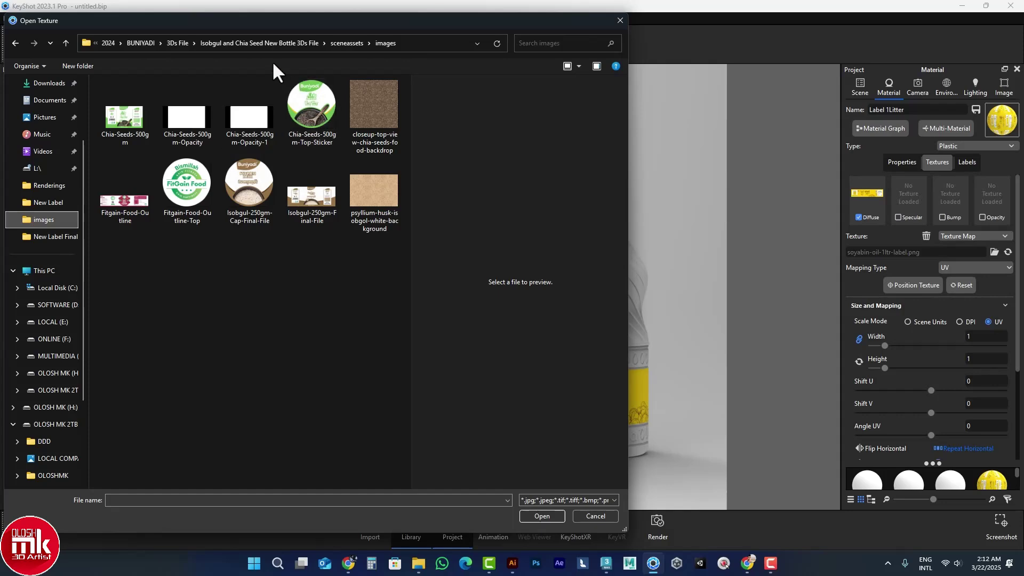
left_click(177, 42)
left_click(47, 204)
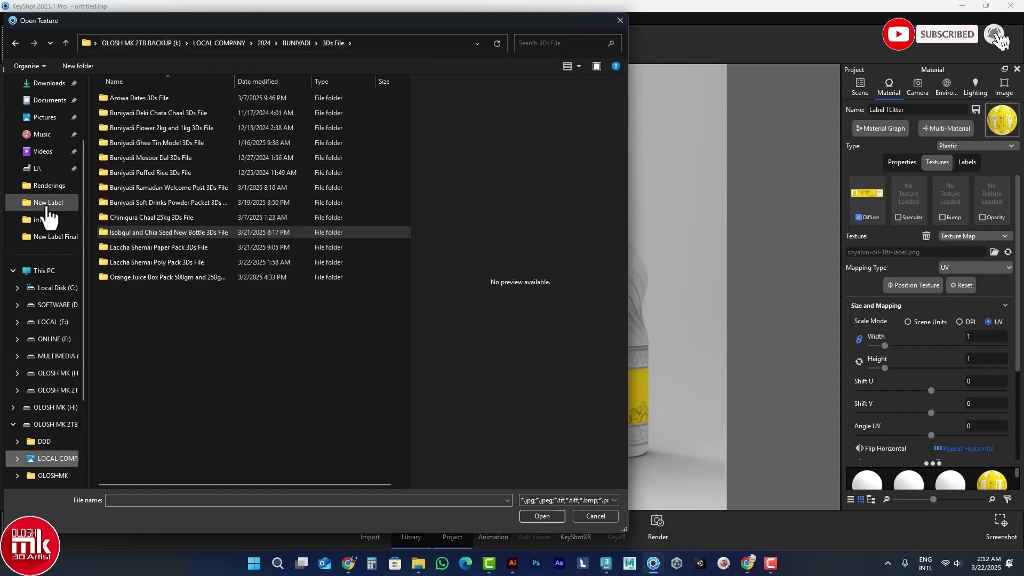
left_click(64, 223)
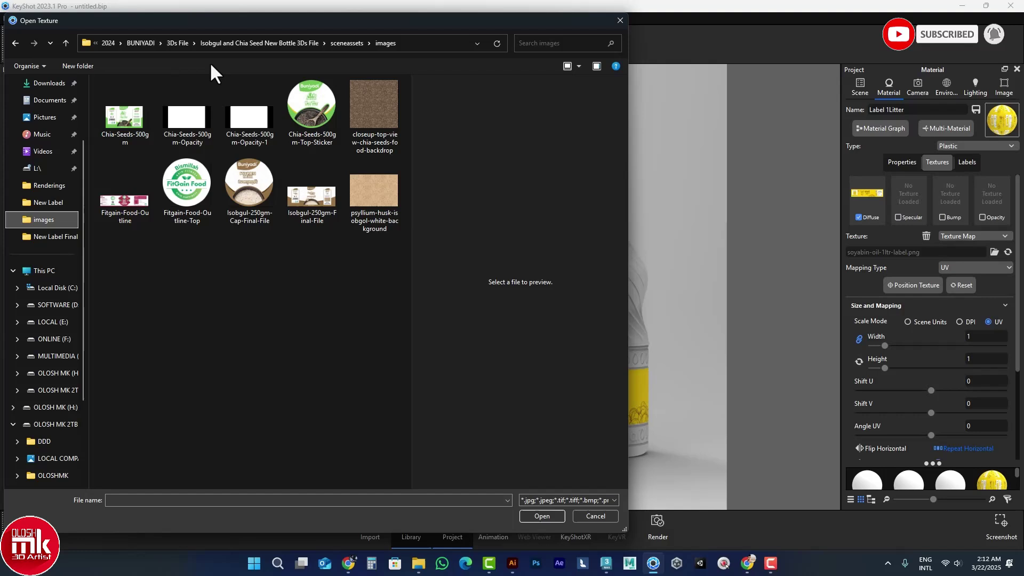
left_click(171, 42)
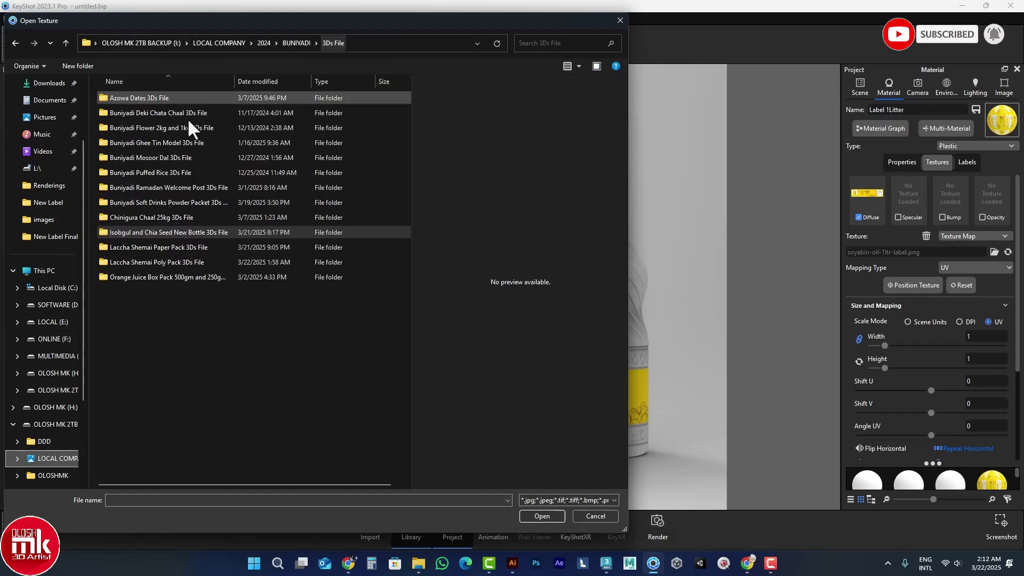
left_click(291, 44)
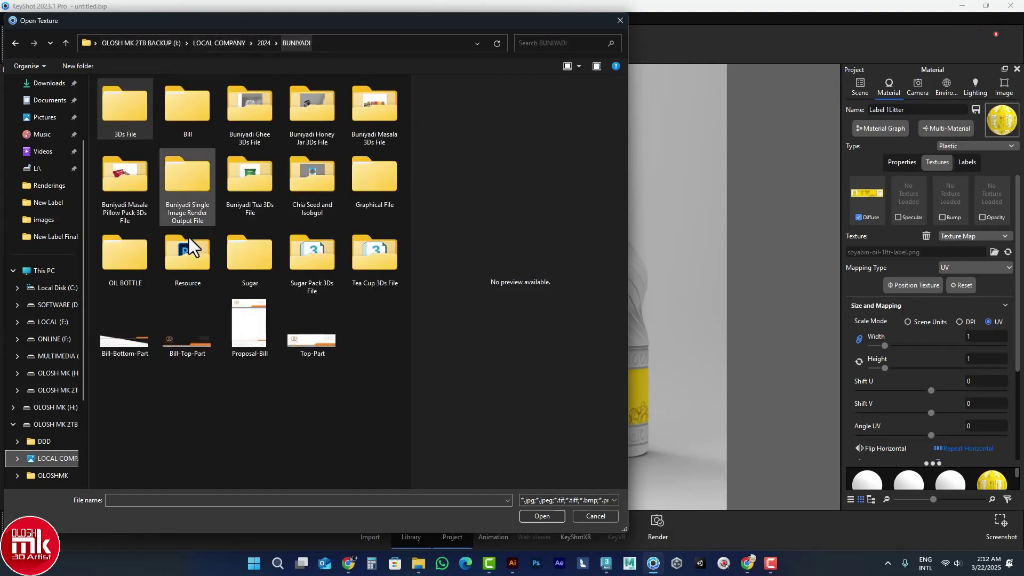
- Open the Mustard Oil Label folder within the sceneassets images of the OIL BOTTLE 250ml 500ml 1 Litter project
left_click(130, 264)
double_click(132, 263)
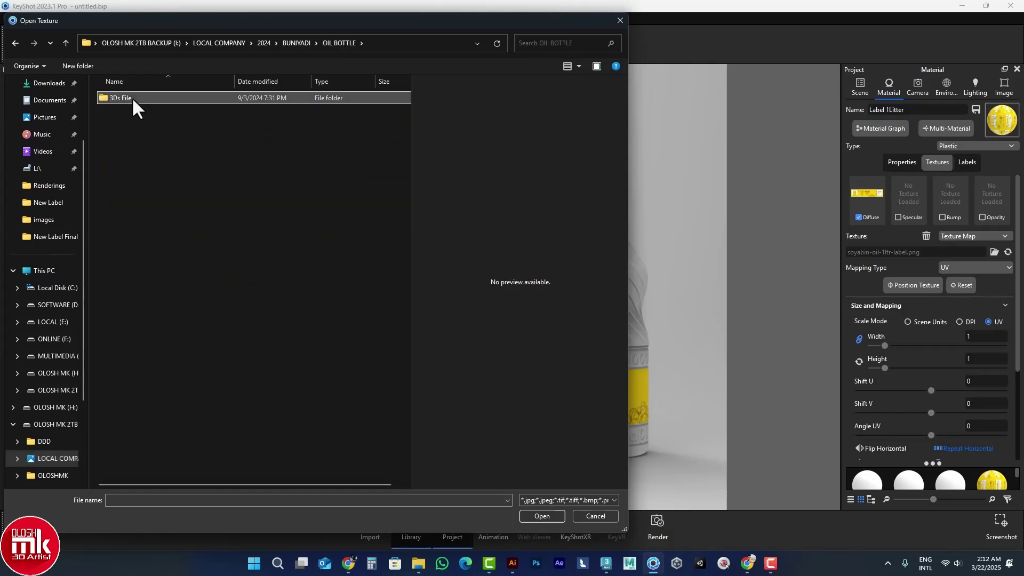
double_click(132, 97)
double_click(143, 111)
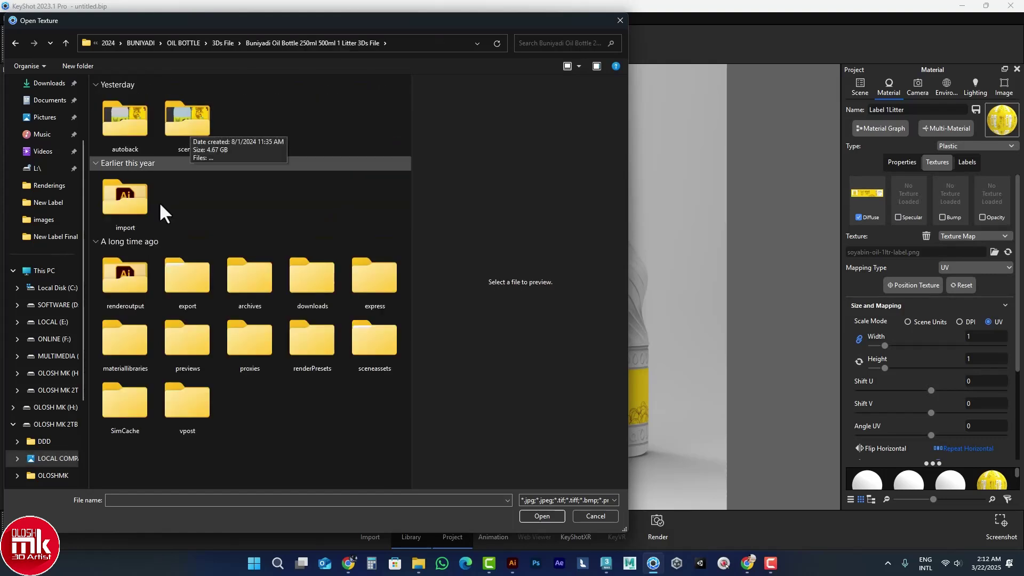
double_click(382, 347)
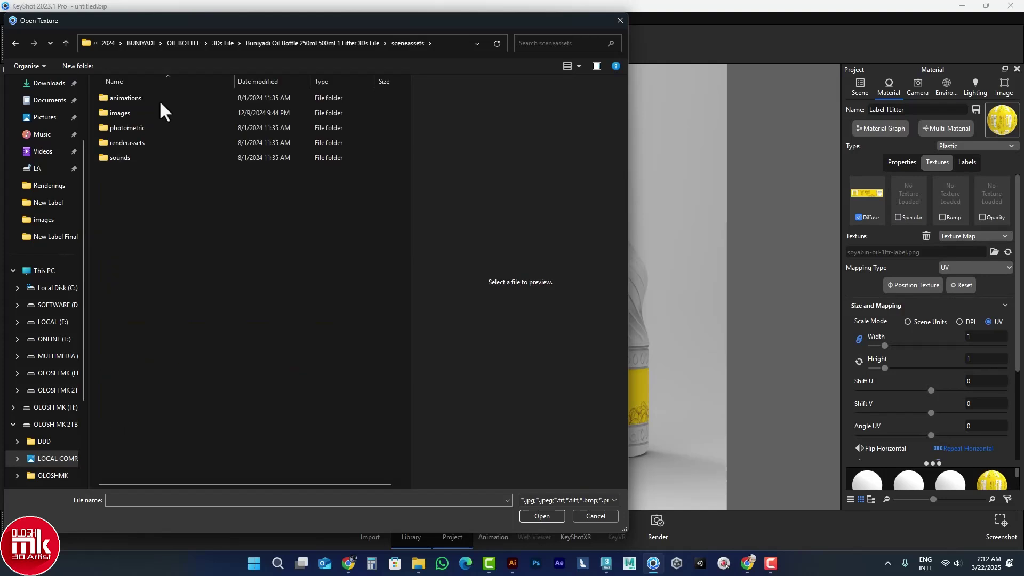
double_click(139, 115)
double_click(239, 113)
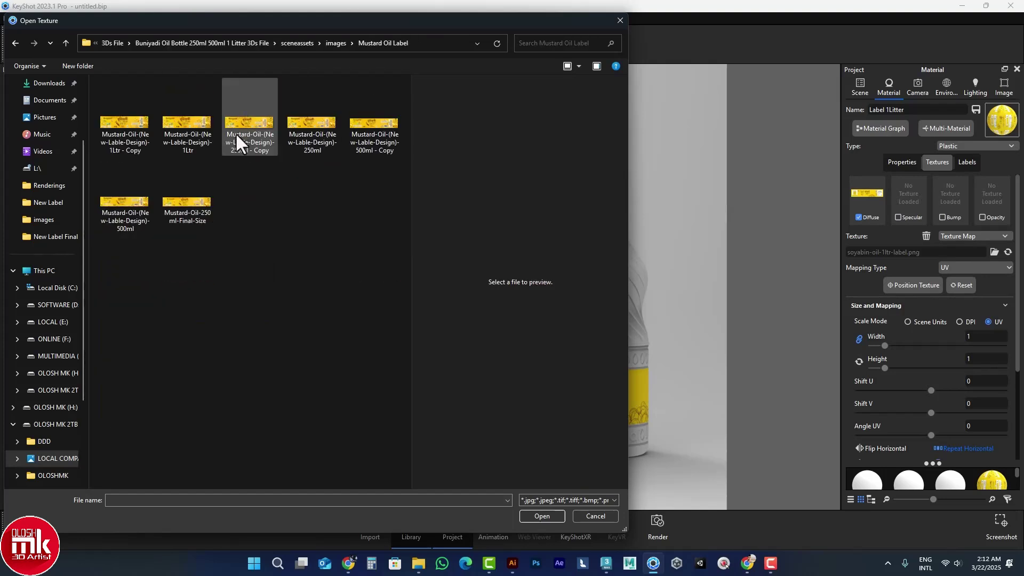
- Load "Mustard-Oil-(New-Lable-Design)-1Ltr" as the diffuse texture of the 1 litre bottle's label
left_click(206, 214)
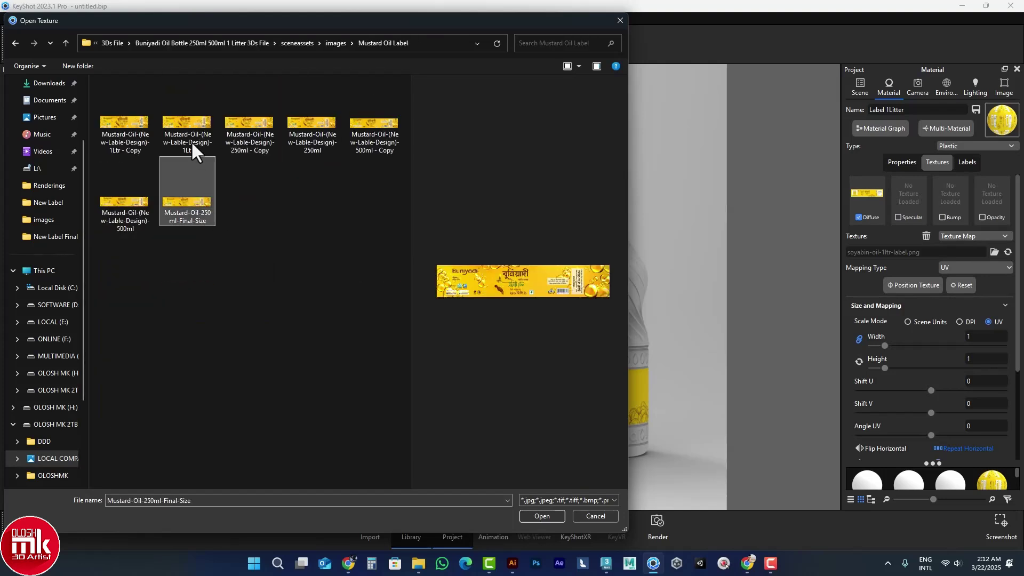
left_click(191, 141)
left_click(151, 136)
double_click(191, 136)
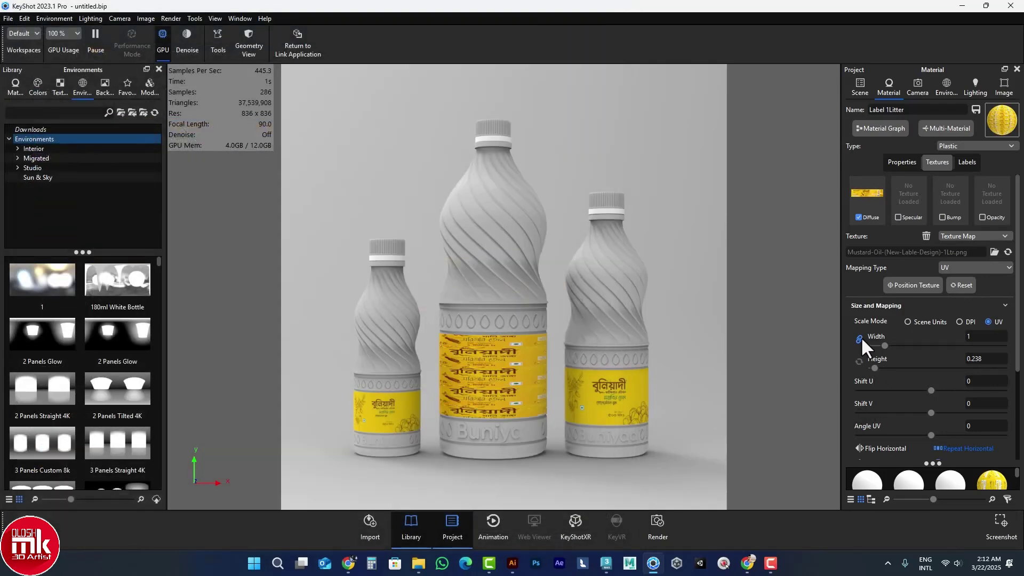
- Unlink the 1 litre label texture's width and height and set its height to 1
left_click(976, 359)
type("1")
key("Return")
- Centre the artwork on the 1 litre bottle by trying Shift U values of 0.1 and 0.05 and settling on 0.04
left_click(982, 381)
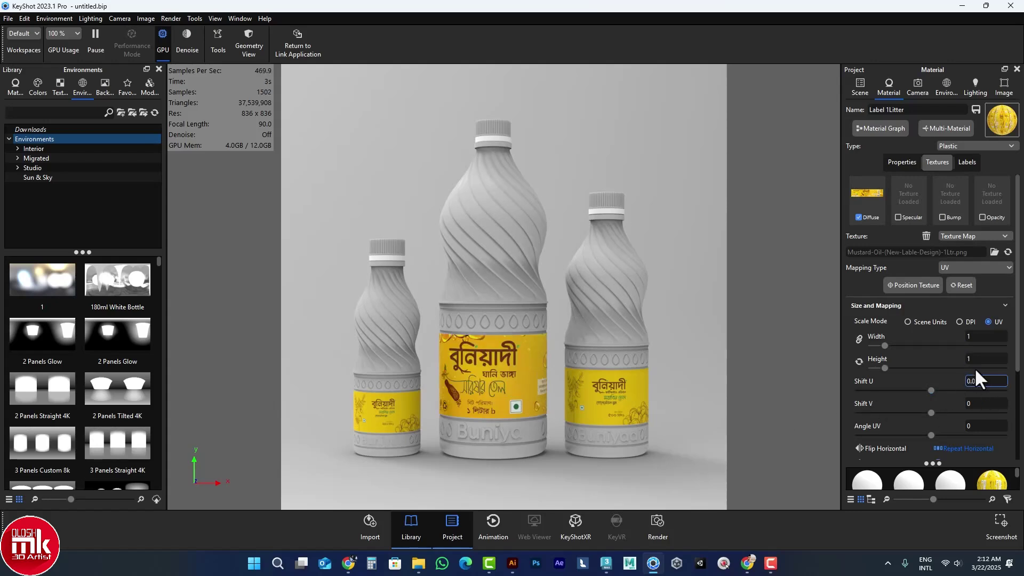
key("BackSpace")
type("1")
key("Return")
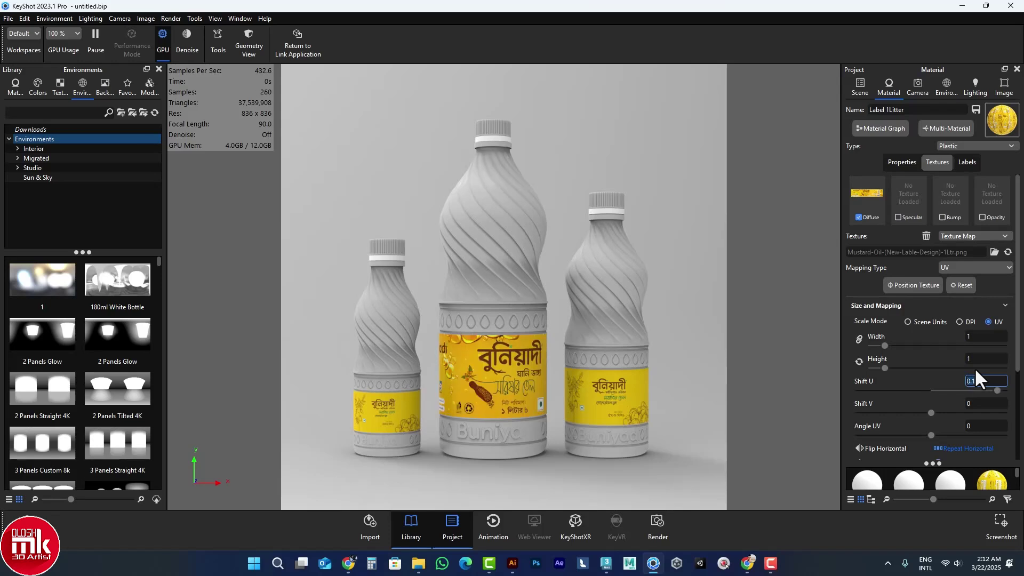
type(".05")
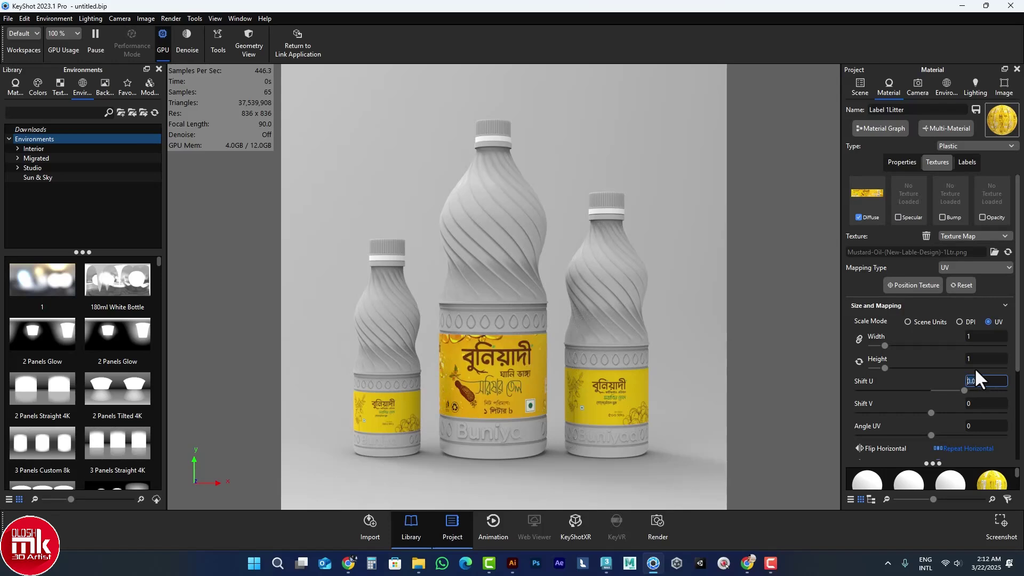
type("0.04")
key("Return")
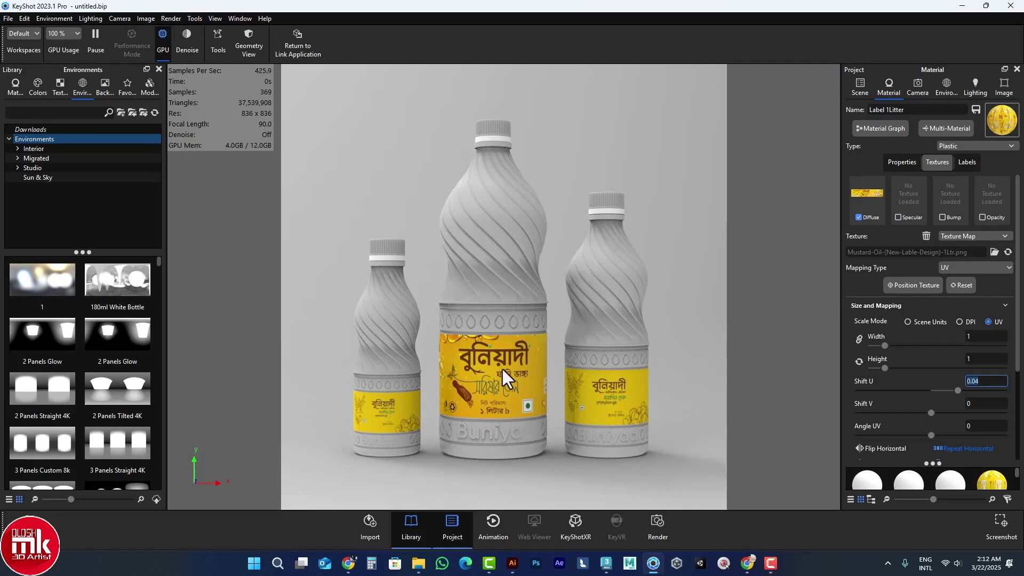
- Try the Metal type on the 1 litre bottle's label material and set it back to Plastic
double_click(598, 396)
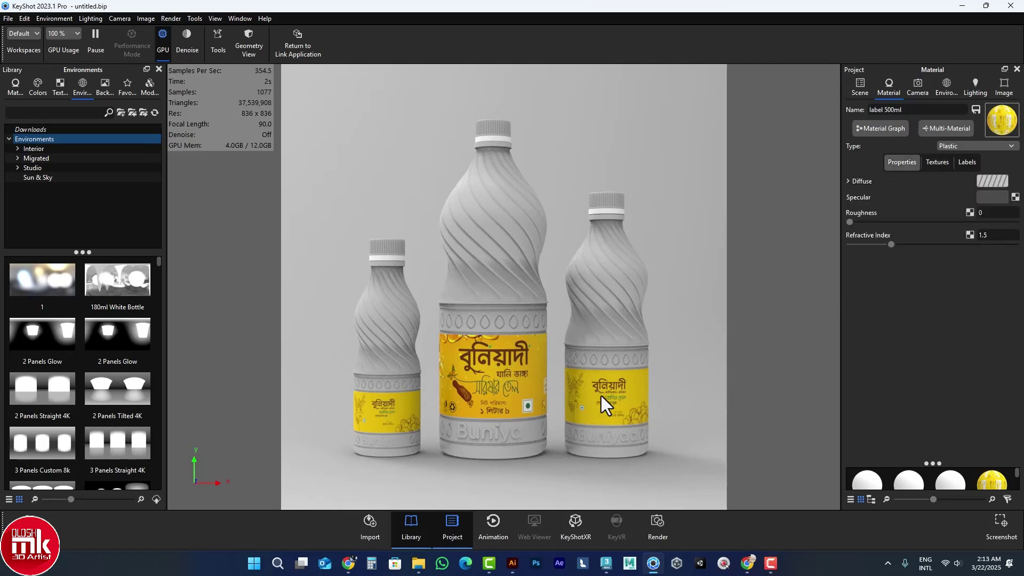
double_click(504, 391)
left_click(953, 146)
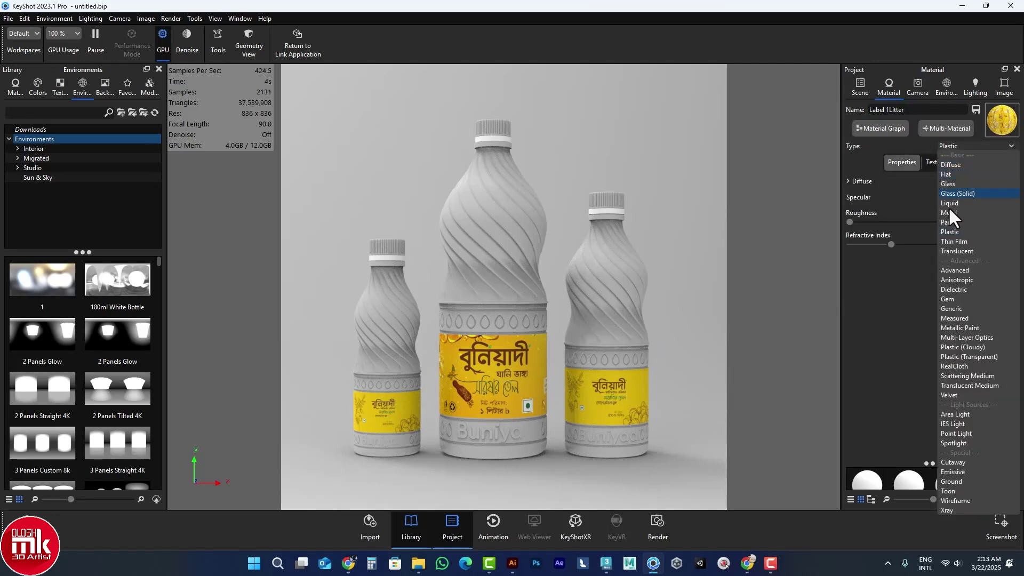
left_click(948, 212)
left_click(954, 147)
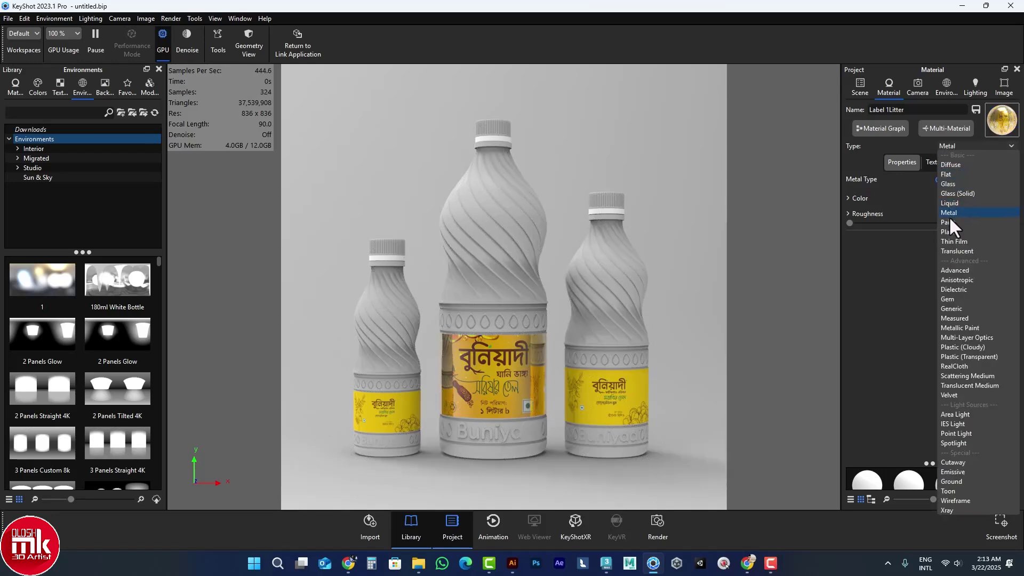
left_click(949, 232)
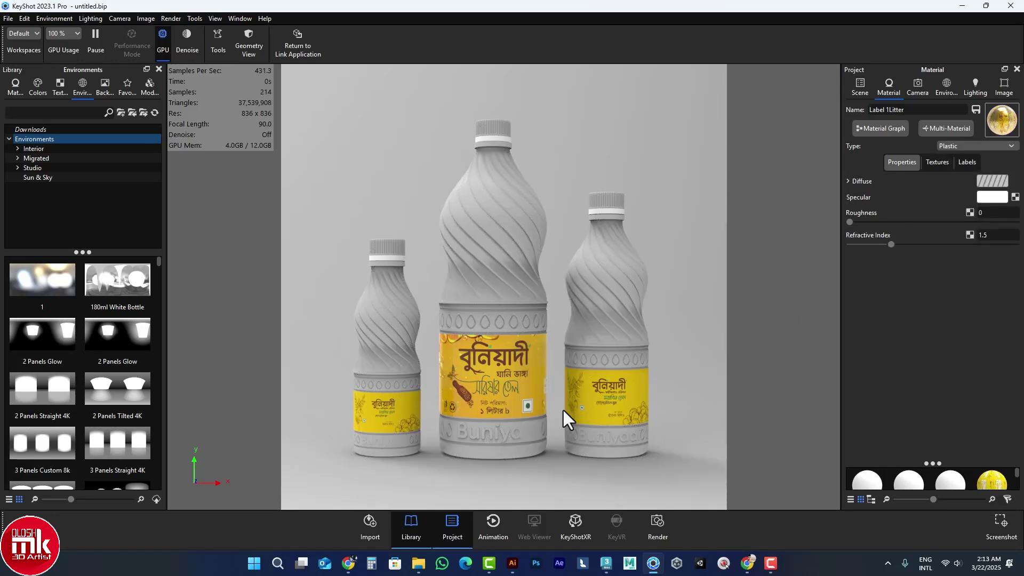
- Load "Mustard-Oil-(New-Lable-Design)-500ml" as the diffuse texture of the 500 ml bottle's label
double_click(625, 384)
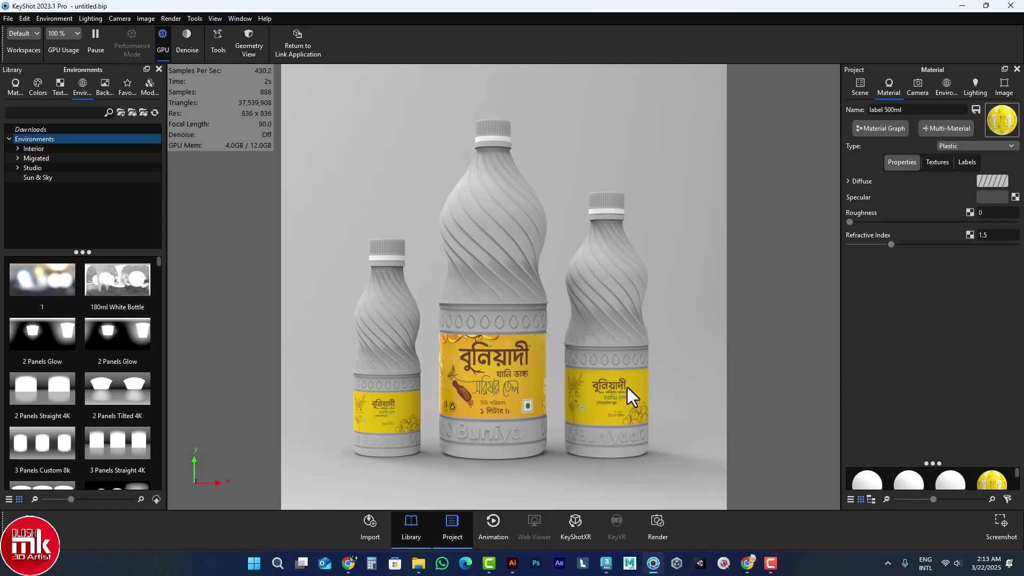
left_click(939, 161)
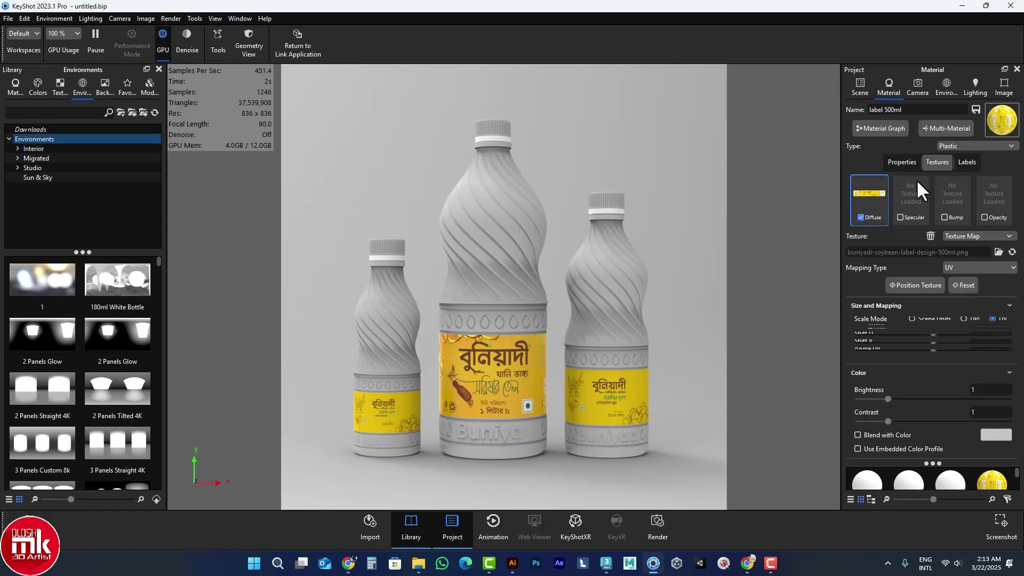
double_click(881, 193)
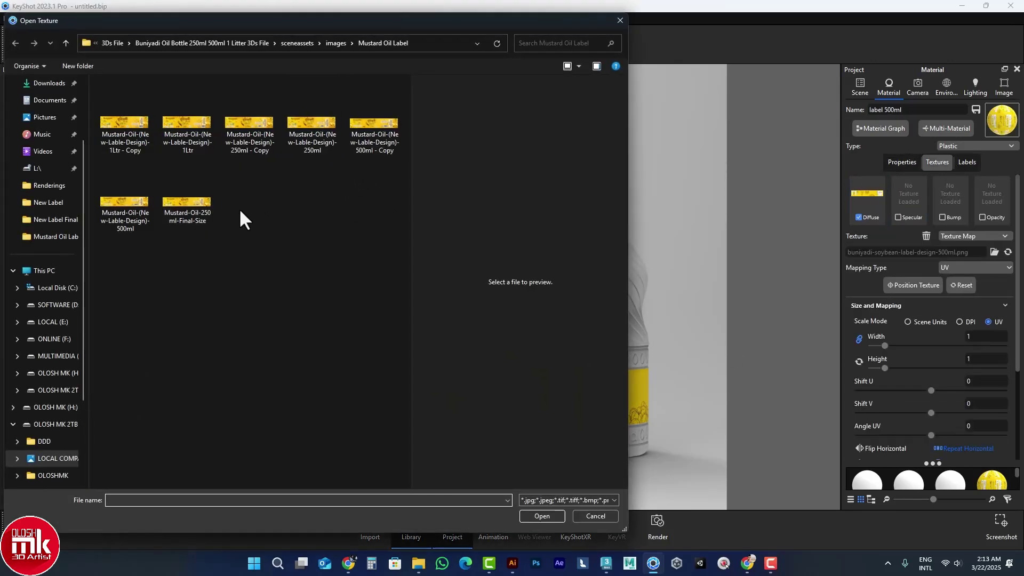
left_click(128, 219)
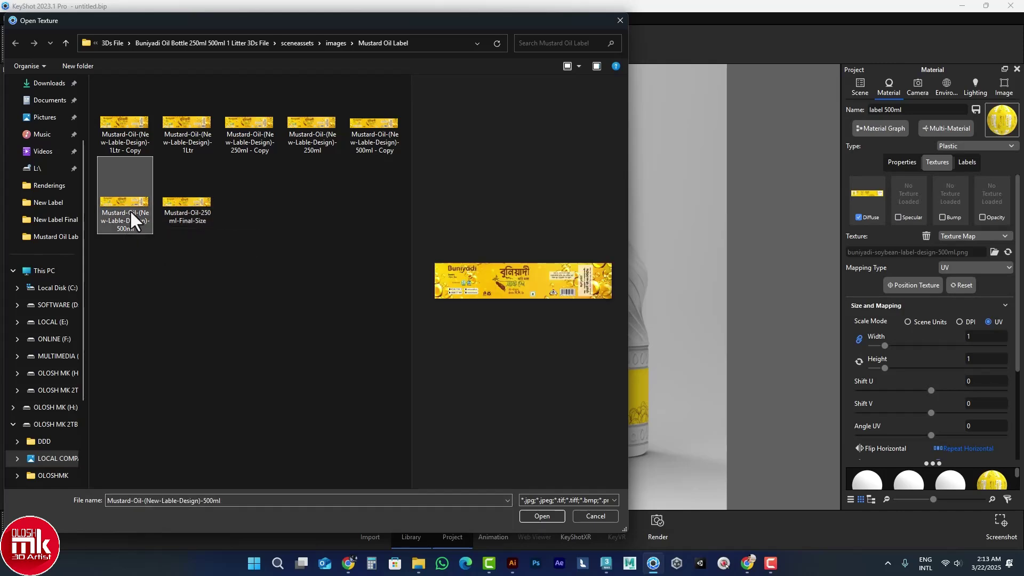
double_click(130, 210)
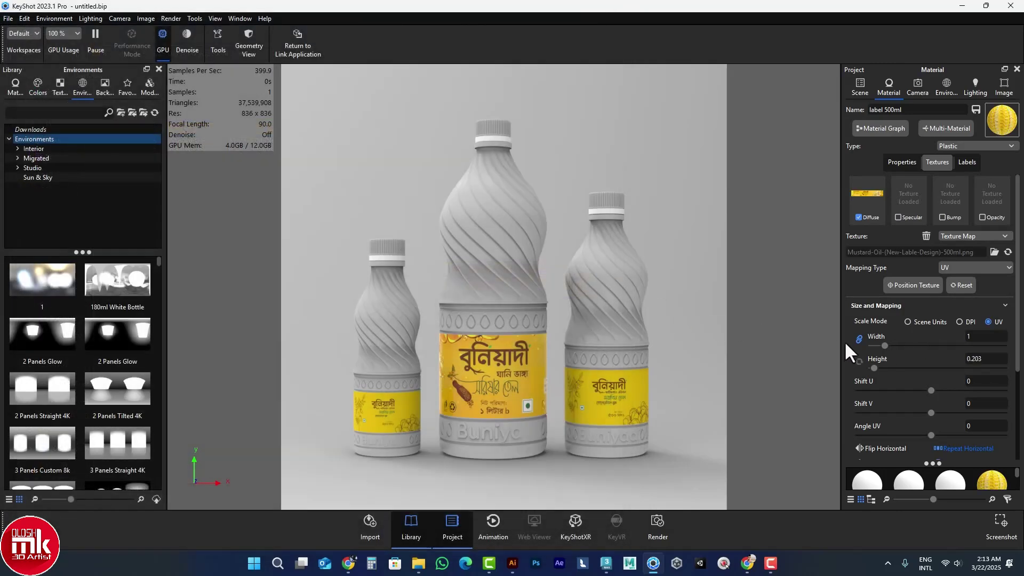
- Unlink the 500 ml label texture's width and height, then set its height to 1 and Shift U to 0.03
double_click(974, 359)
type("1")
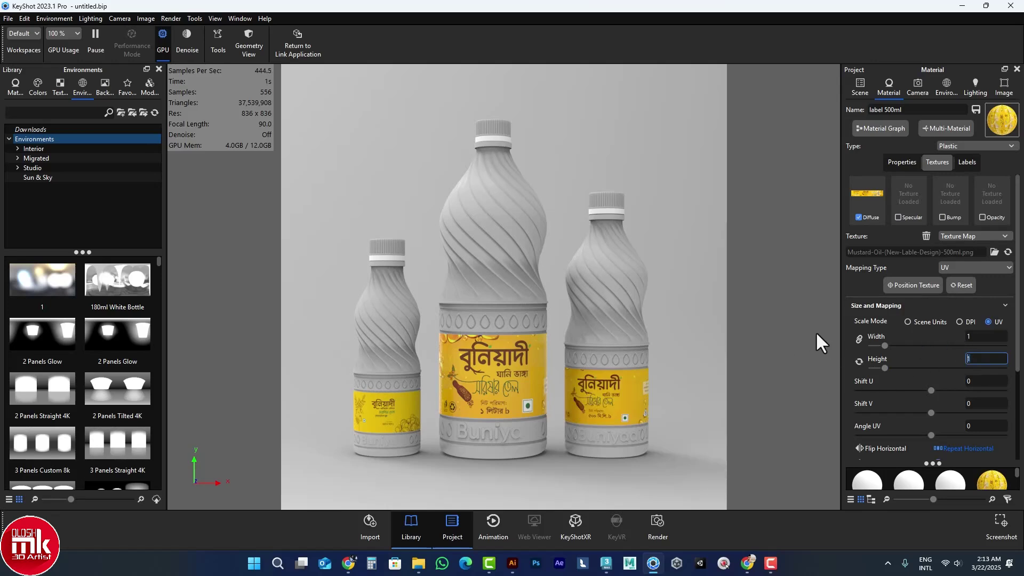
double_click(970, 381)
type("0.03")
key("Return")
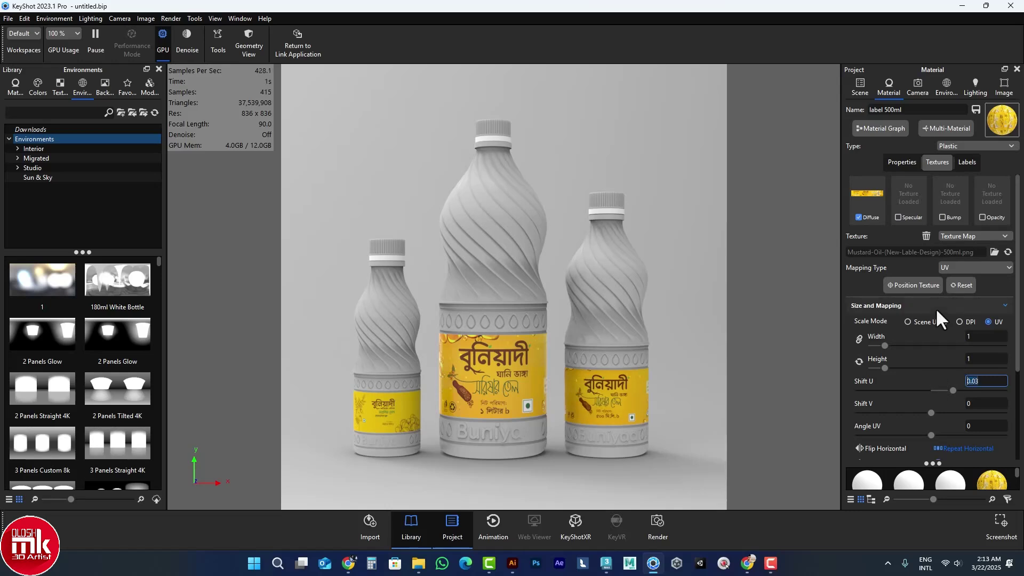
- Switch the 500 ml bottle's label material type to Paint and back to Plastic
left_click(971, 147)
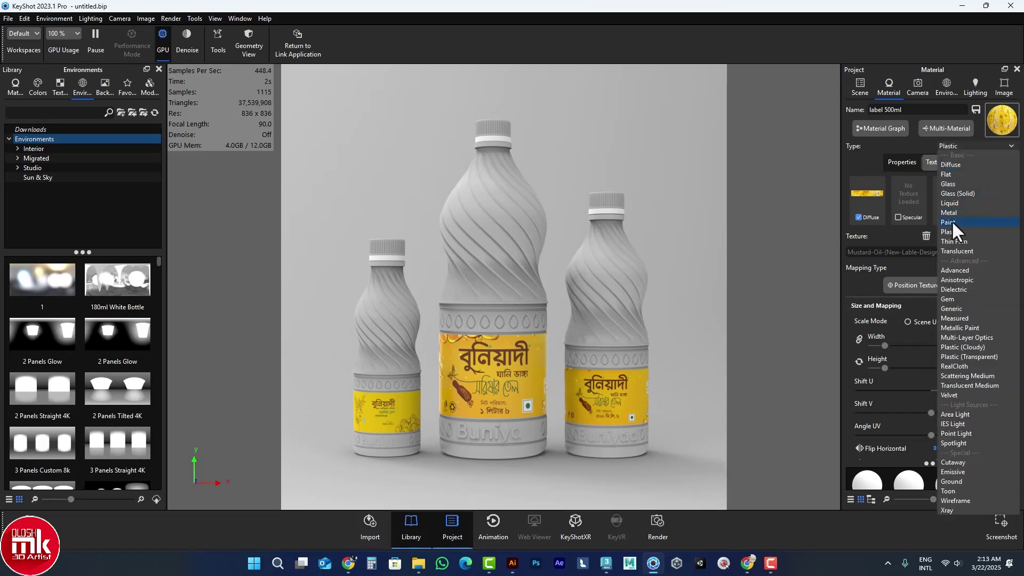
left_click(952, 222)
left_click(978, 146)
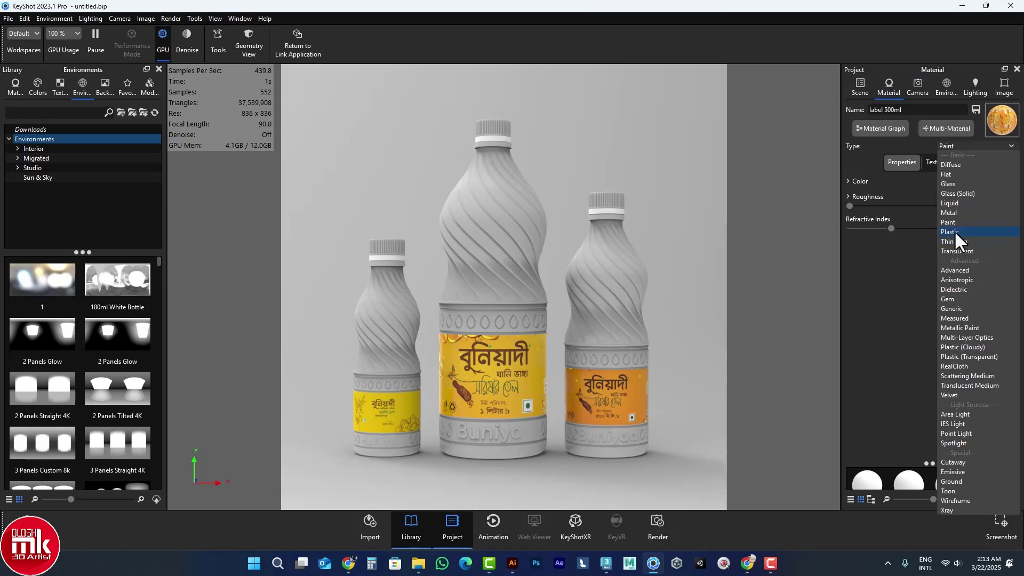
left_click(955, 233)
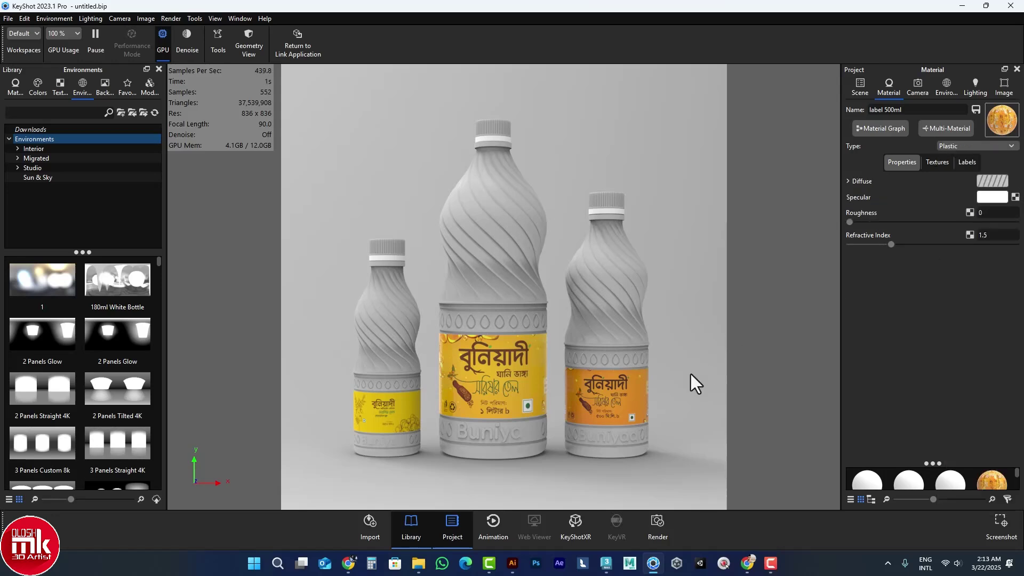
- Load "Mustard-Oil-250ml-Final-Size" as the diffuse texture of the 250 ml bottle's label
double_click(363, 418)
left_click(939, 163)
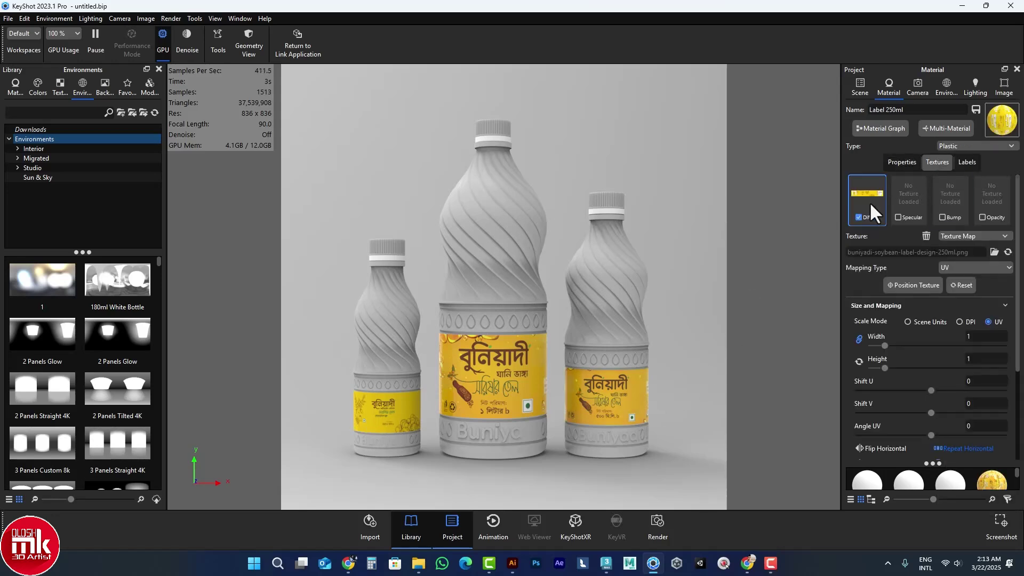
double_click(867, 200)
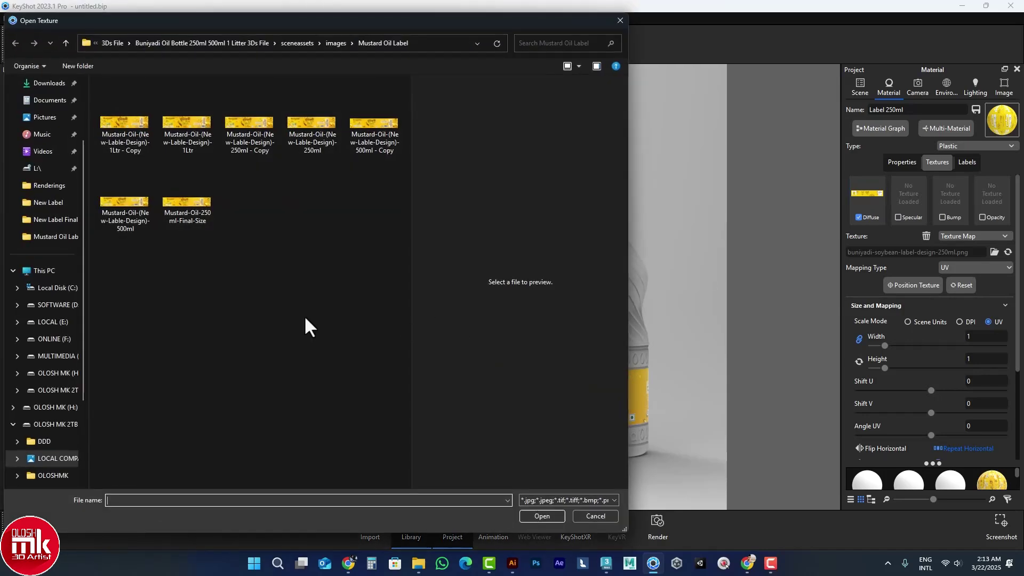
left_click(193, 216)
double_click(195, 210)
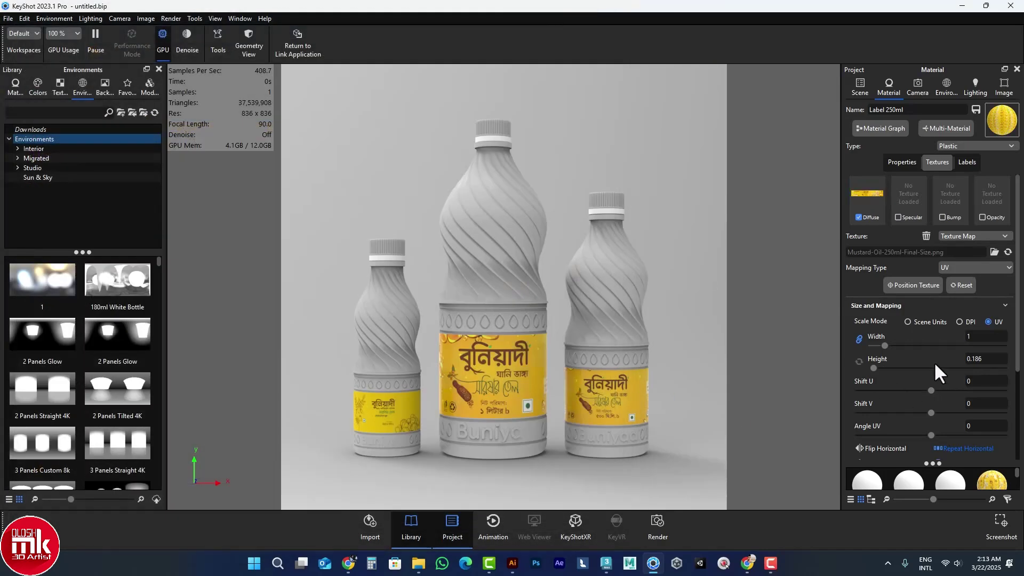
- Unlink the 250 ml label texture's width and height, then set its height to 1 and Shift U to 0.04
left_click(981, 359)
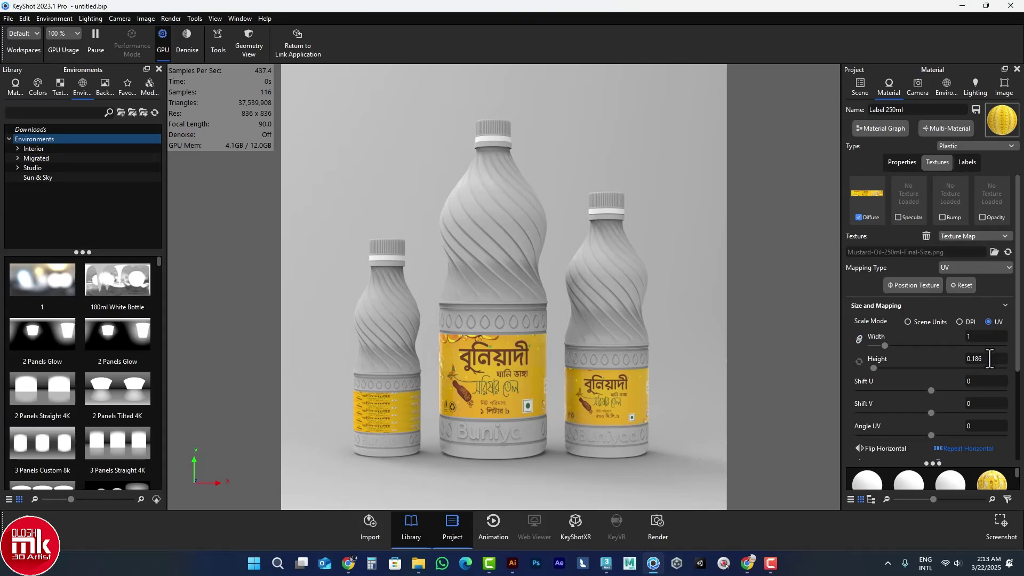
type("1")
key("Return")
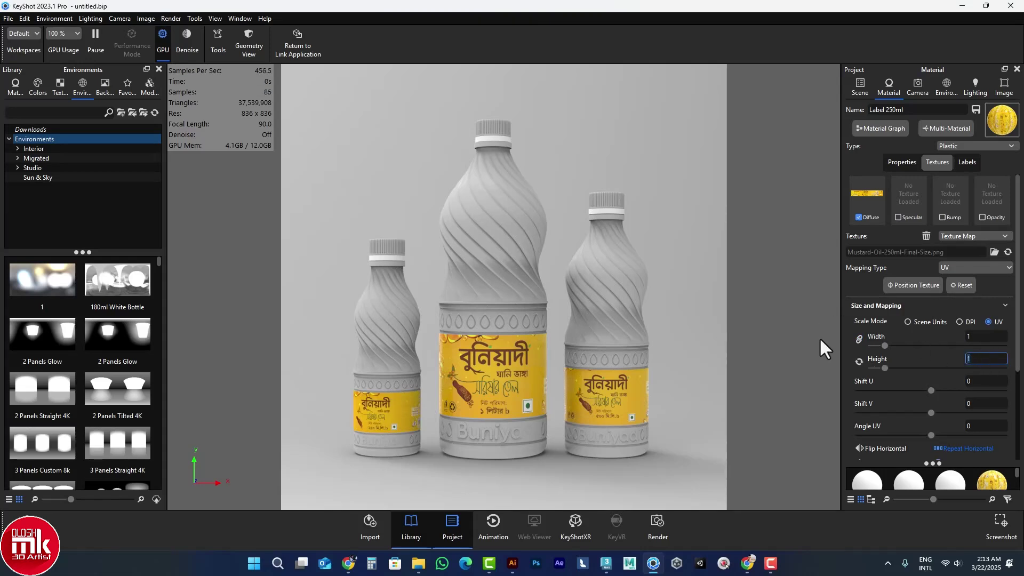
left_click(968, 380)
type("1")
type(".04")
key("Return")
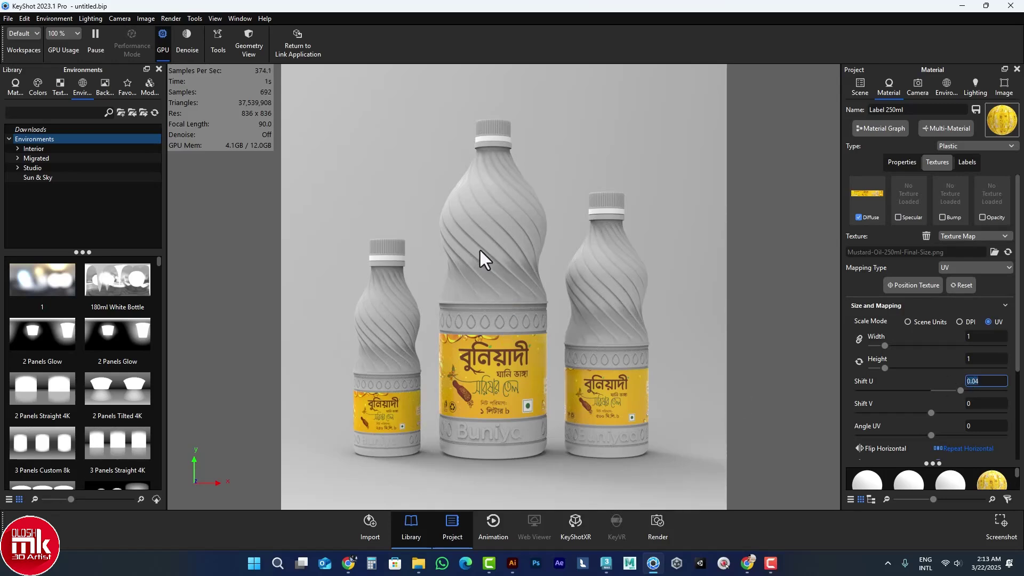
- Set the free camera's distance to 1000 mm
left_click(918, 90)
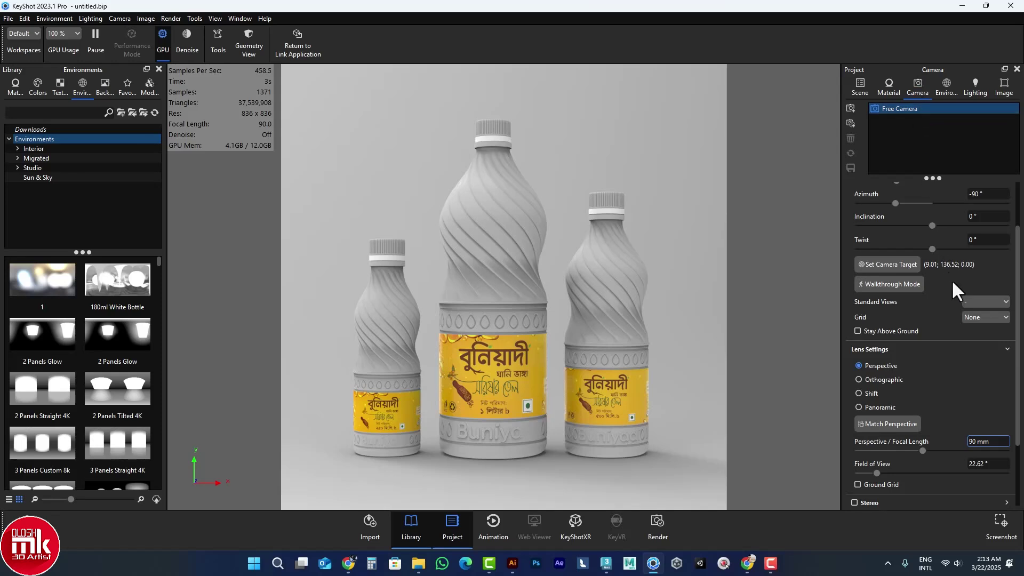
scroll(974, 251, "up", 2)
left_click(988, 235)
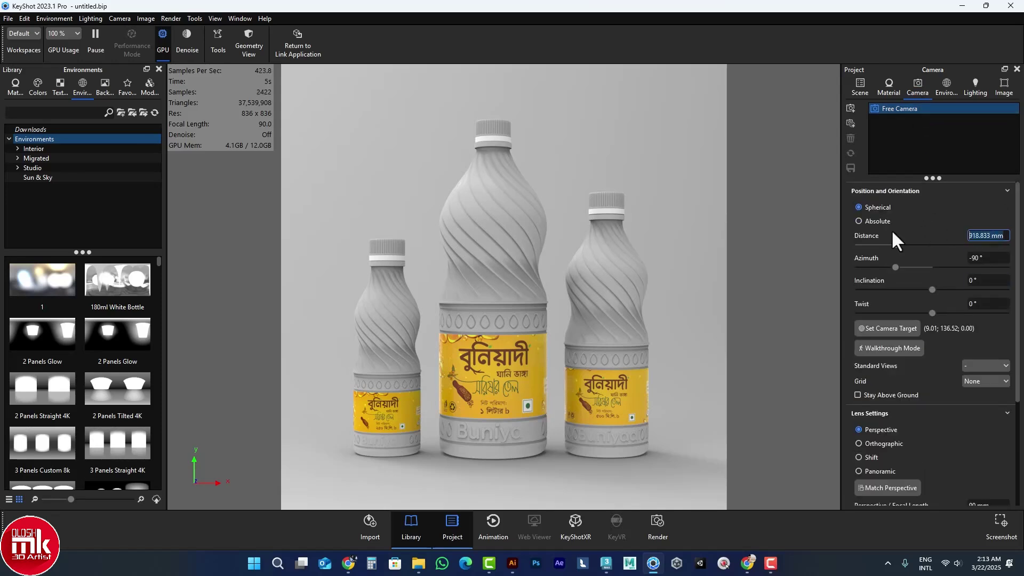
type("1000")
key("Return")
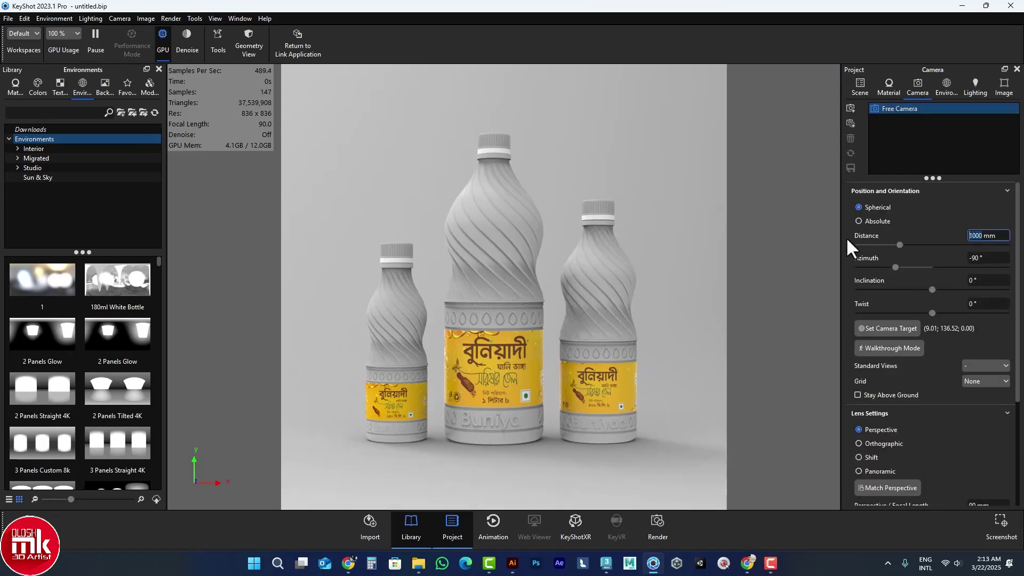
- Set the free camera's inclination to -2°
scroll(894, 295, "down", 3)
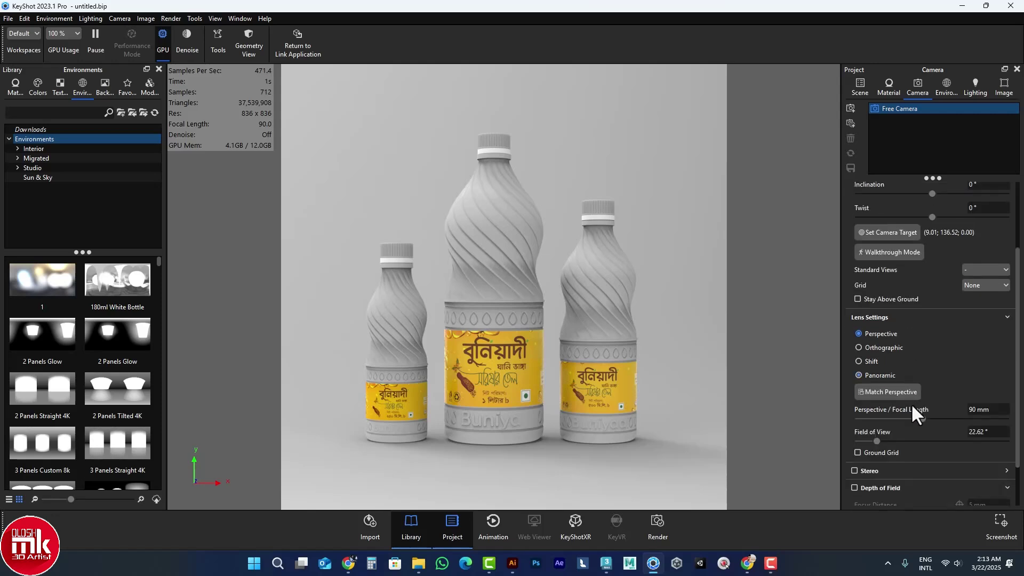
left_click(988, 410)
scroll(953, 366, "up", 2)
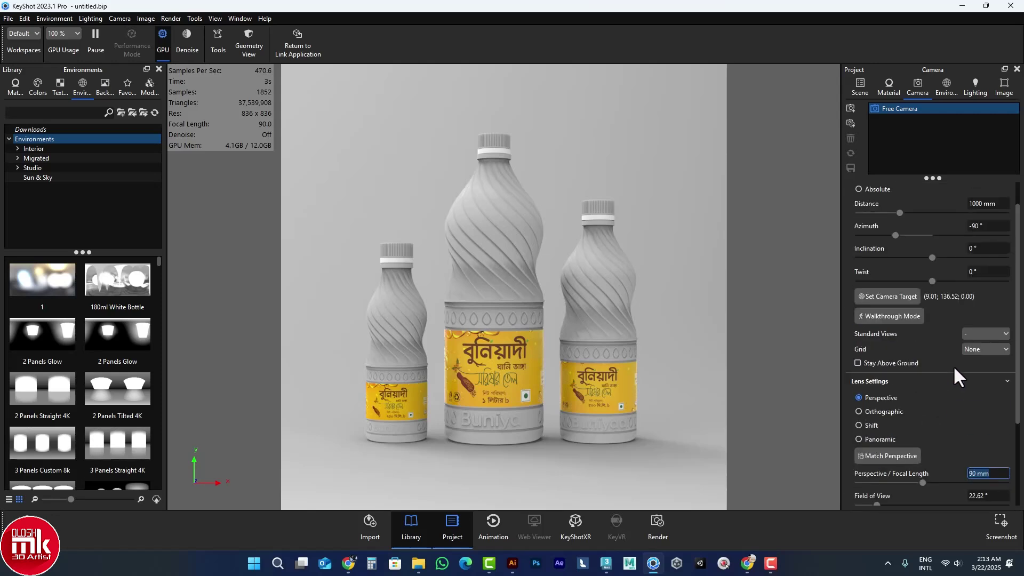
left_click(979, 248)
type("-2")
key("Return")
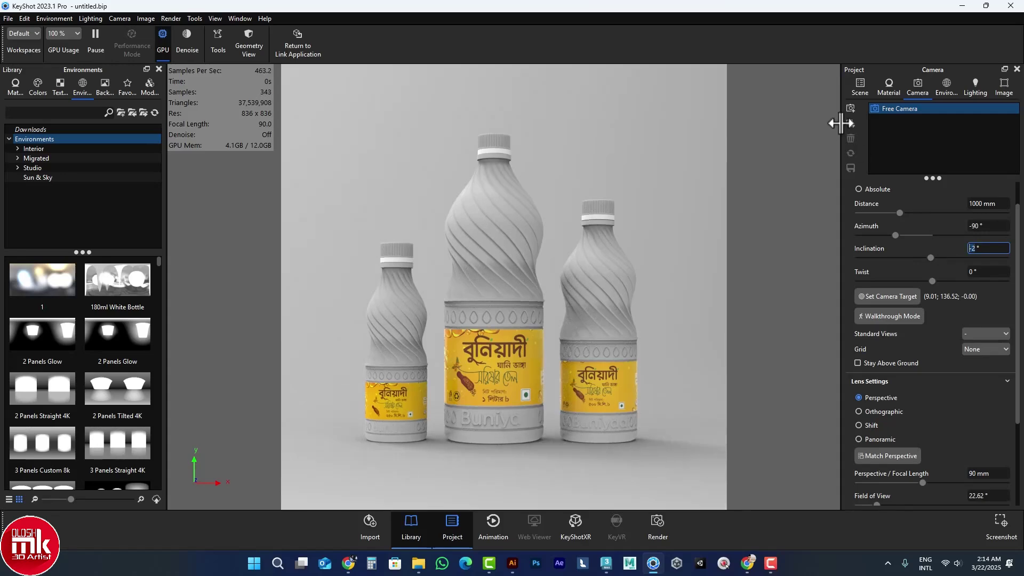
- Add a new camera from the current view, name it "Front" and lock it
left_click(850, 109)
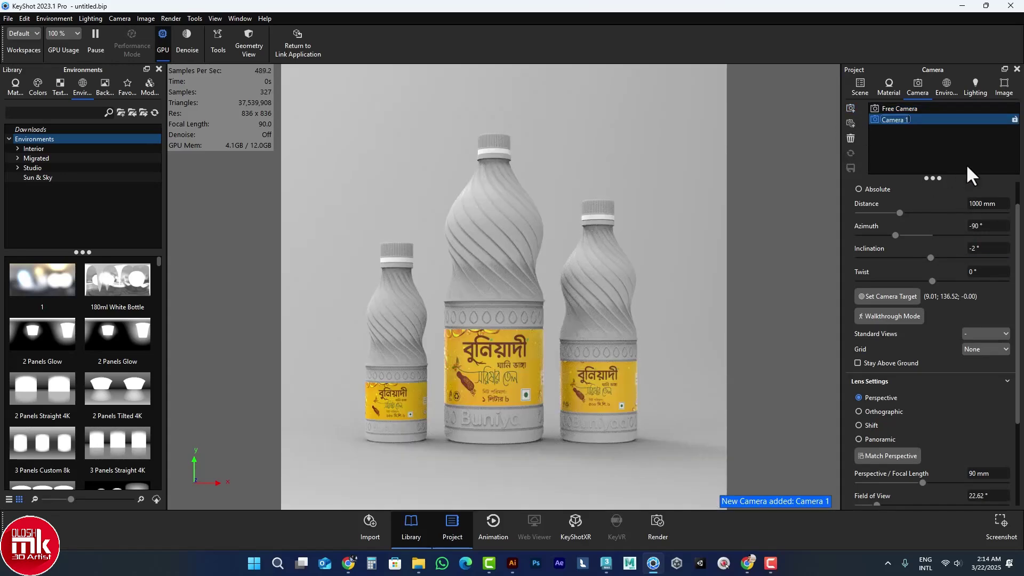
type("Front")
key("Return")
left_click(1015, 119)
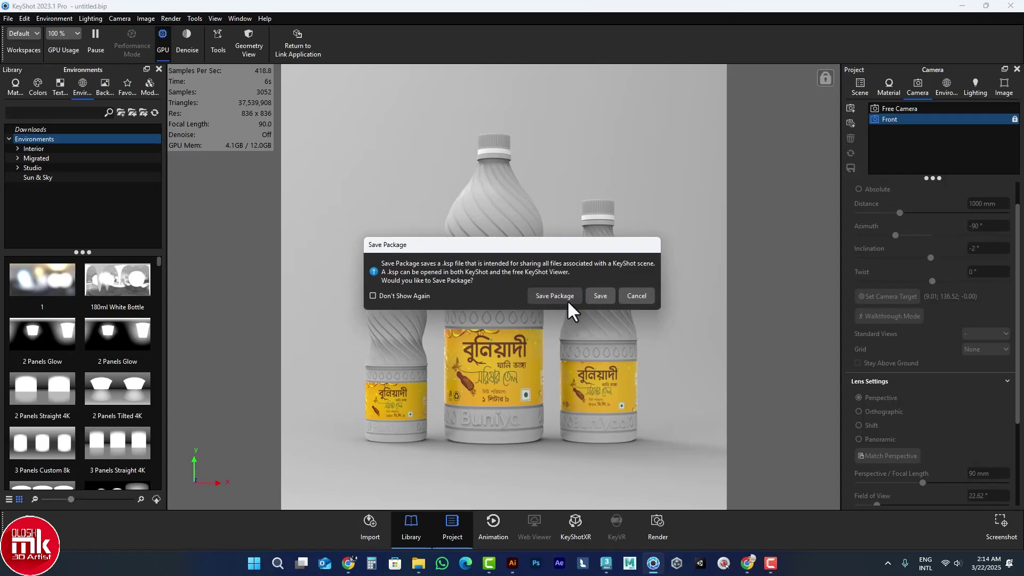
- Save the scene as a BIP file named "For Tutorial" in the Buniyadi oil bottle project folder
left_click(593, 297)
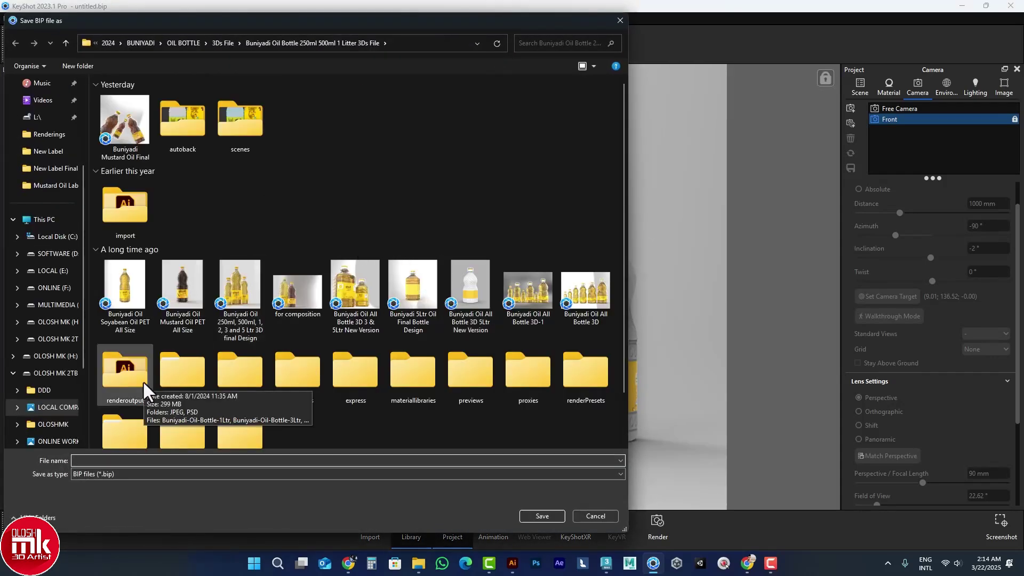
type("For Nt")
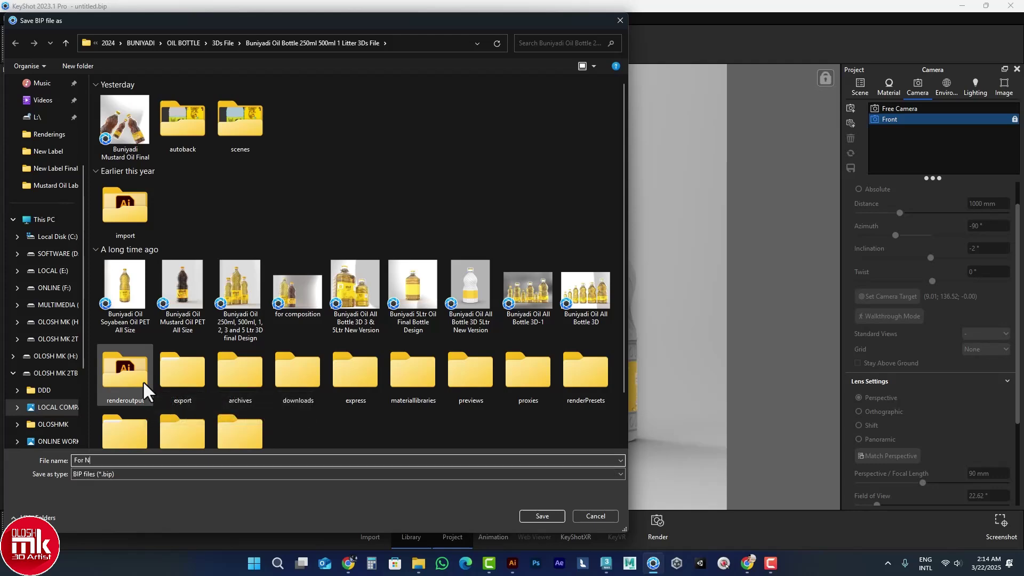
key("BackSpace")
key("BackSpace")
type("Tutorial")
key("Return")
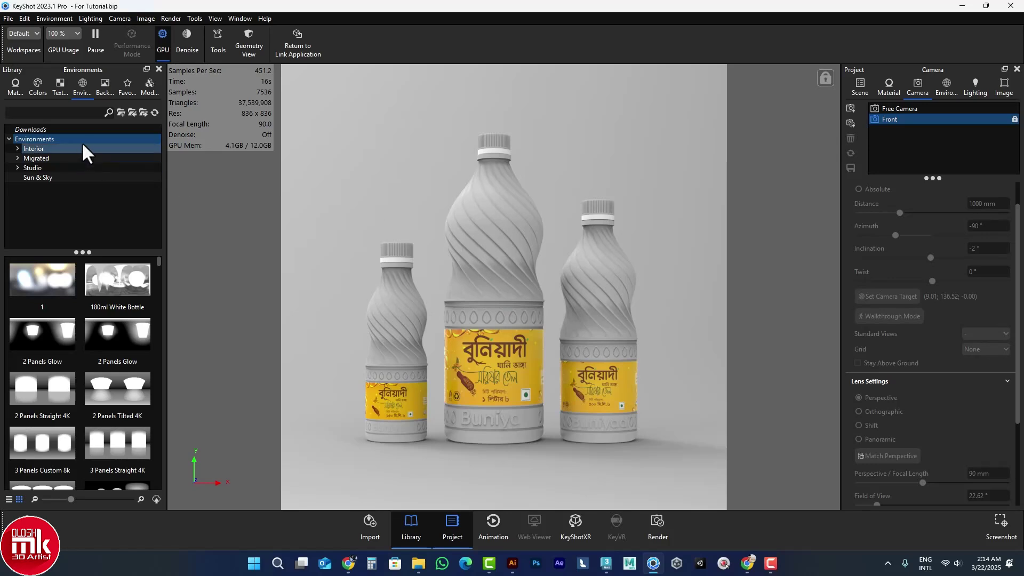
- Search the material library for "pet" and apply the PET Plastics material to the bottle bodies
left_click(50, 130)
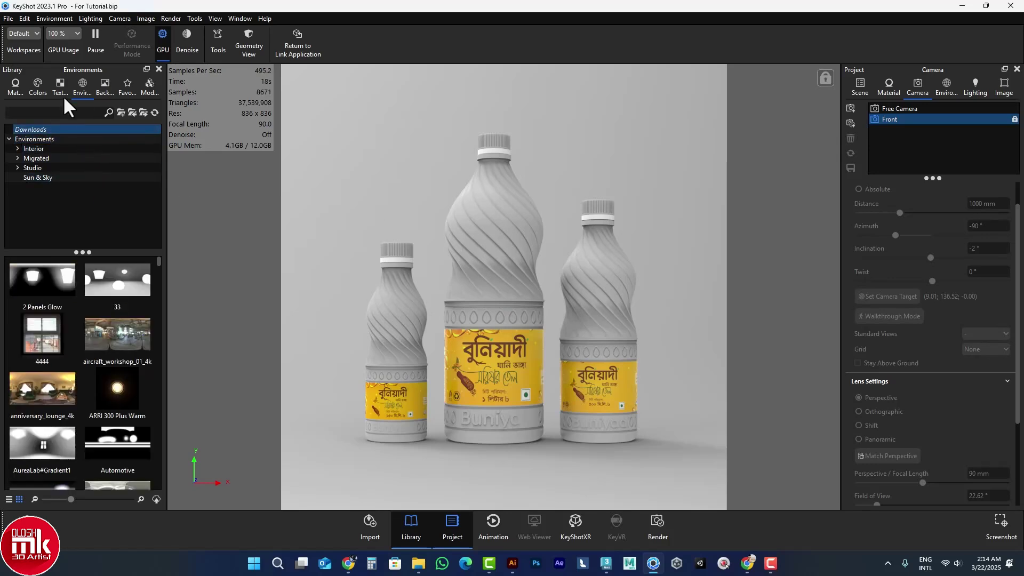
left_click(8, 88)
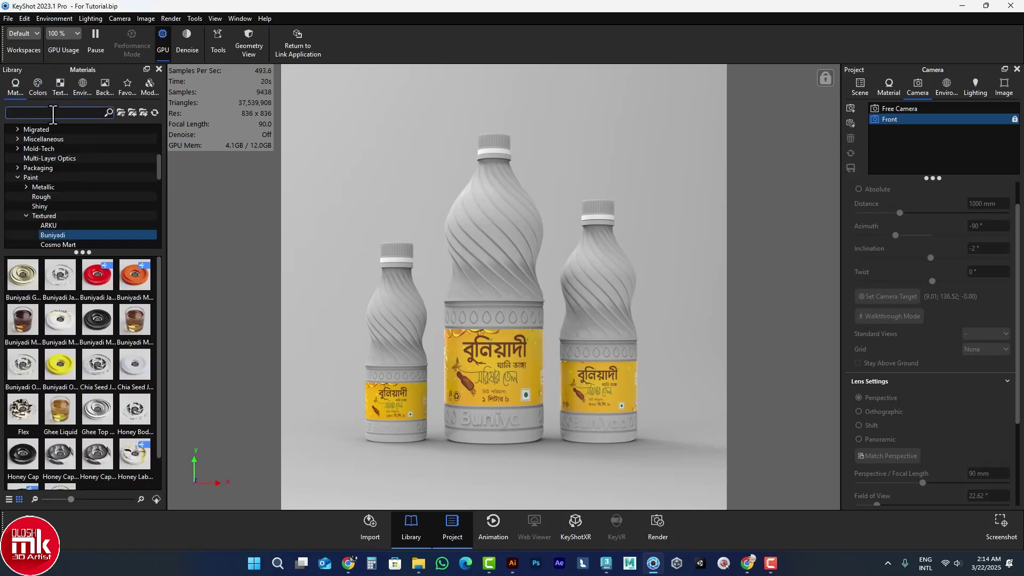
type("pet")
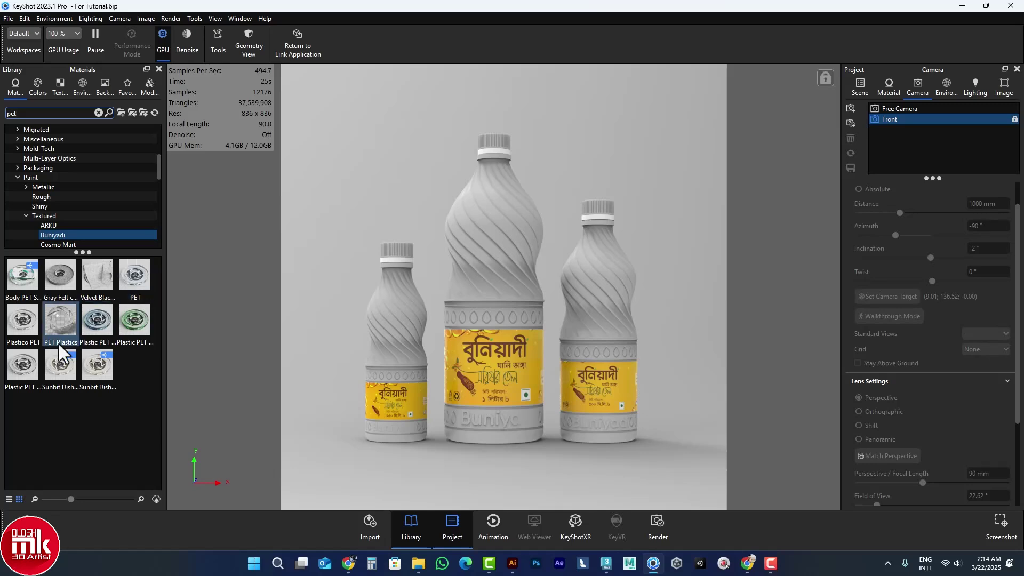
mouse_move(60, 336)
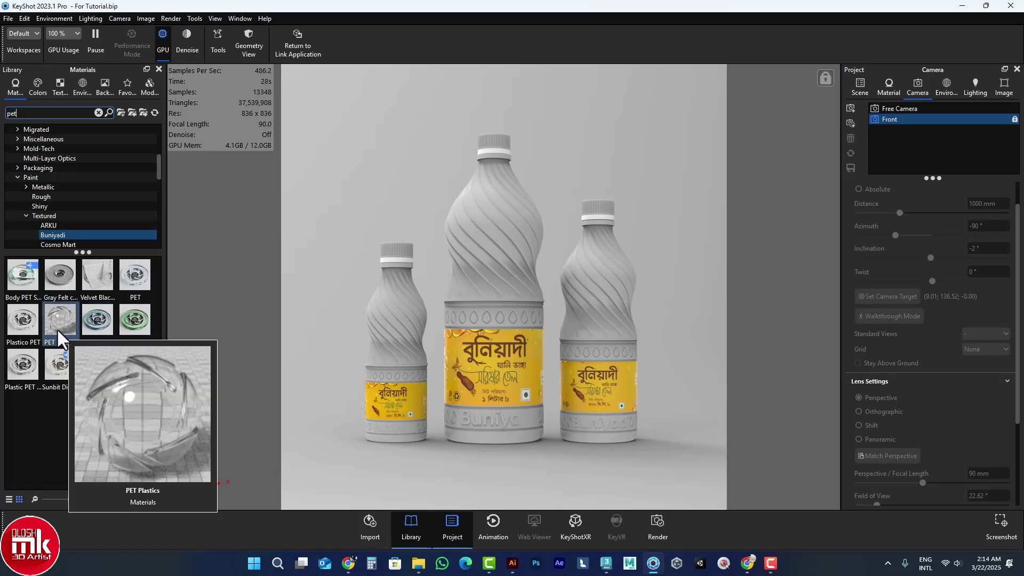
left_click_drag(59, 329, 520, 233)
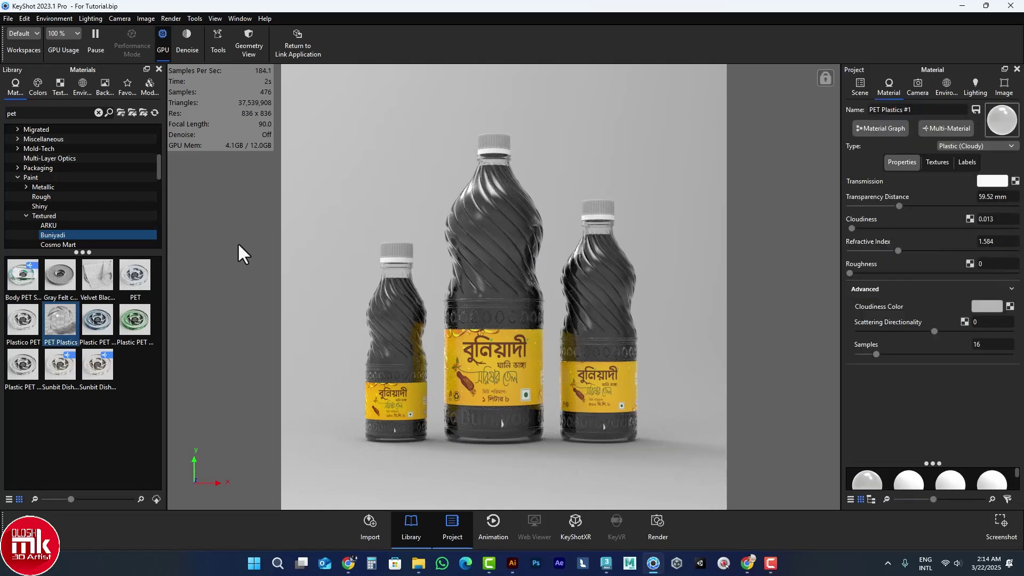
- Replace the bottle bodies' material with the library's PET material, keeping its Advanced type
left_click_drag(134, 275, 493, 244)
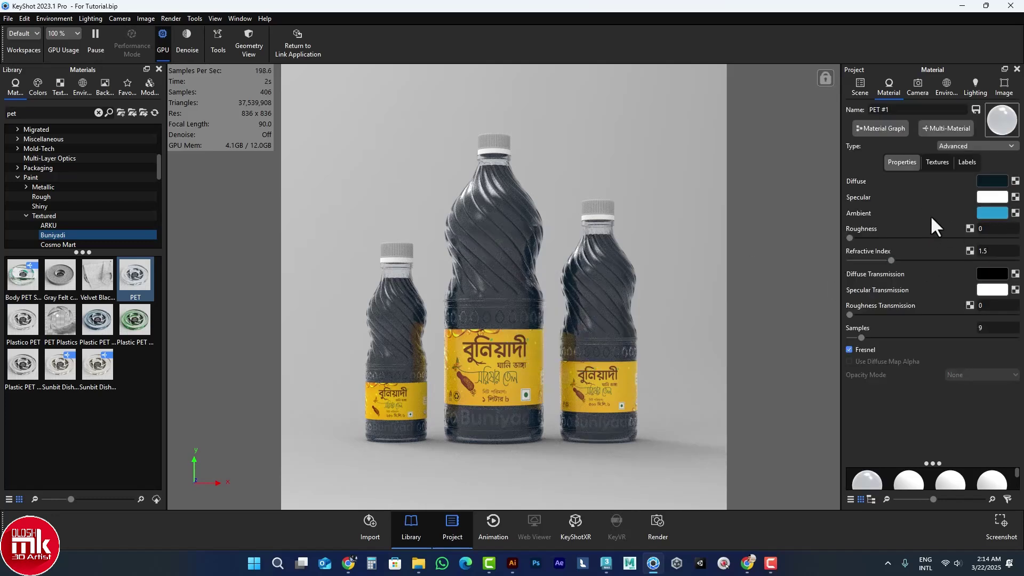
left_click(992, 142)
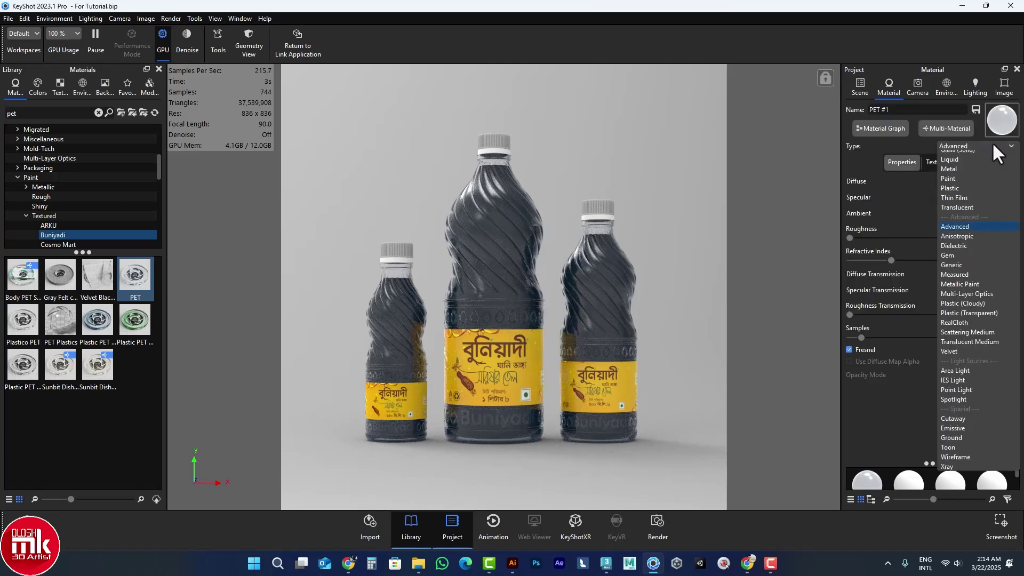
left_click(992, 142)
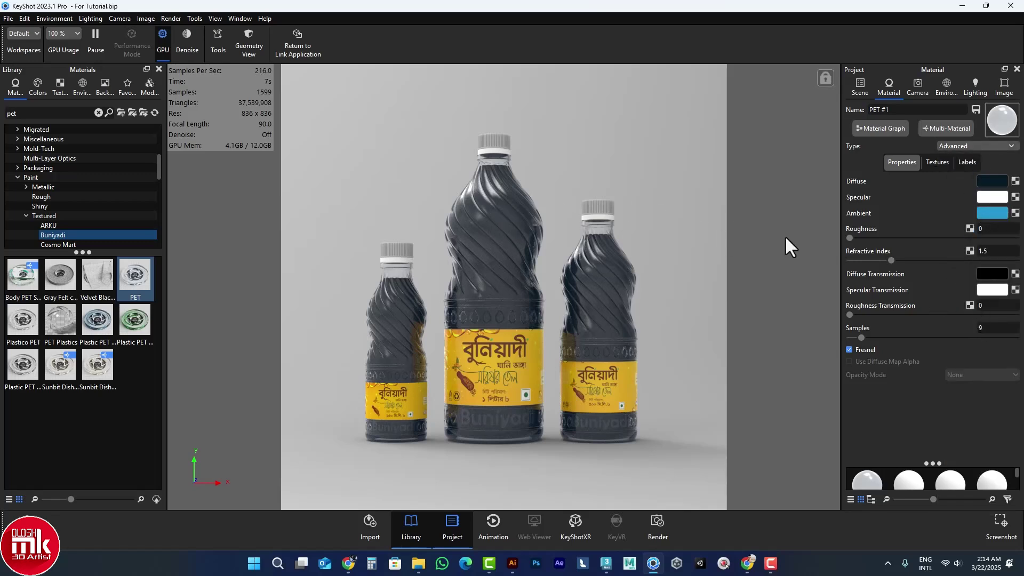
- Set the PET bottle material's diffuse color to dark brown, hex 241E19
left_click(991, 185)
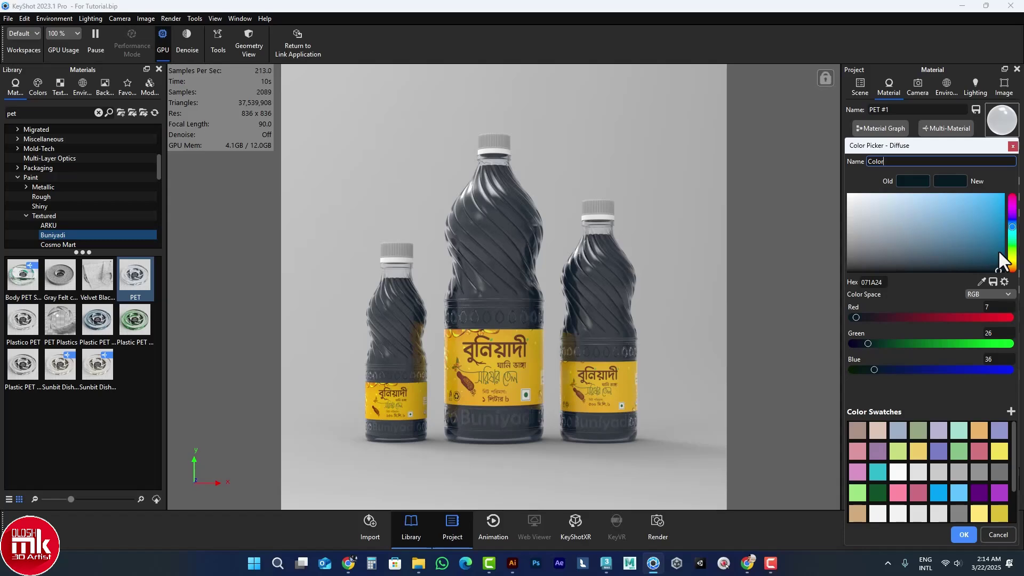
left_click(1012, 265)
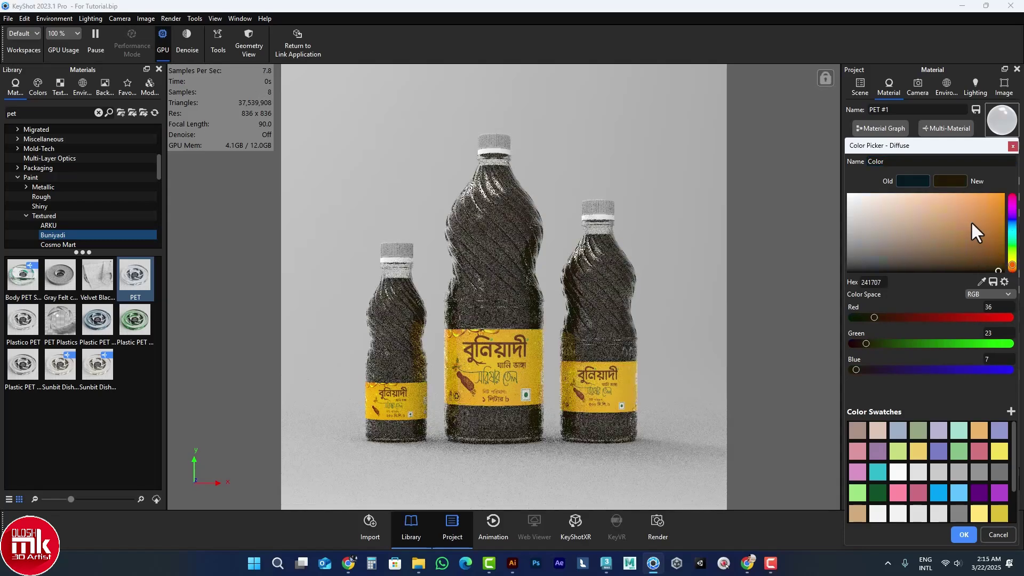
left_click(932, 269)
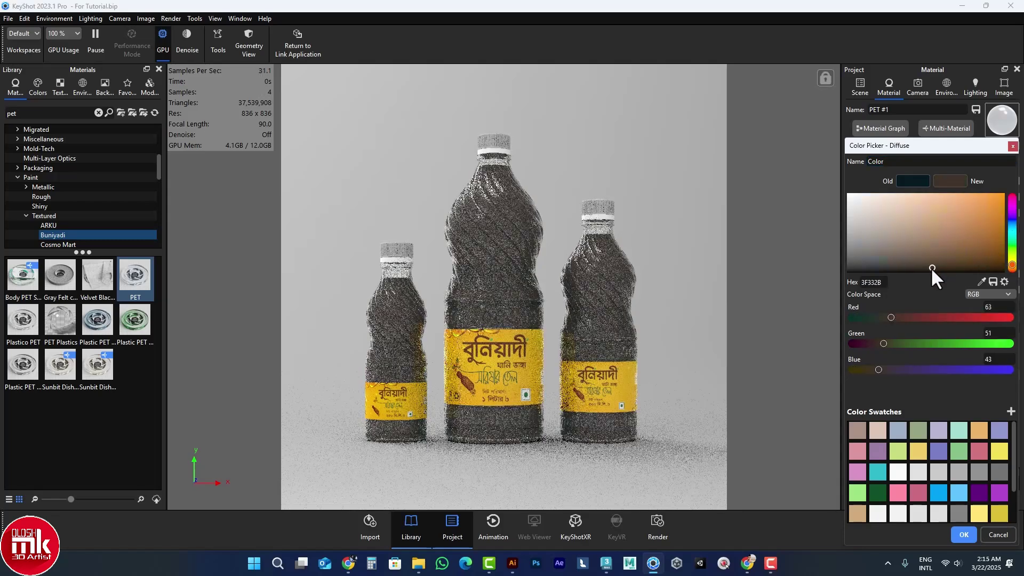
left_click_drag(932, 269, 930, 271)
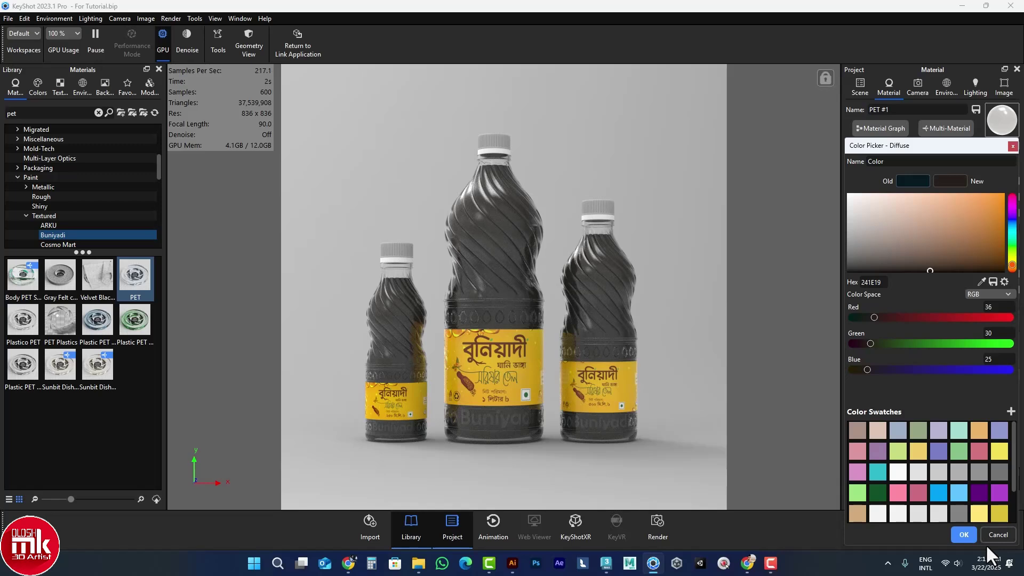
left_click(963, 535)
- Set the PET bottle material's ambient color to pale beige, hex C9C3B6
left_click(1000, 216)
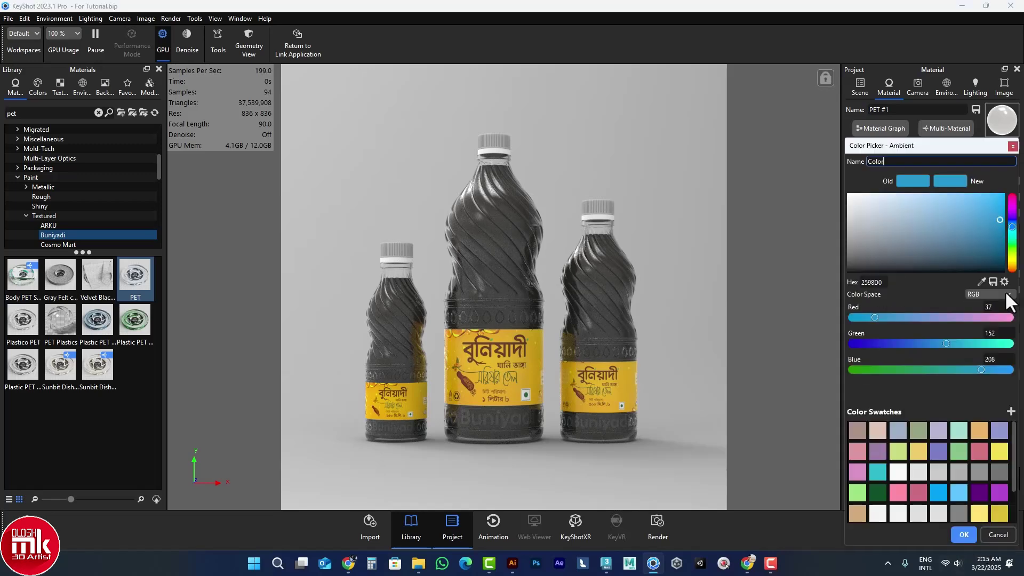
left_click(1012, 258)
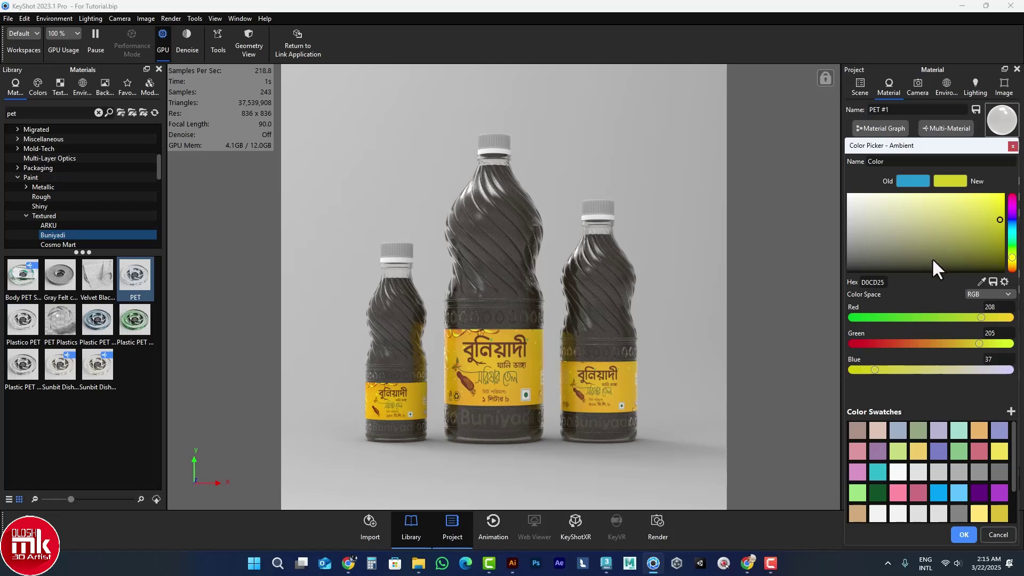
left_click(1012, 262)
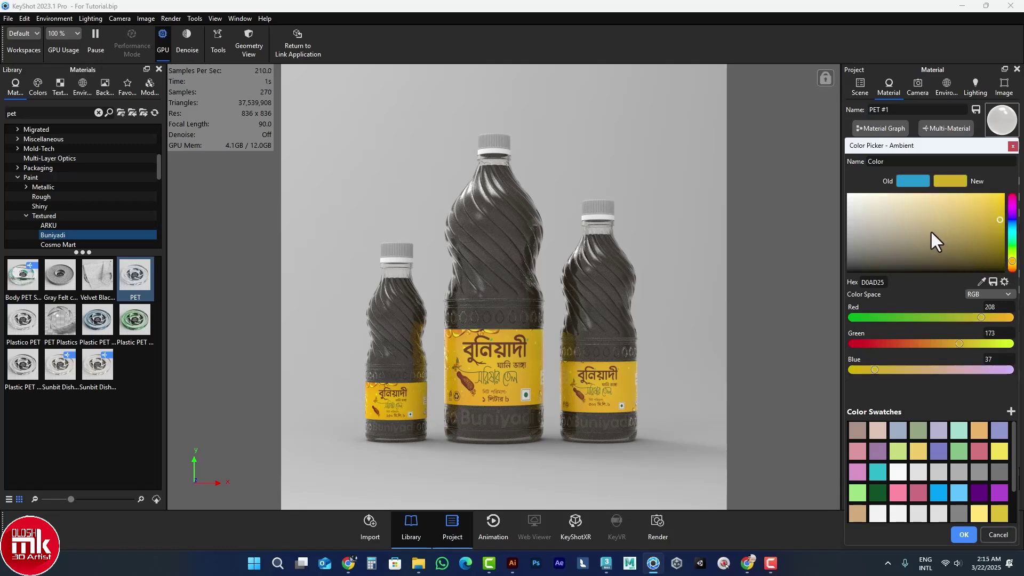
left_click_drag(890, 224, 876, 224)
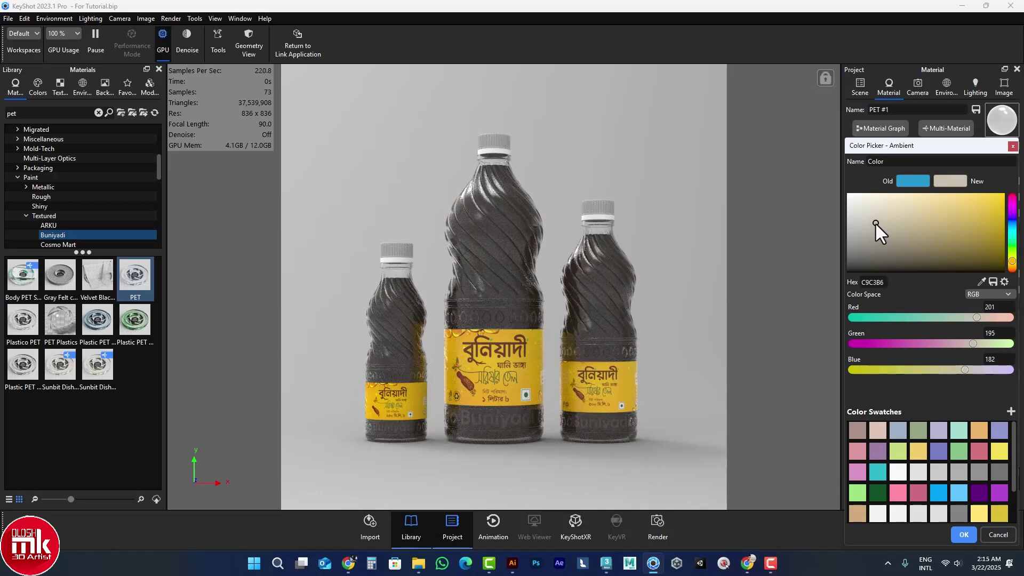
left_click(967, 537)
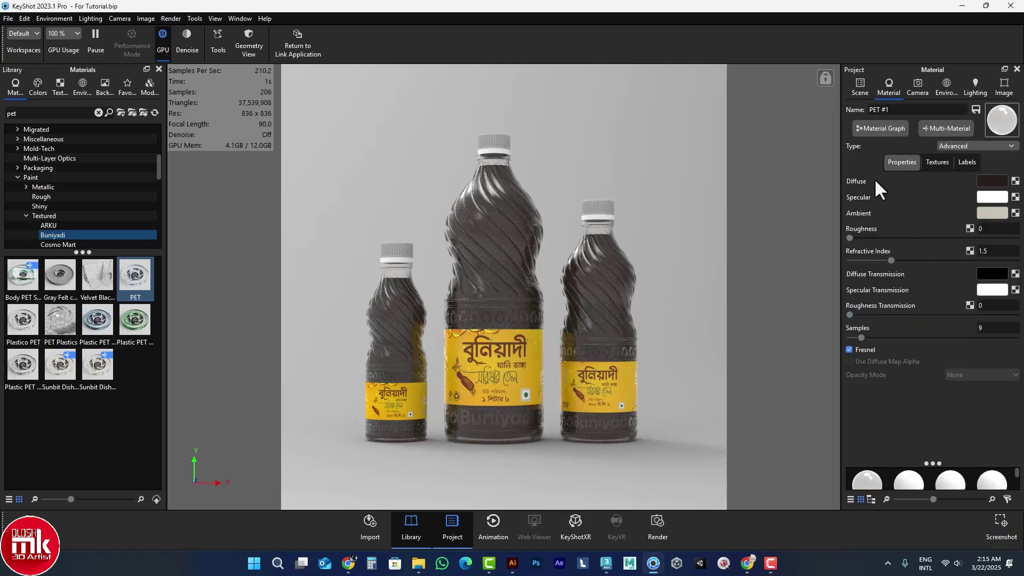
- Hide the outer PET bodies of all three bottles to expose the oil volumes inside
left_click(860, 84)
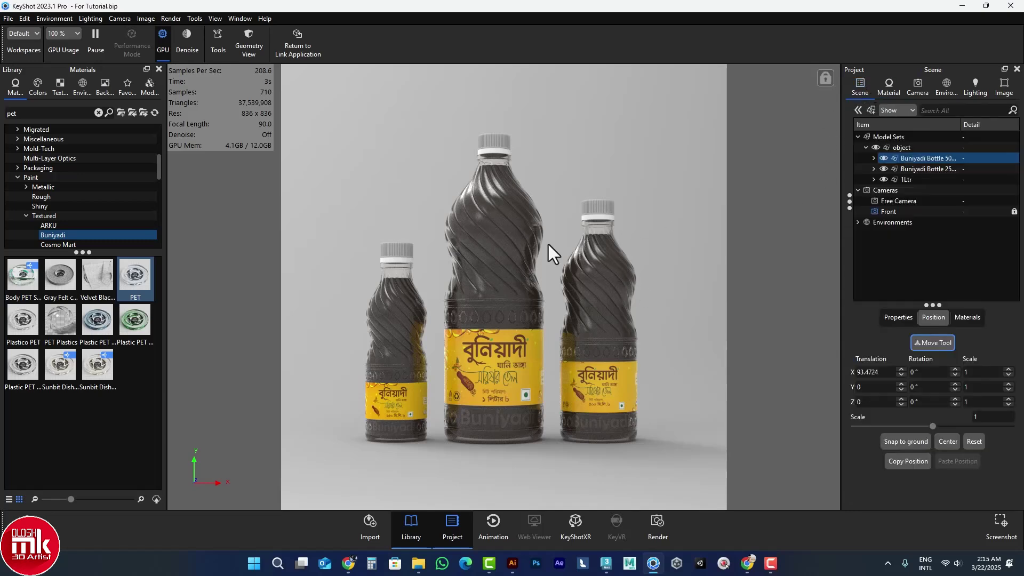
right_click(378, 309, "shift")
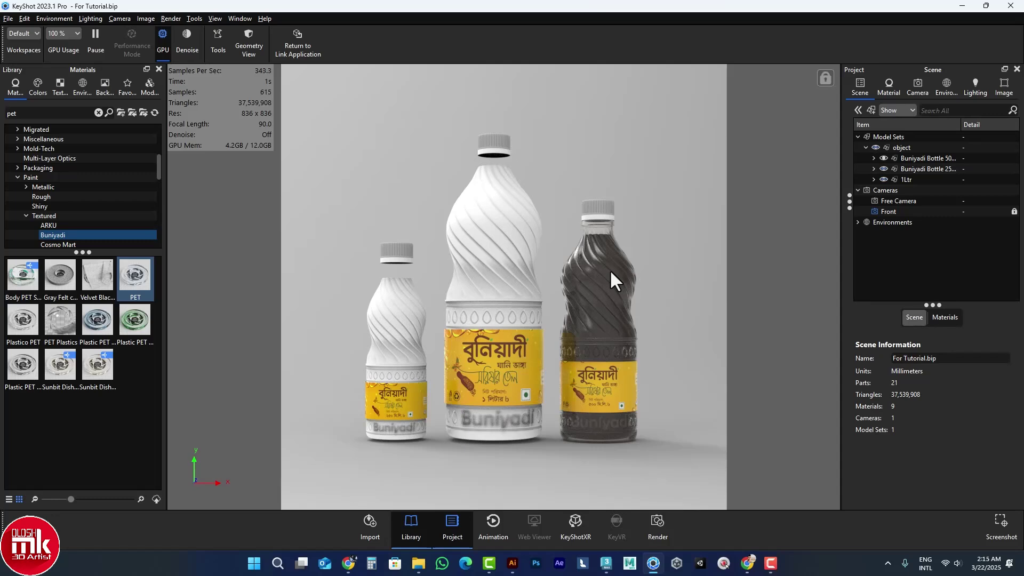
right_click(609, 270, "shift")
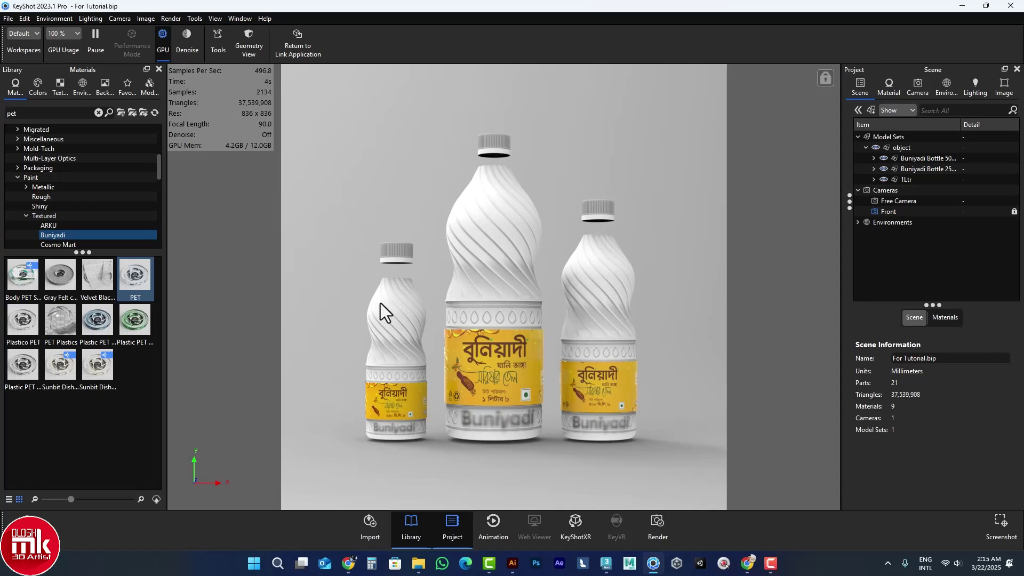
- Apply the Liquid Beer Bubbles material from the library's Liquids > Bubbles category to the oil volume of the 1 litre bottle
scroll(49, 184, "up", 3)
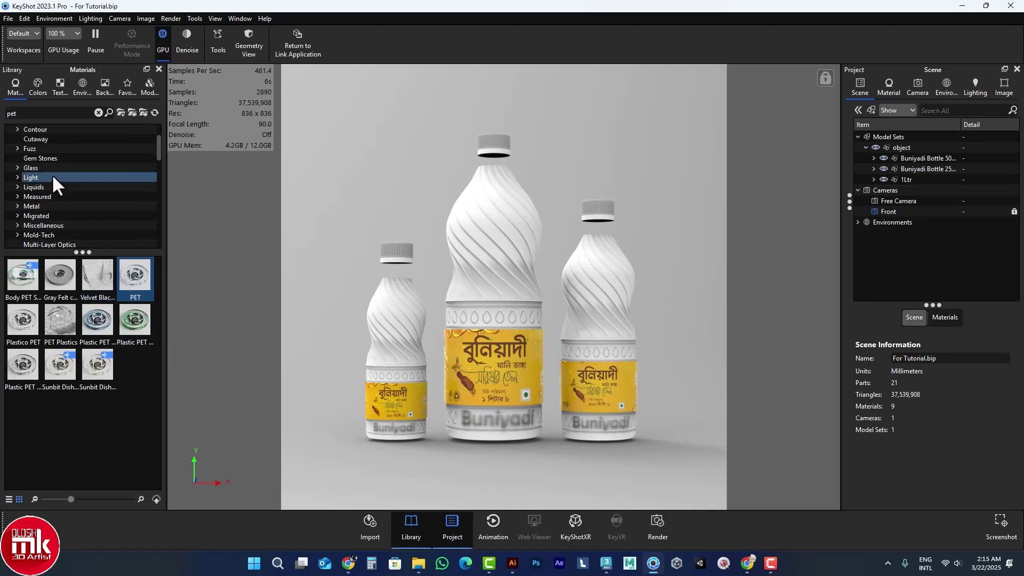
left_click(29, 187)
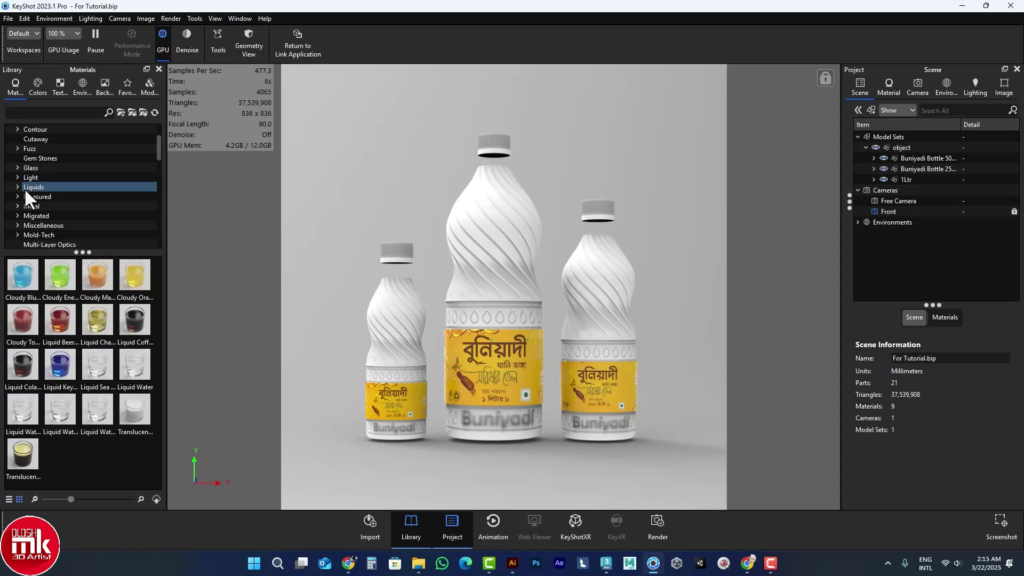
left_click(17, 187)
left_click(51, 205)
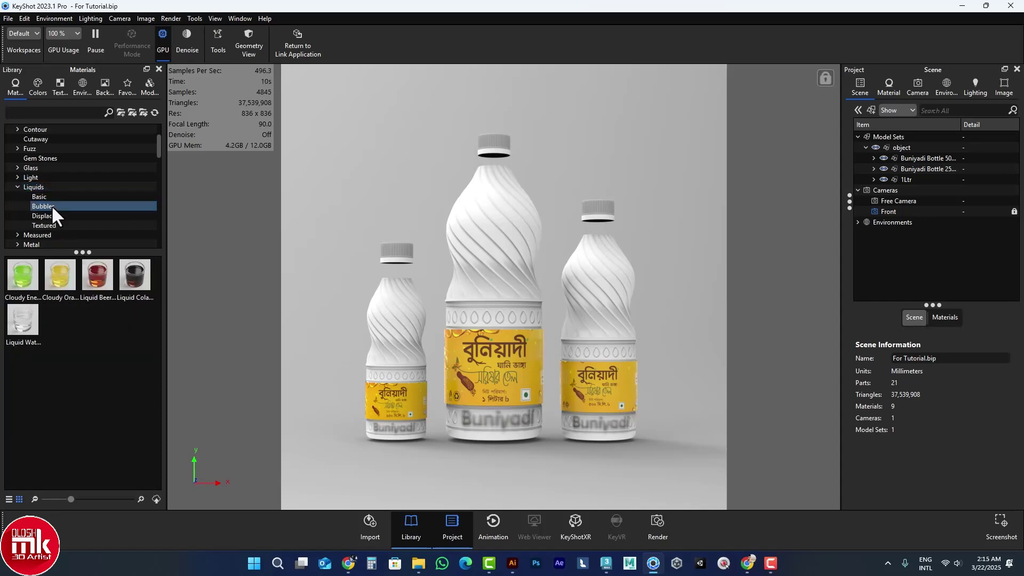
left_click(46, 196)
left_click(46, 202)
left_click(46, 202)
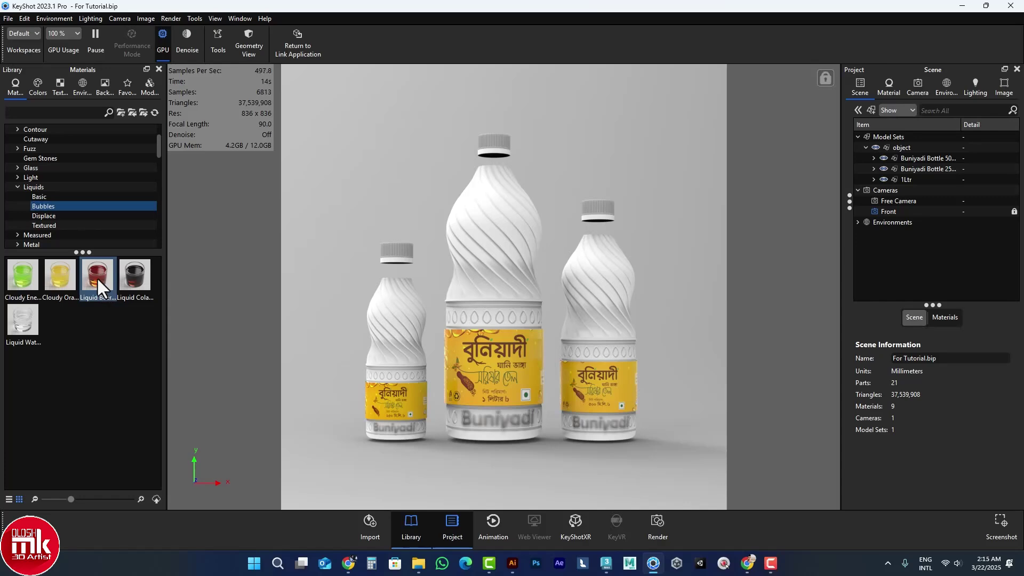
left_click_drag(97, 277, 468, 236)
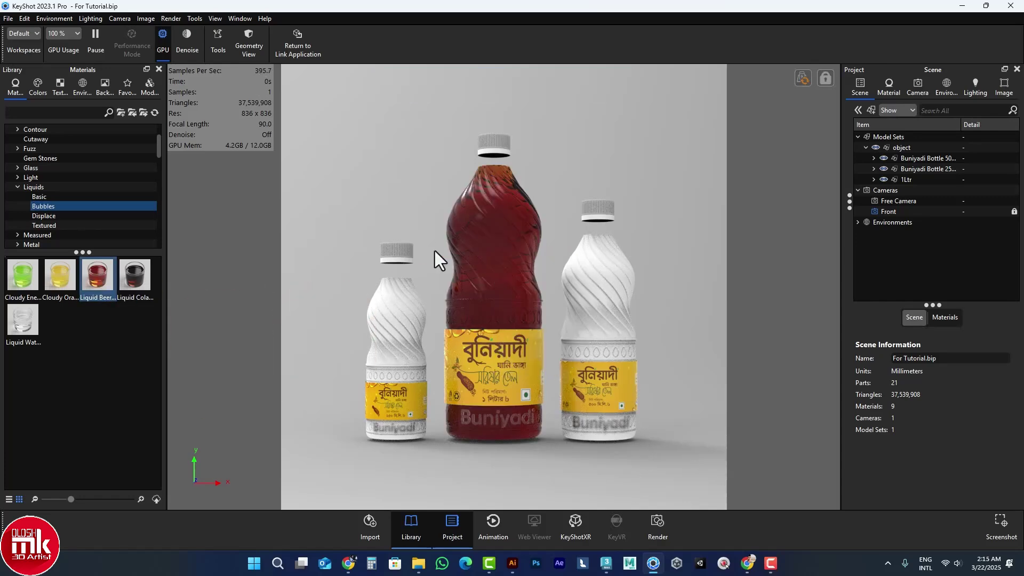
- Try the Liquid Cola Bubbles material on the 1 litre bottle's oil volume and switch it back to Liquid Beer Bubbles
left_click_drag(143, 283, 488, 216)
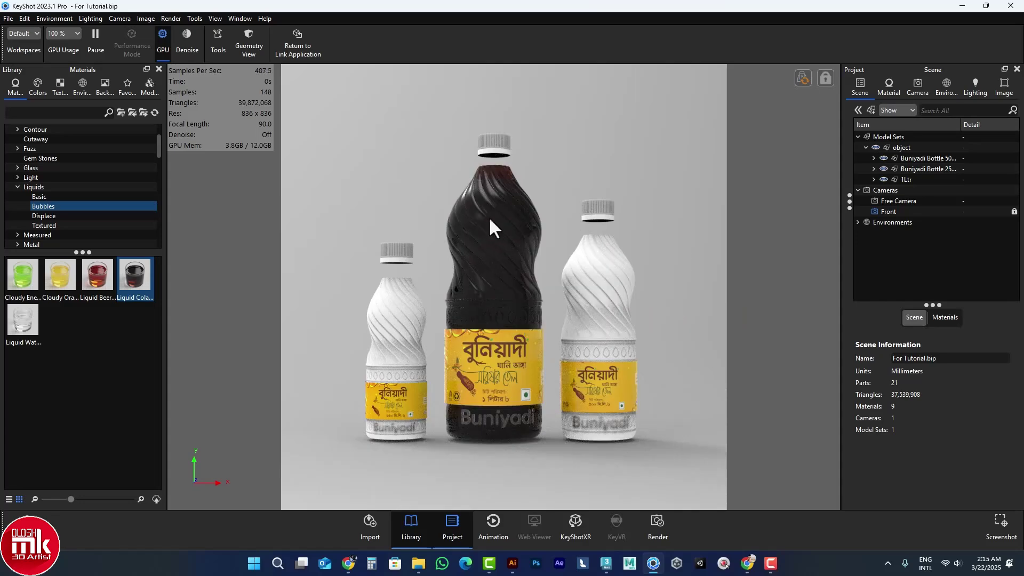
double_click(494, 218)
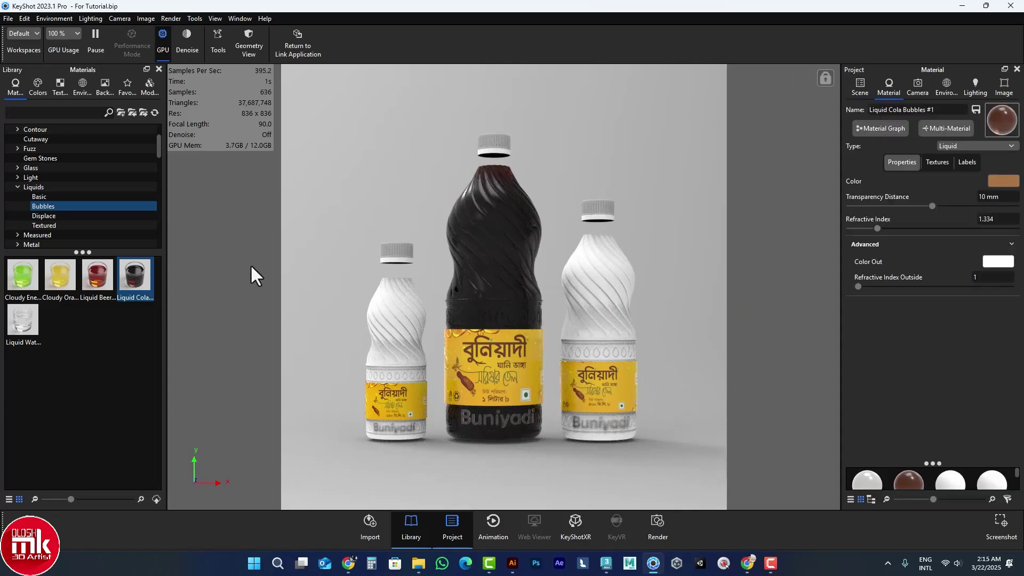
left_click_drag(93, 279, 482, 233)
double_click(525, 235)
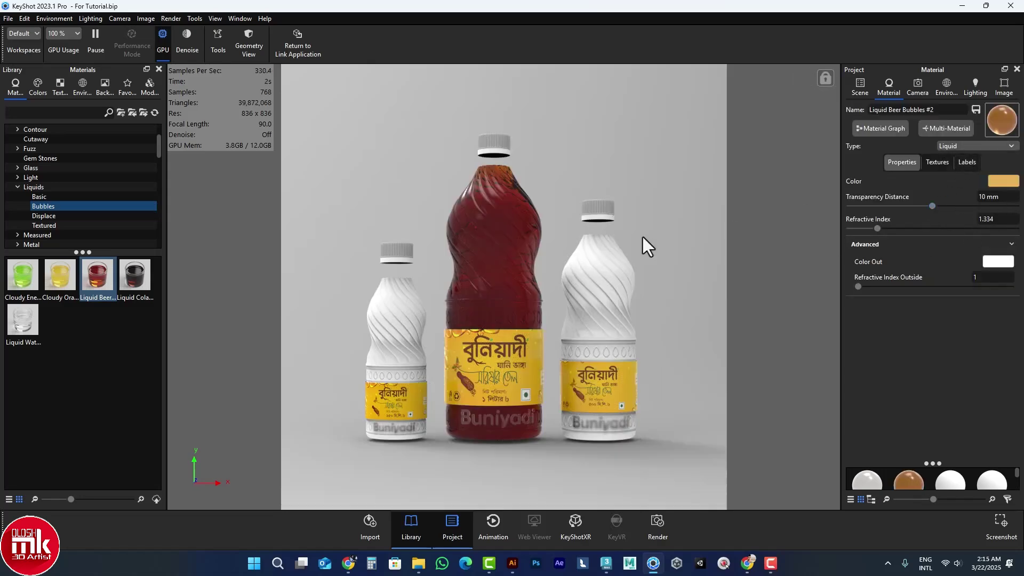
- Apply Liquid Beer Bubbles to the oil volumes of the 250 ml and 500 ml bottles without linking duplicates, keeping the liquid's color
left_click_drag(103, 280, 400, 304)
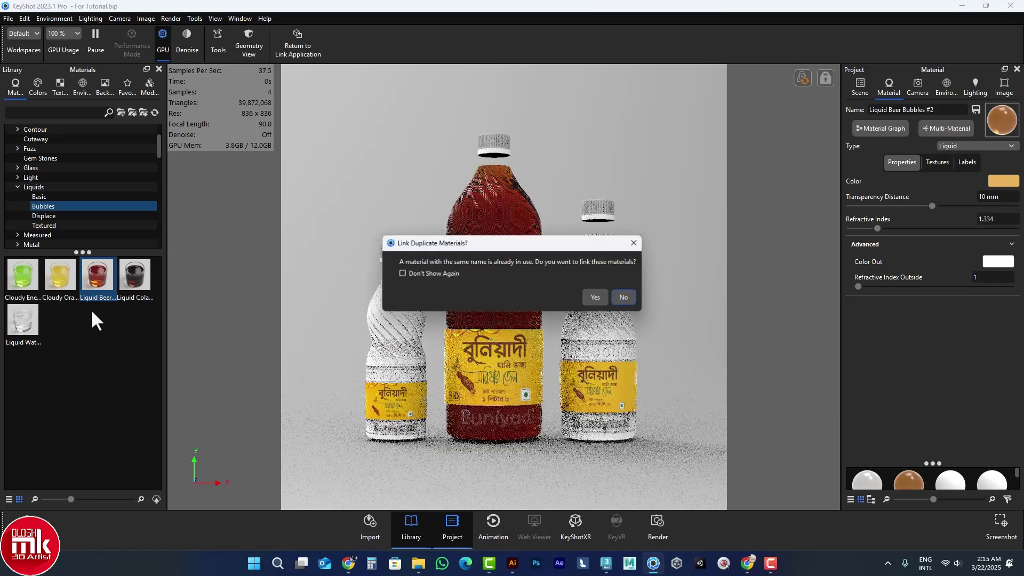
left_click(622, 300)
left_click_drag(102, 282, 614, 287)
left_click(626, 299)
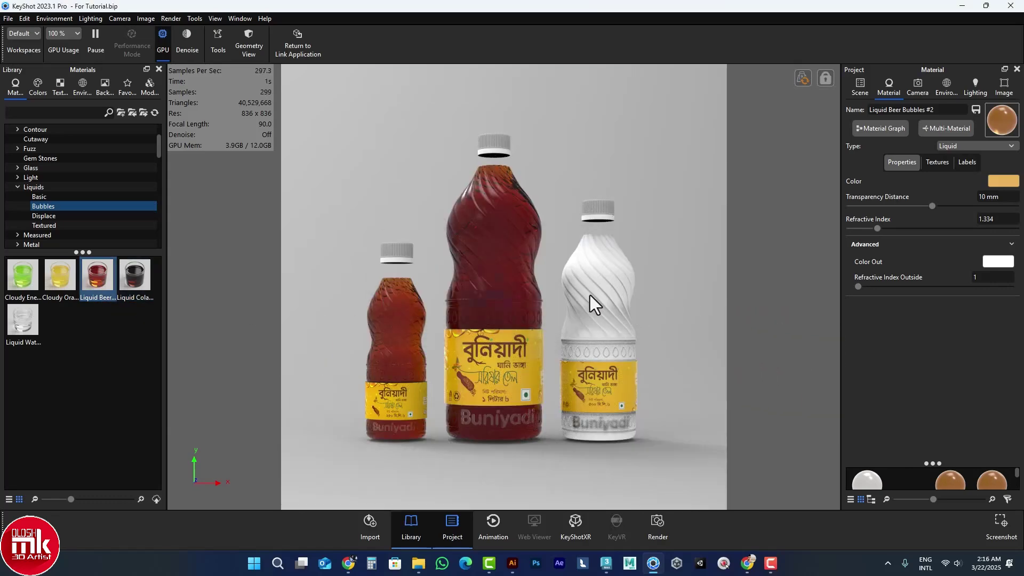
left_click(1014, 182)
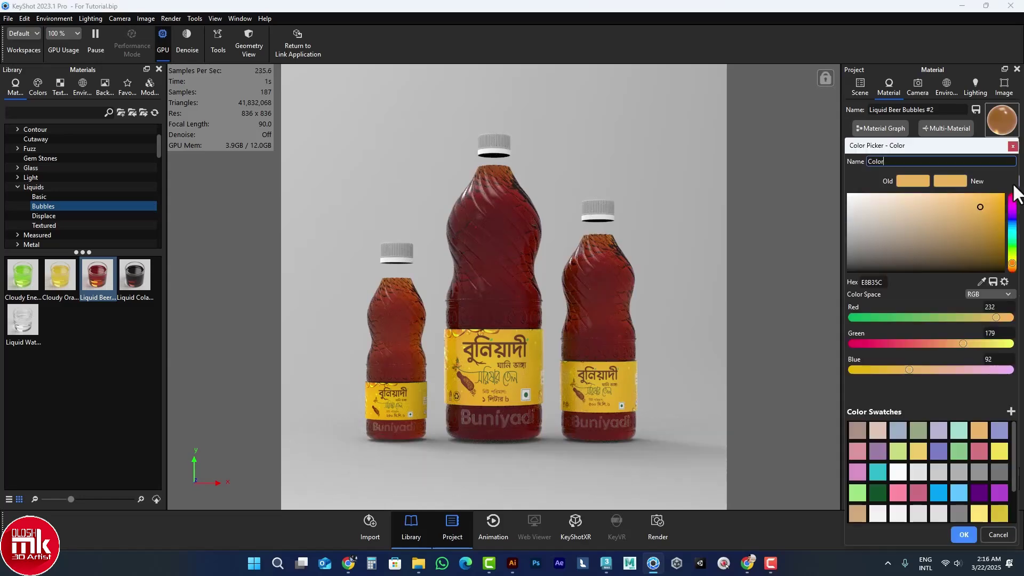
left_click(1012, 146)
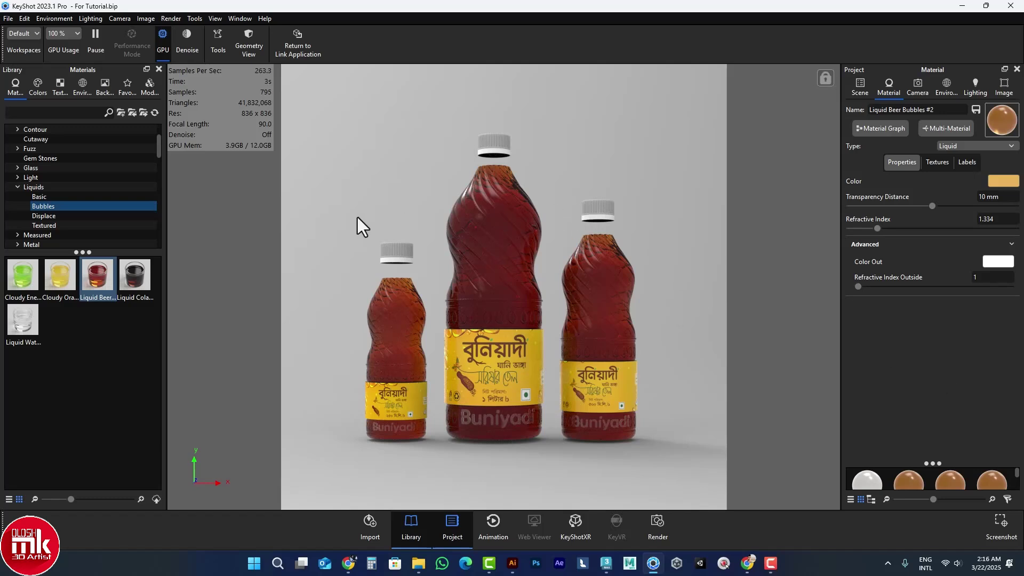
left_click(18, 186)
- Try the Paint and Thin Film types on the bottle cap material and set its type back to Plastic
double_click(503, 144)
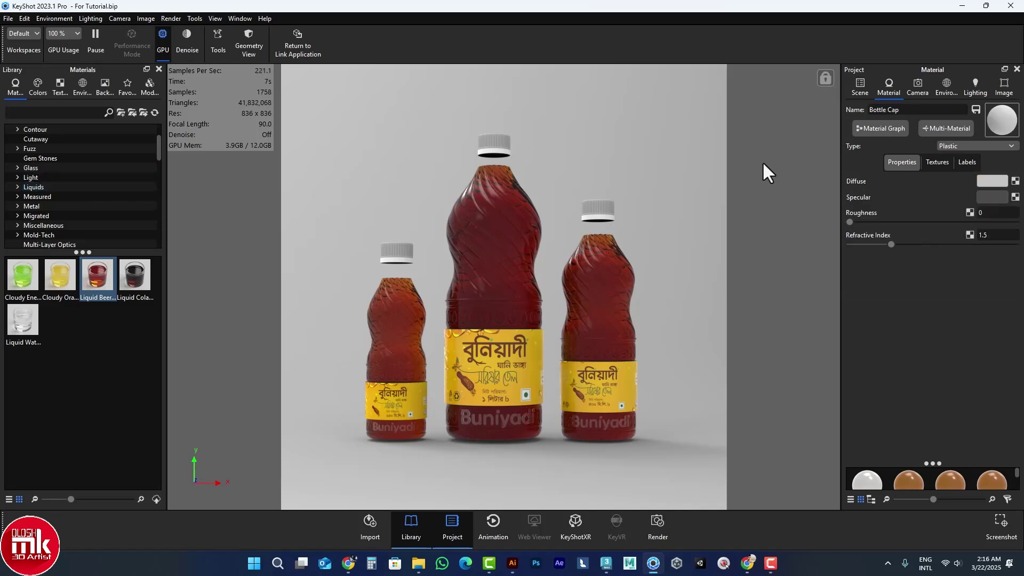
left_click(944, 146)
left_click(955, 222)
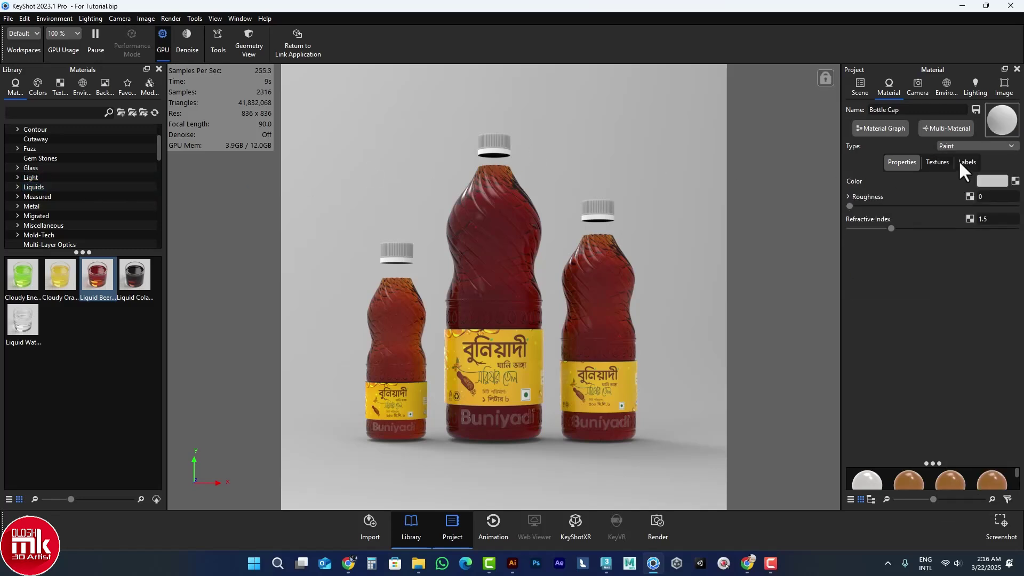
left_click(960, 147)
left_click(947, 241)
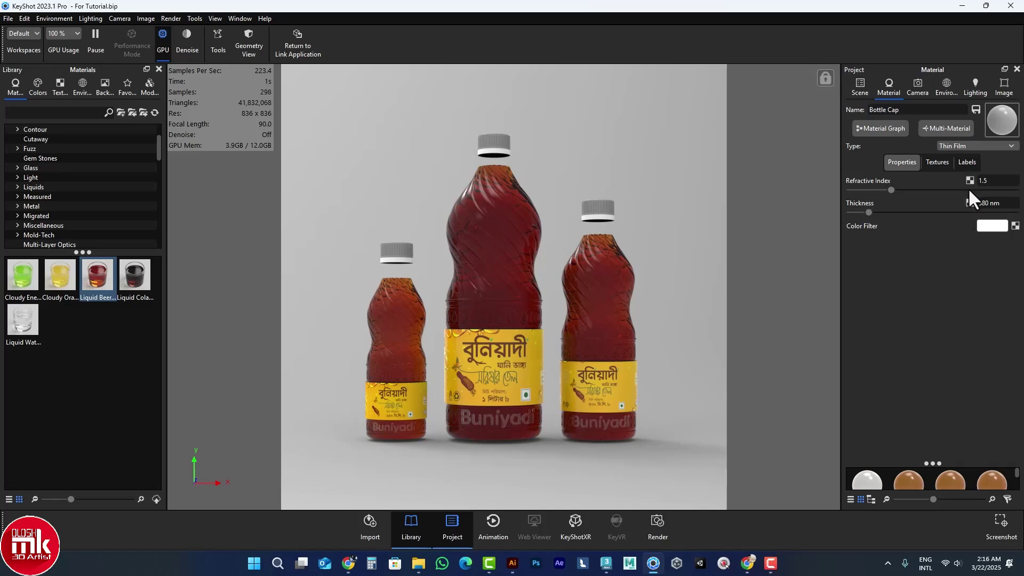
left_click(972, 148)
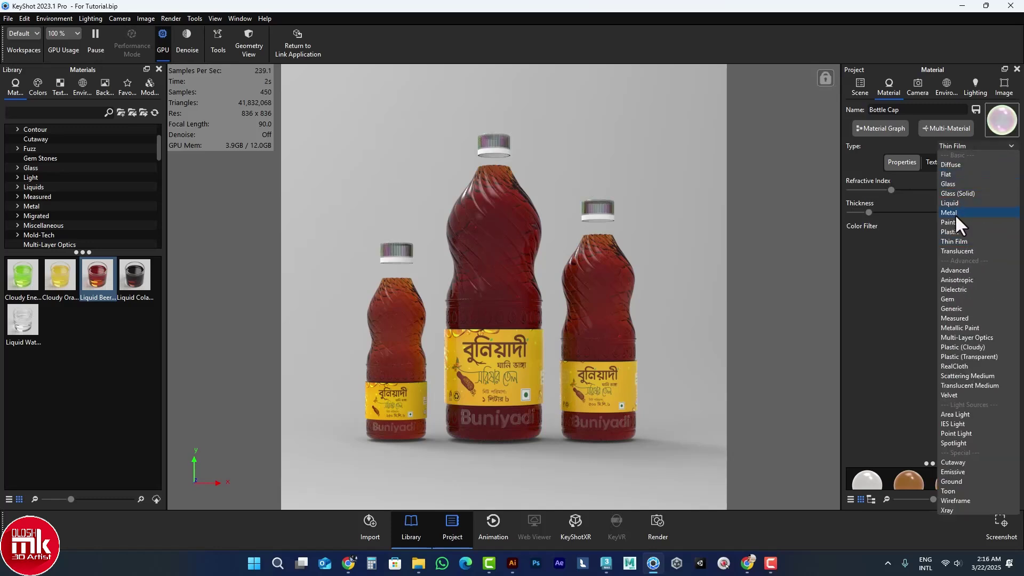
left_click(954, 230)
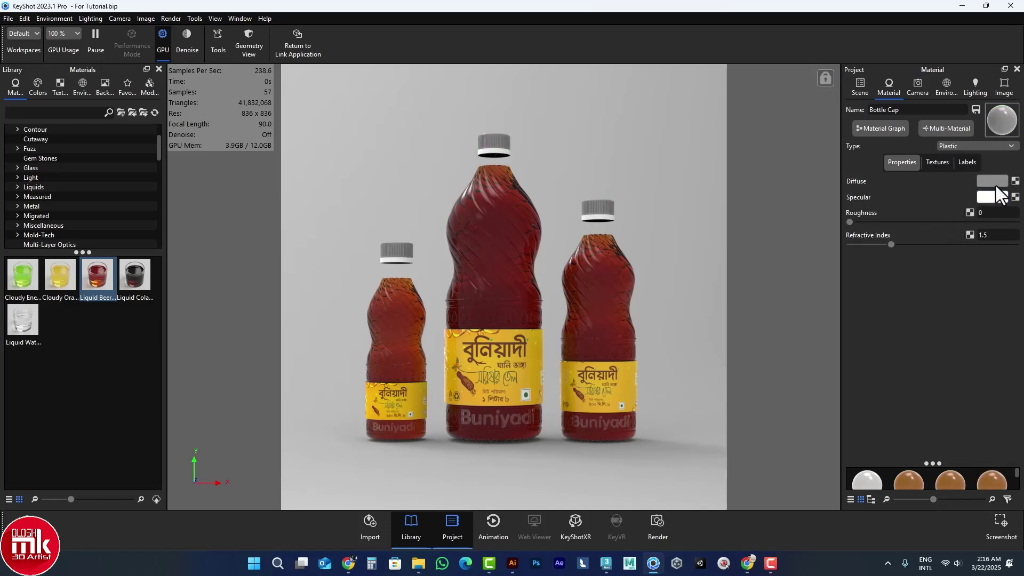
- Set the bottle cap material's diffuse color to golden yellow, hex F1B000
left_click(985, 181)
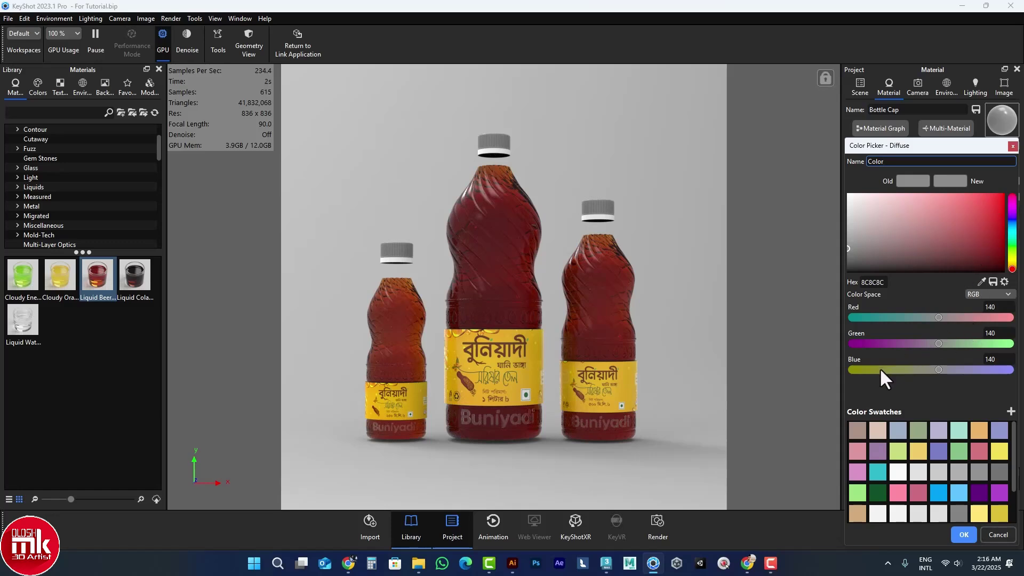
left_click_drag(879, 369, 851, 370)
left_click_drag(997, 223, 1004, 217)
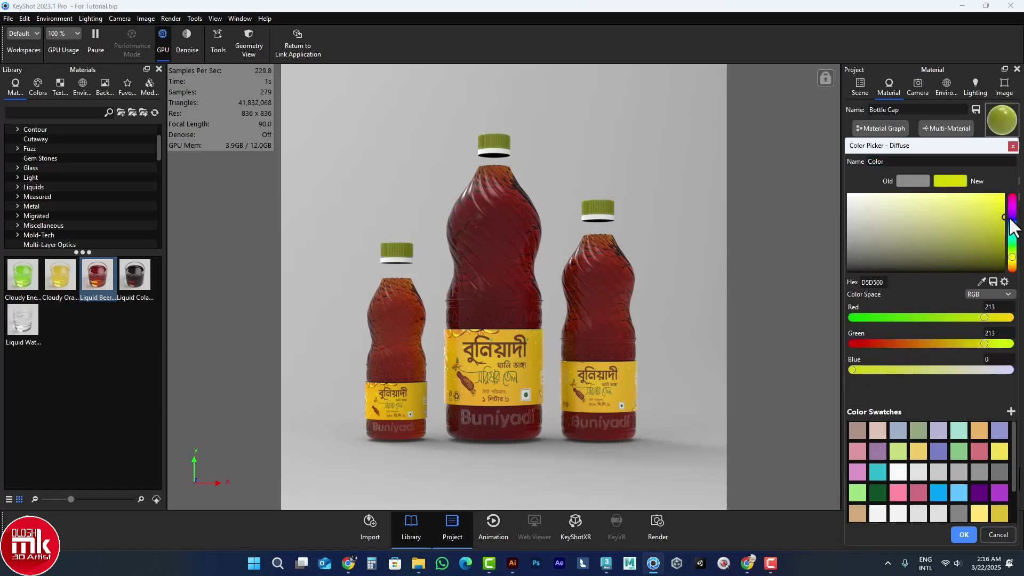
left_click_drag(956, 341, 1004, 319)
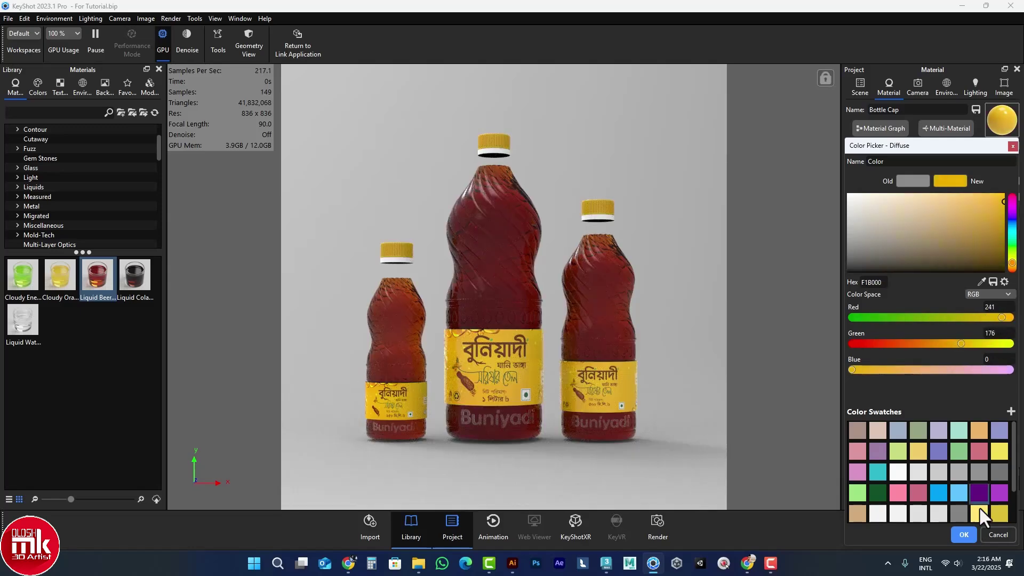
left_click(965, 534)
- Set the bottle cap material's roughness to 0.1 after trying 0.05
left_click(987, 213)
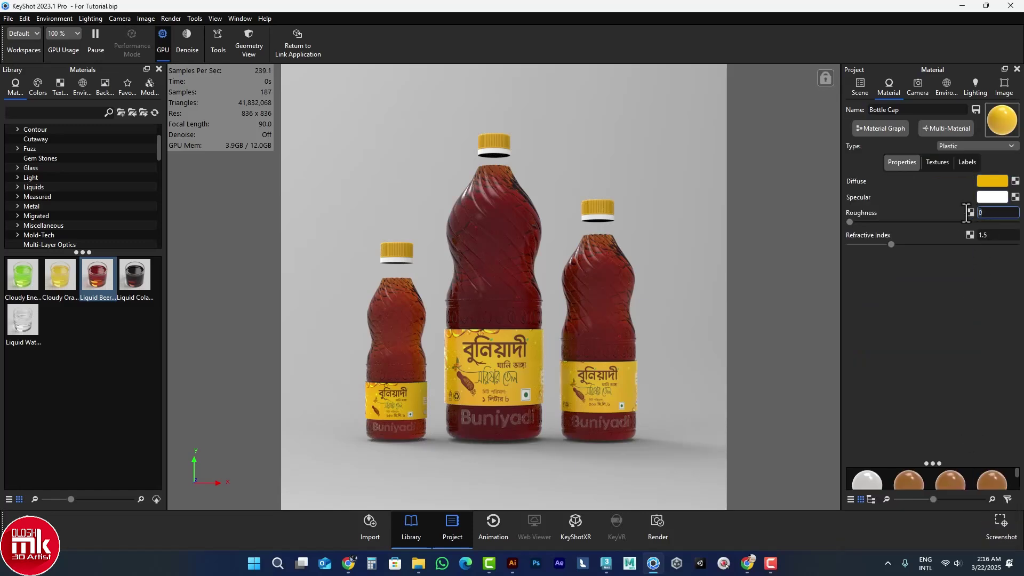
type(".05")
key("Return")
type(".1")
key("Return")
- Try the Paint type on the bottle neck material, set it back to Plastic, and set its roughness to 0.1
double_click(587, 218)
left_click(940, 147)
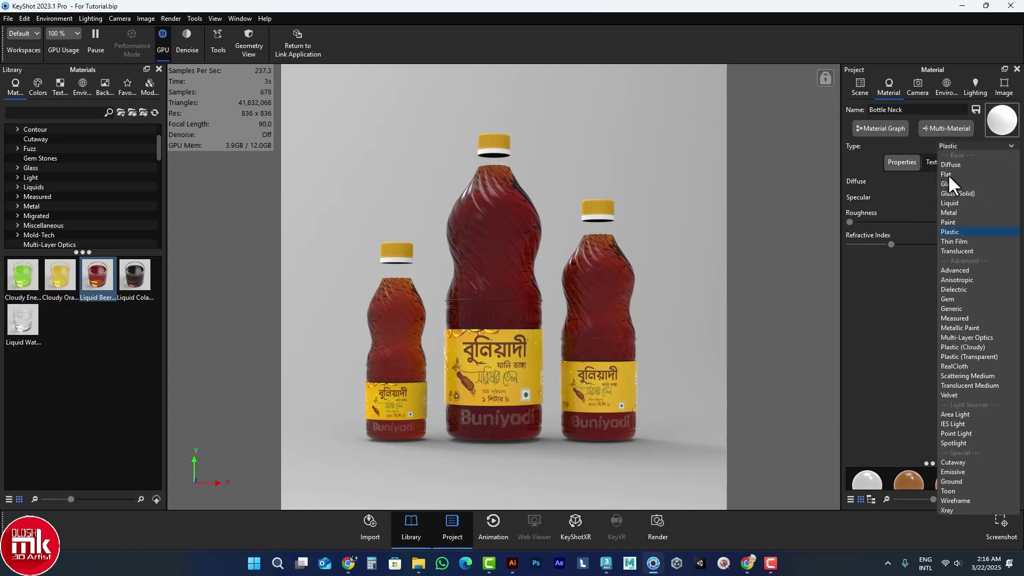
left_click(947, 222)
left_click(966, 147)
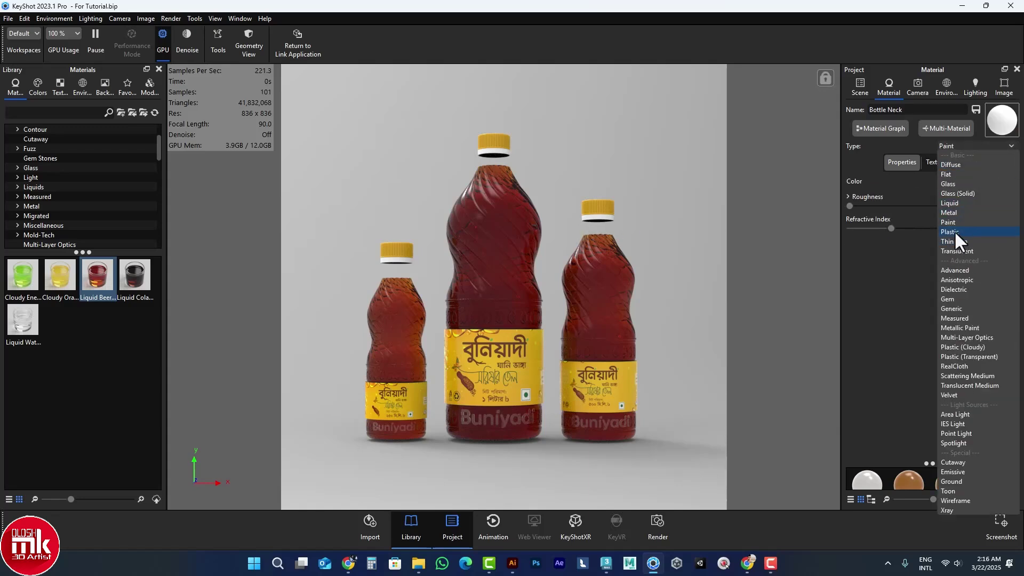
left_click(955, 232)
left_click(984, 213)
type("0.")
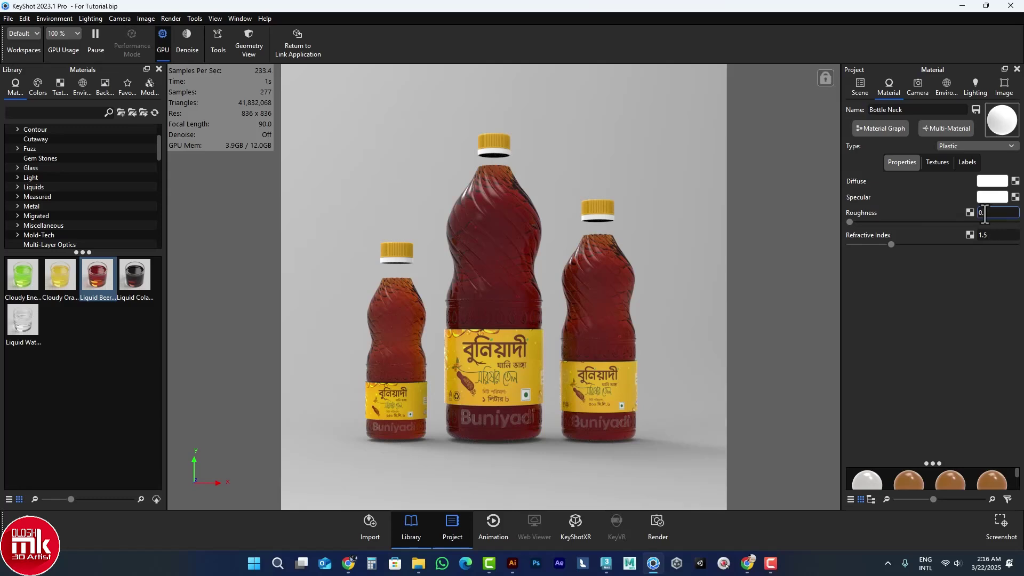
type("1")
key("Return")
- Show all hidden parts of the bottles again
right_click(628, 140)
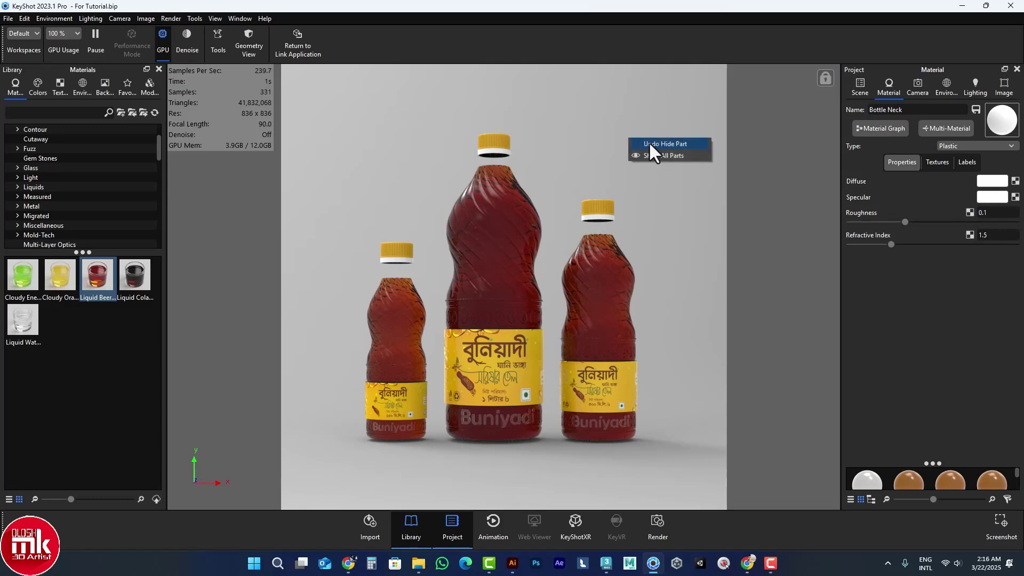
right_click(603, 113)
right_click(604, 112)
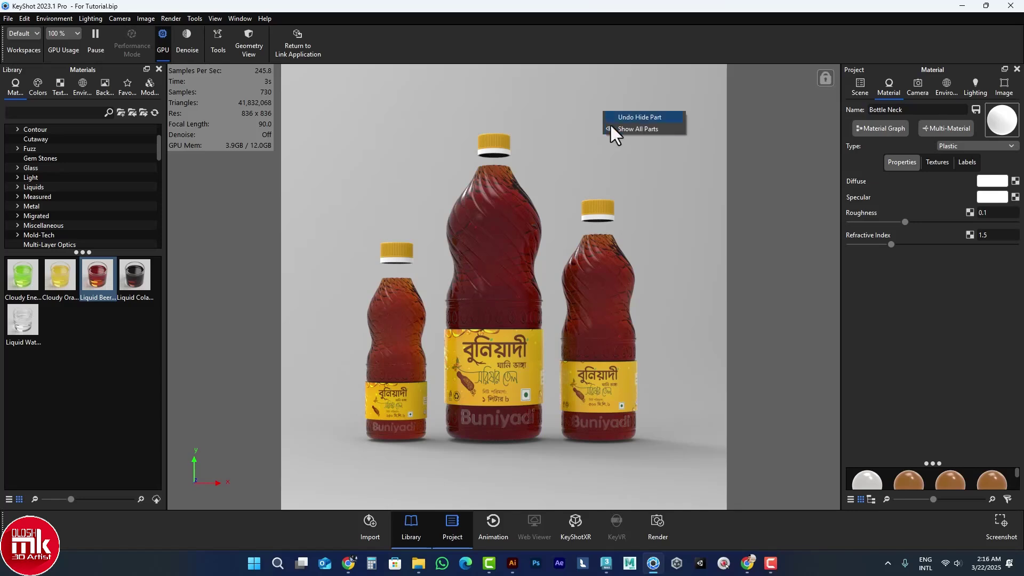
left_click(617, 130)
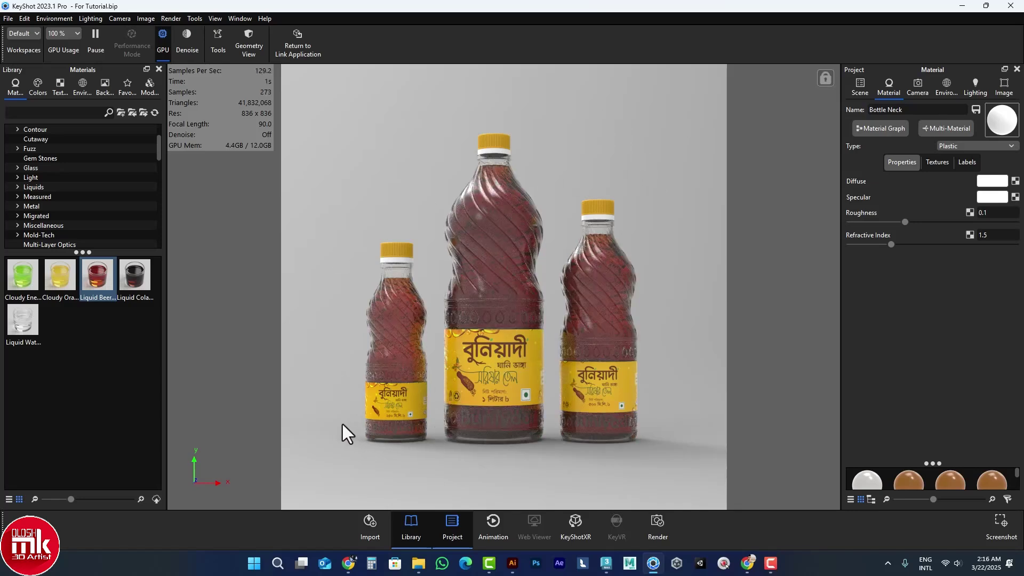
- Apply the 180ml White Bottle environment from the library and rotate it to about 218.5°
left_click(85, 86)
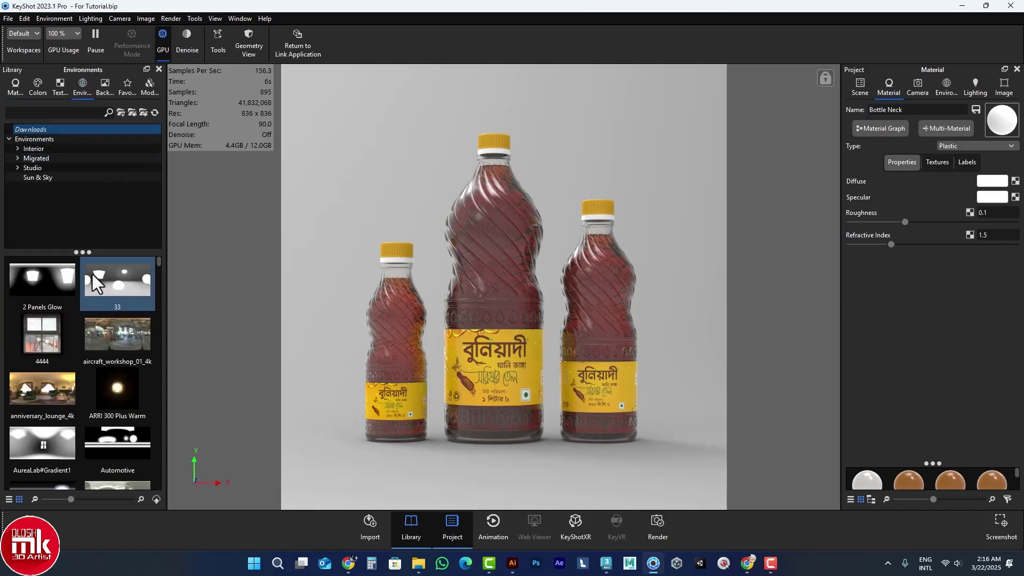
left_click(47, 140)
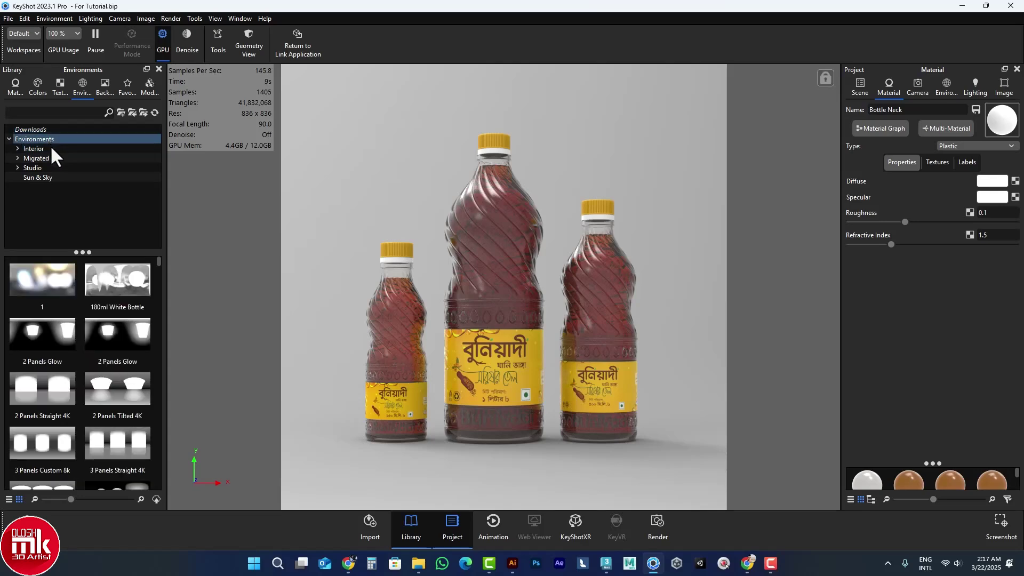
double_click(110, 284)
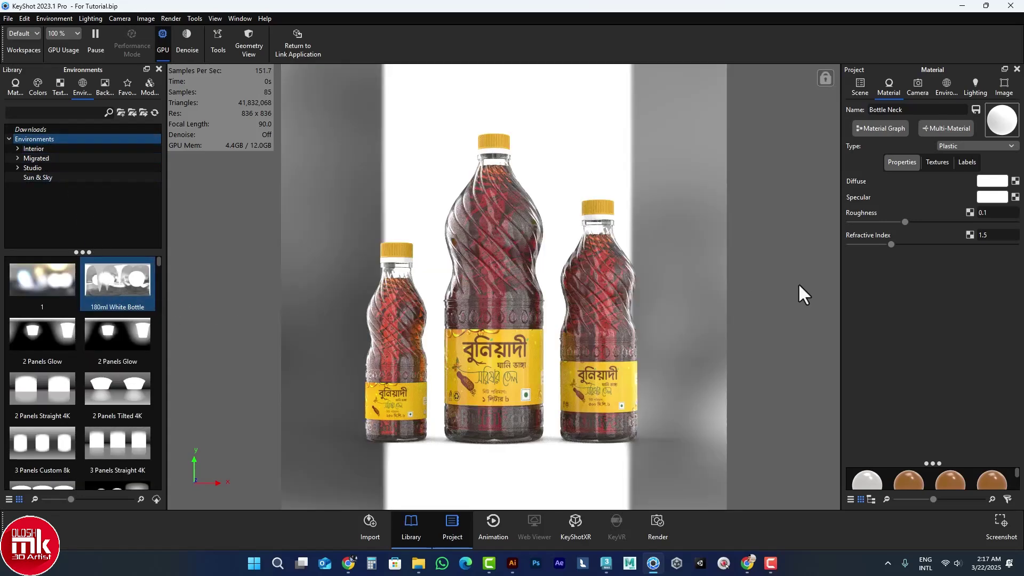
left_click(945, 87)
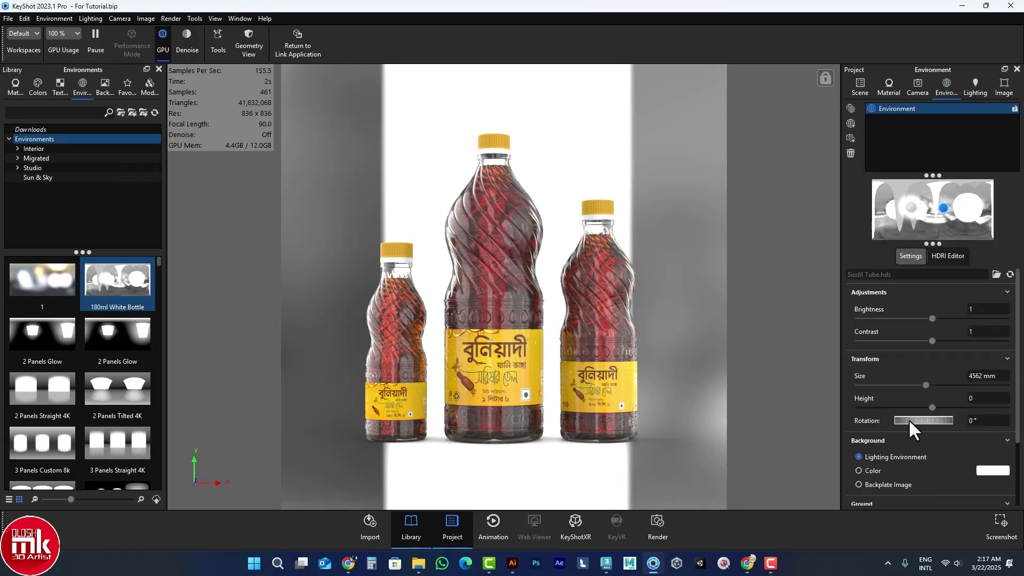
left_click_drag(908, 418, 1022, 424)
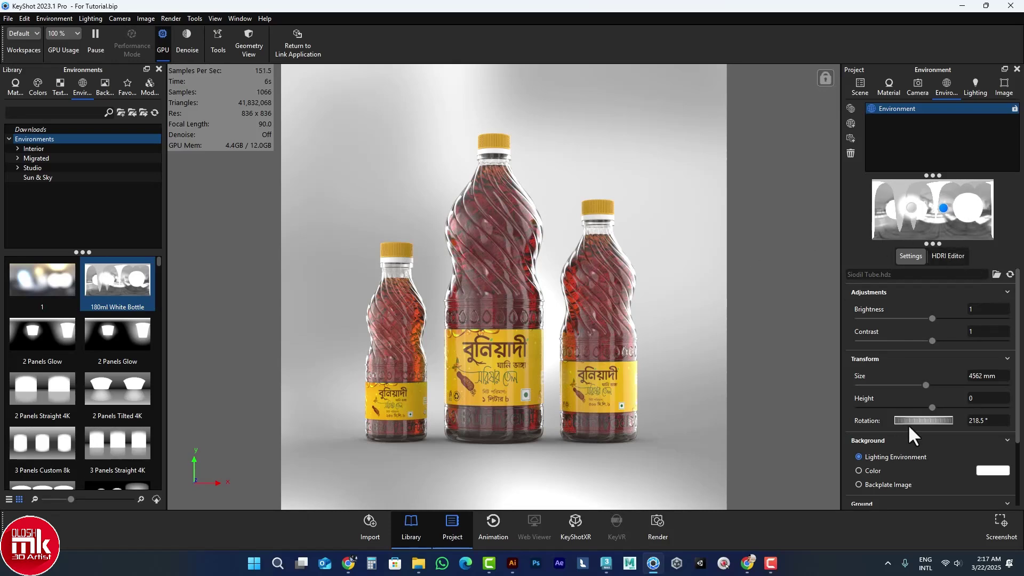
scroll(908, 424, "down", 3)
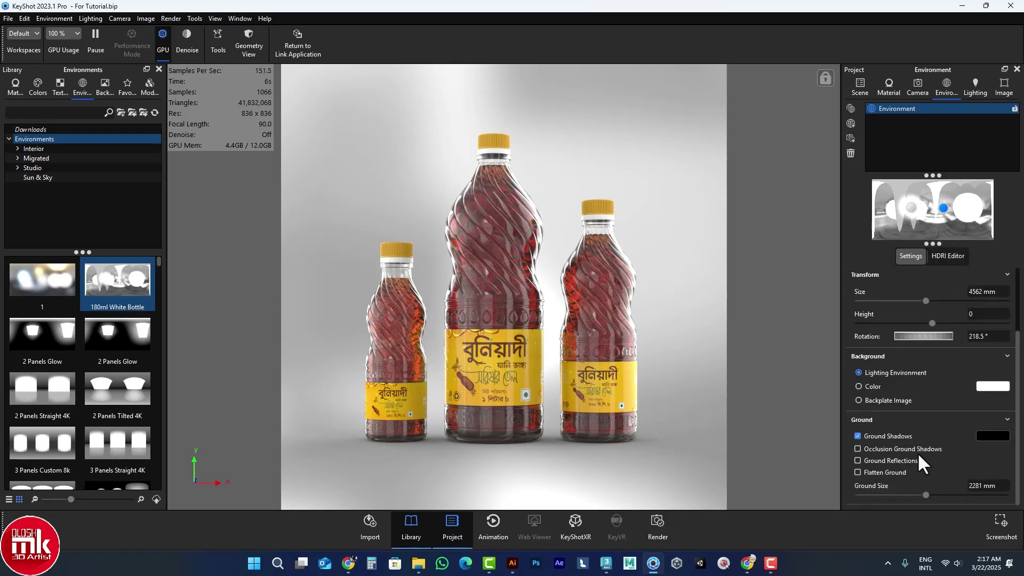
- Compare the Basic and Product lighting presets and keep Product
left_click(889, 83)
left_click(978, 84)
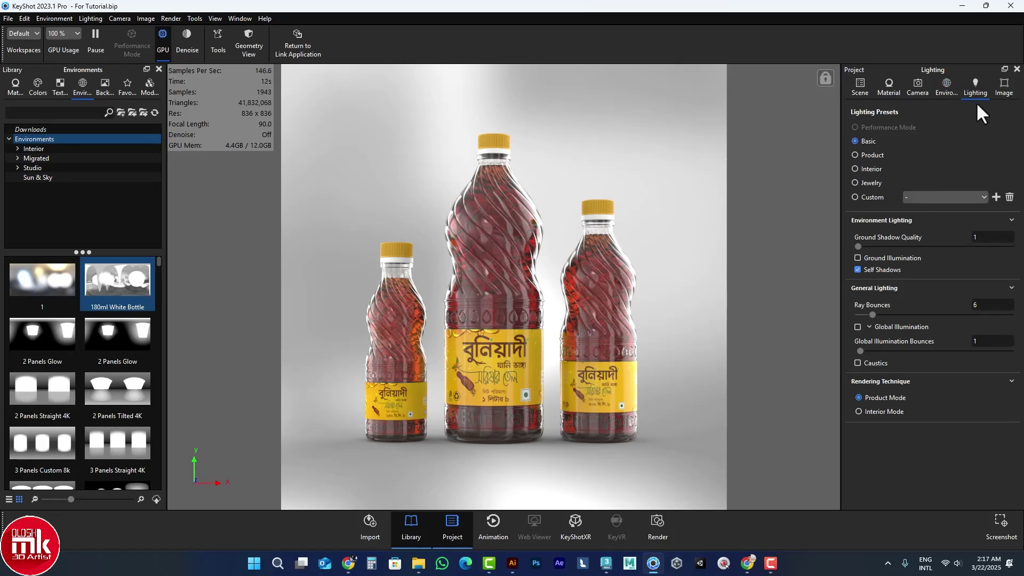
left_click(870, 154)
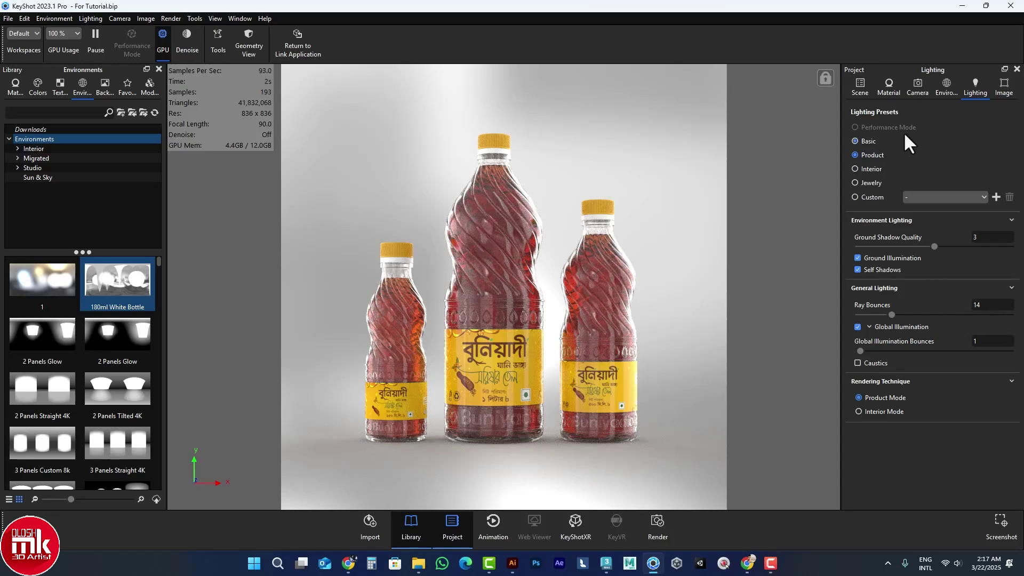
left_click(856, 140)
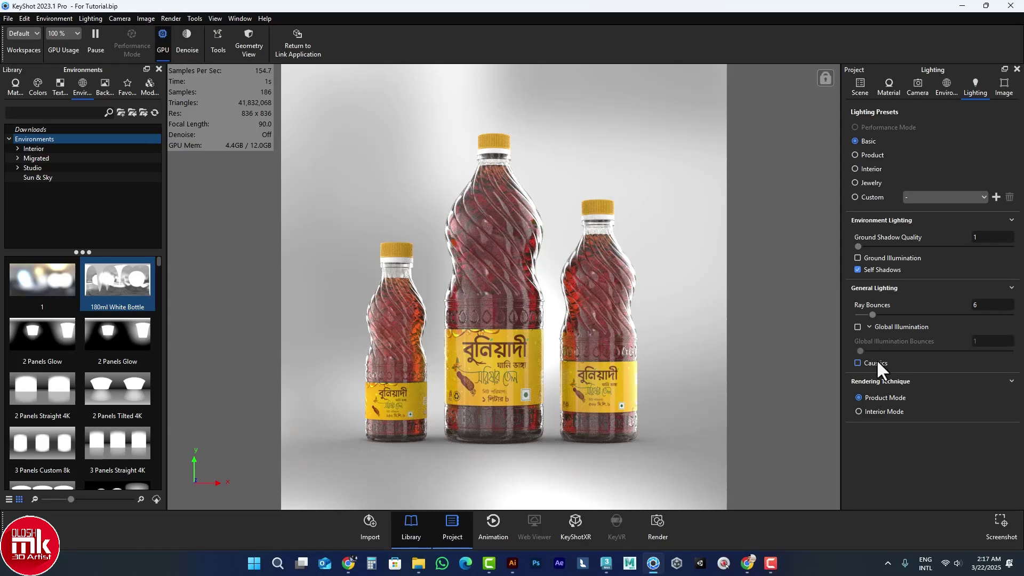
left_click(857, 156)
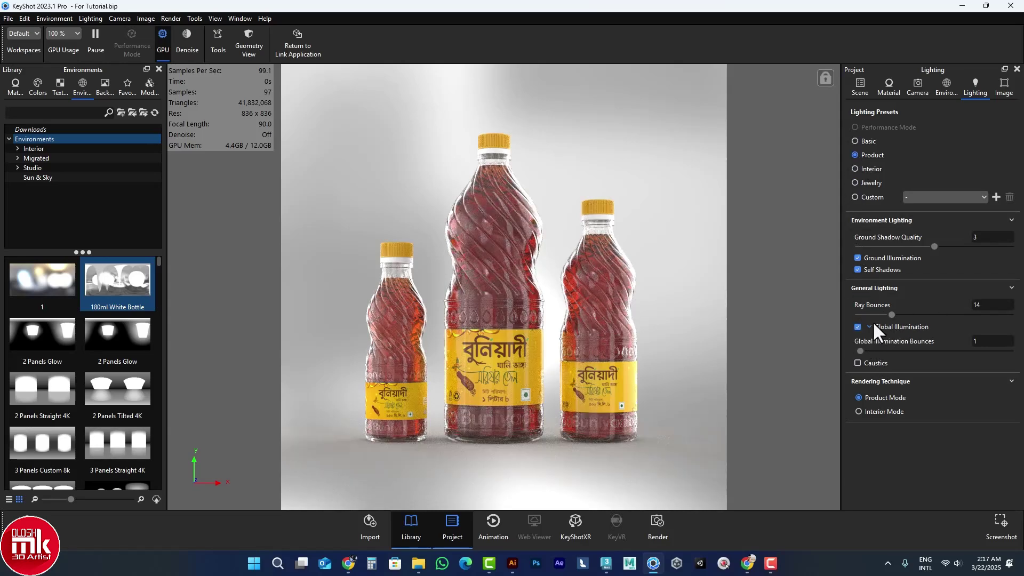
- Set the ray bounces to 42 and the global illumination bounces to 3
double_click(984, 305)
type("42")
key("Tab")
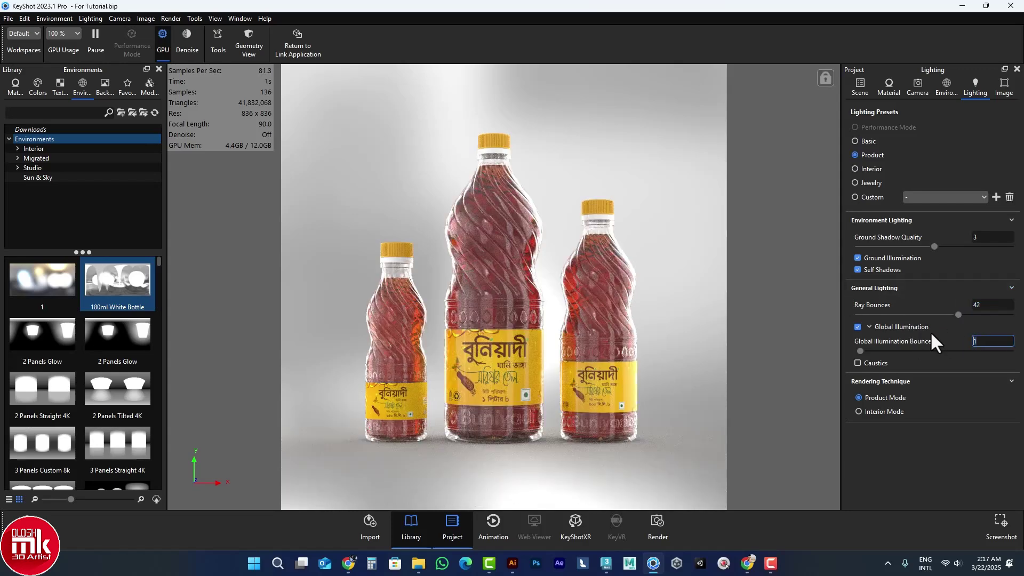
type("3")
key("Return")
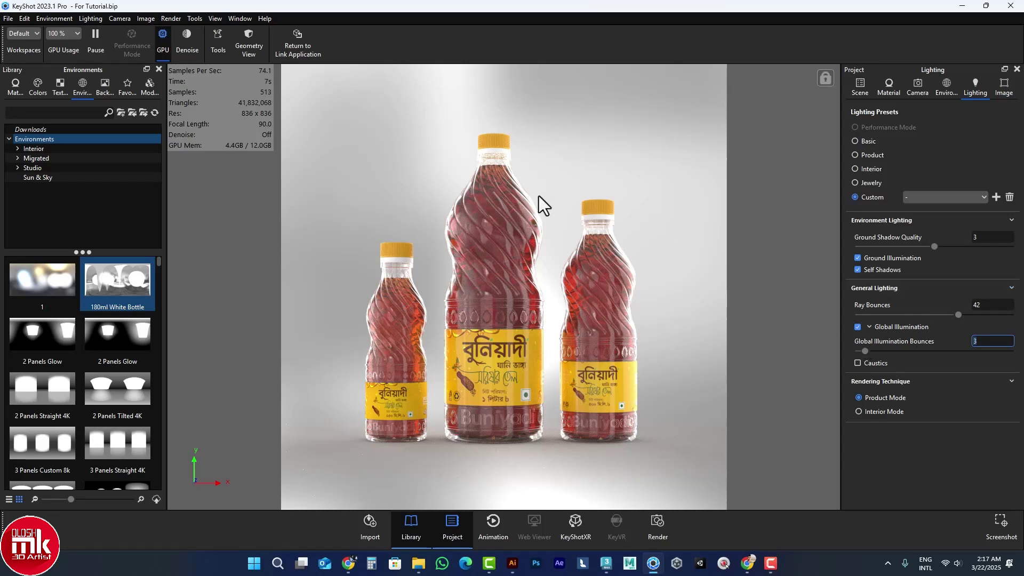
- Set the ambient color of the large bottle's PET material to black, hex 000000
double_click(498, 161)
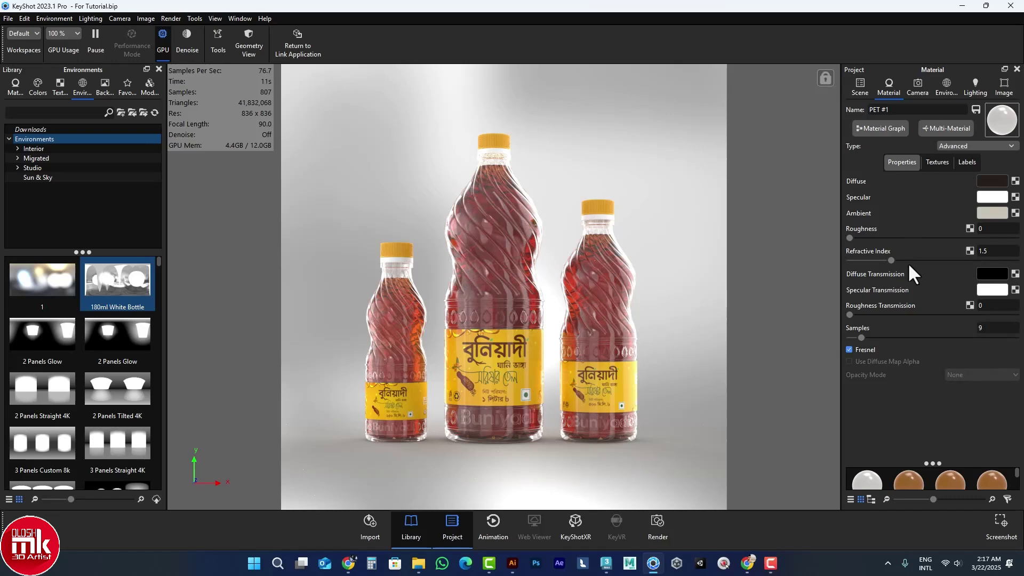
left_click(991, 213)
left_click_drag(872, 247, 872, 279)
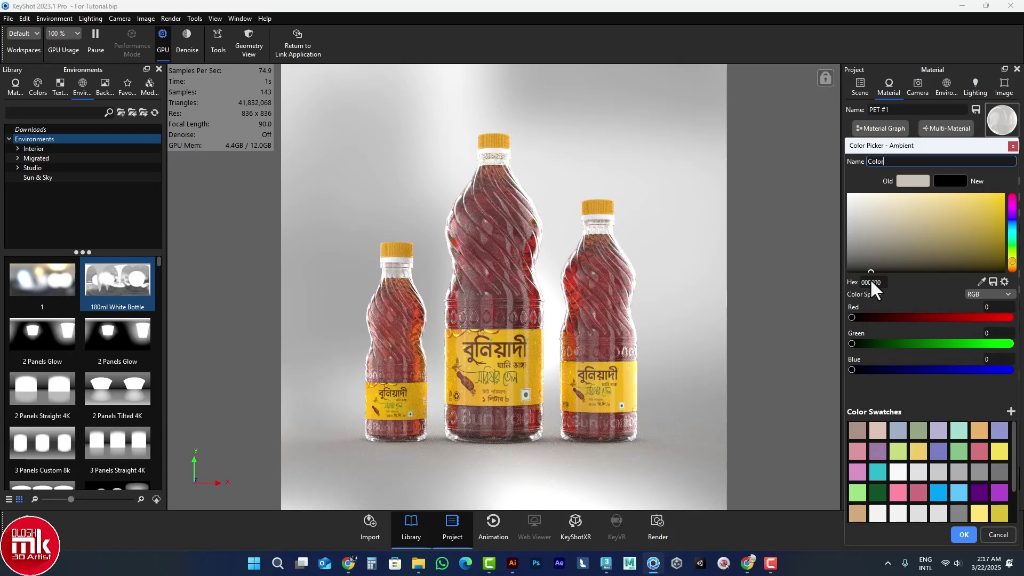
left_click(956, 529)
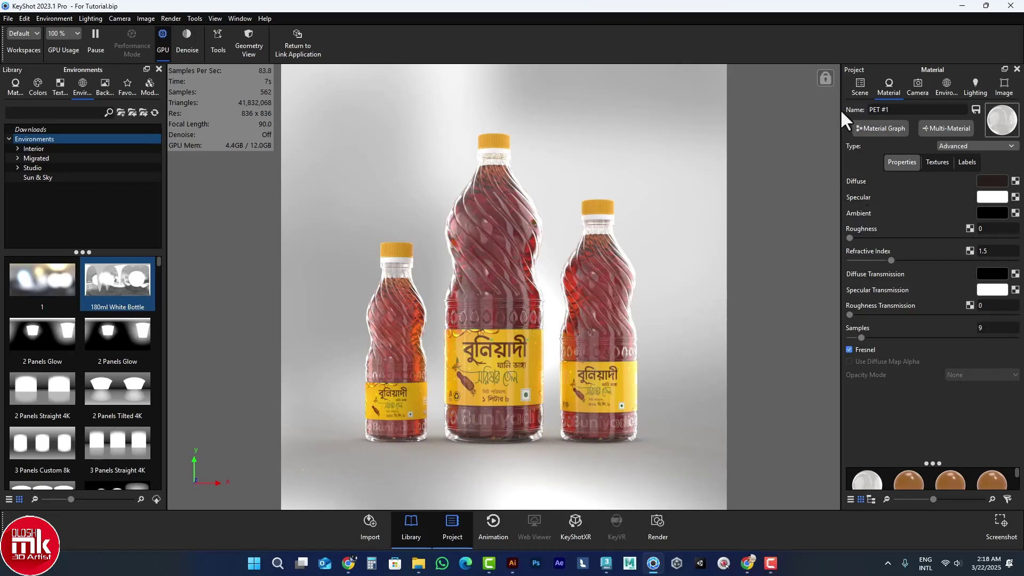
- Rotate the lighting environment to about 229.5°
left_click(945, 87)
left_click_drag(913, 337, 924, 337)
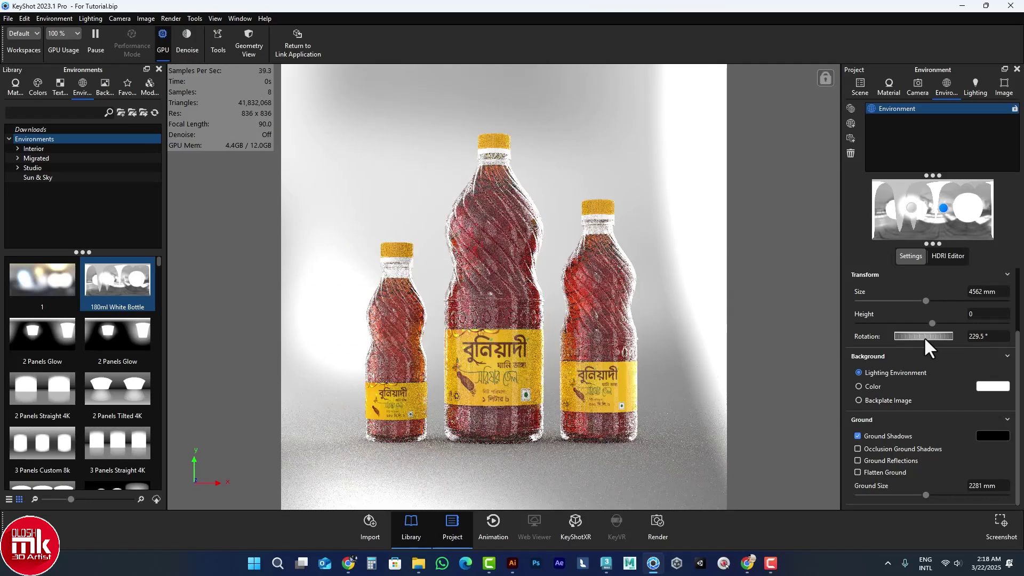
- Change the 500 ml bottle's liquid color to the tan swatch, hex D3B48A
left_click(888, 85)
scroll(907, 475, "down", 1)
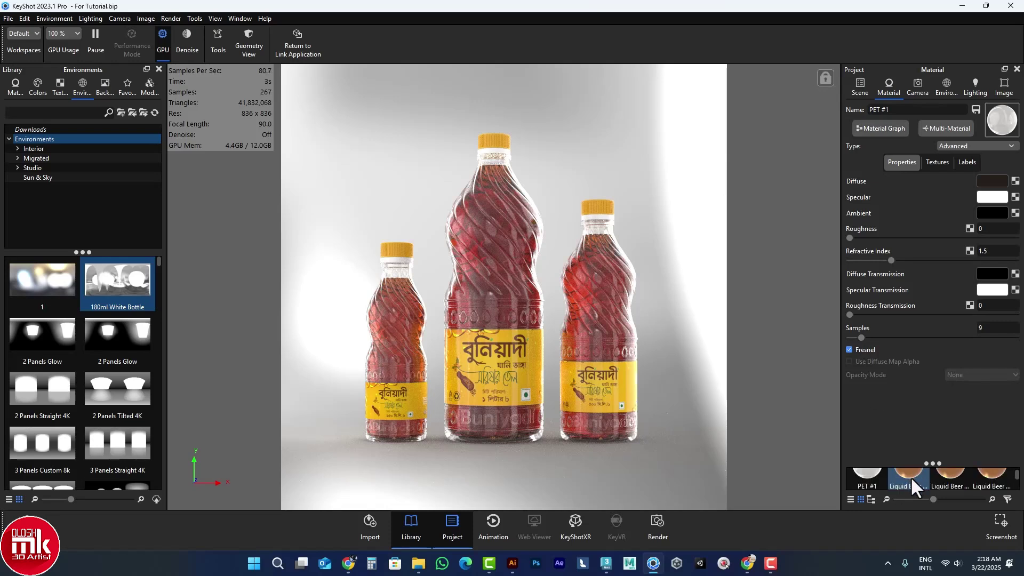
left_click(911, 476)
left_click(995, 184)
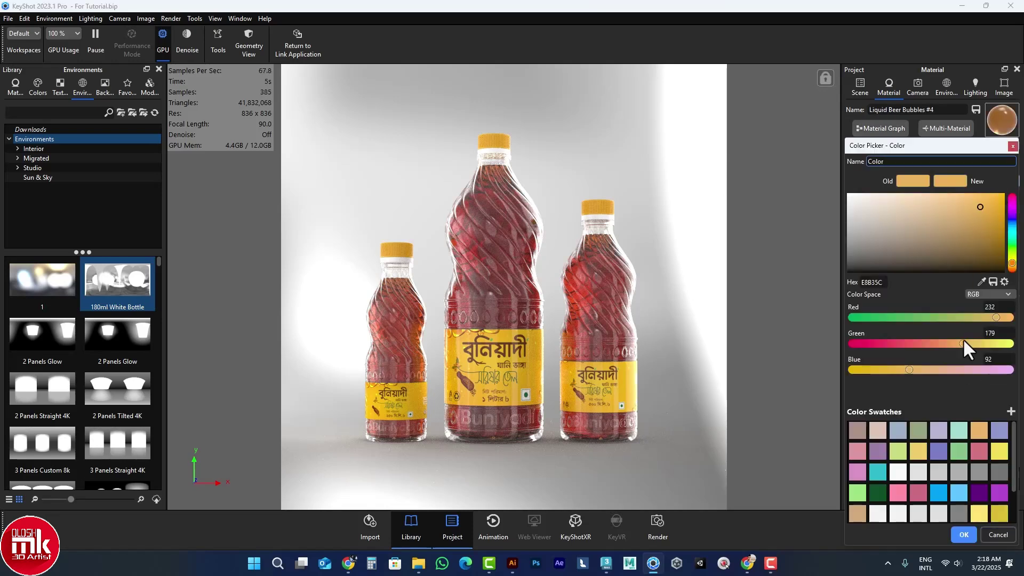
scroll(946, 435, "down", 2)
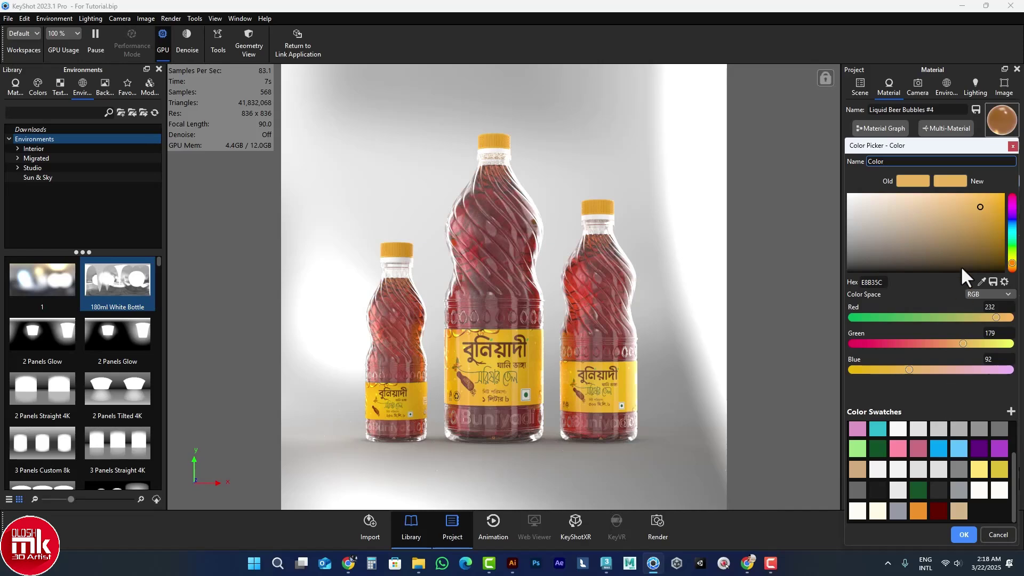
left_click(963, 513)
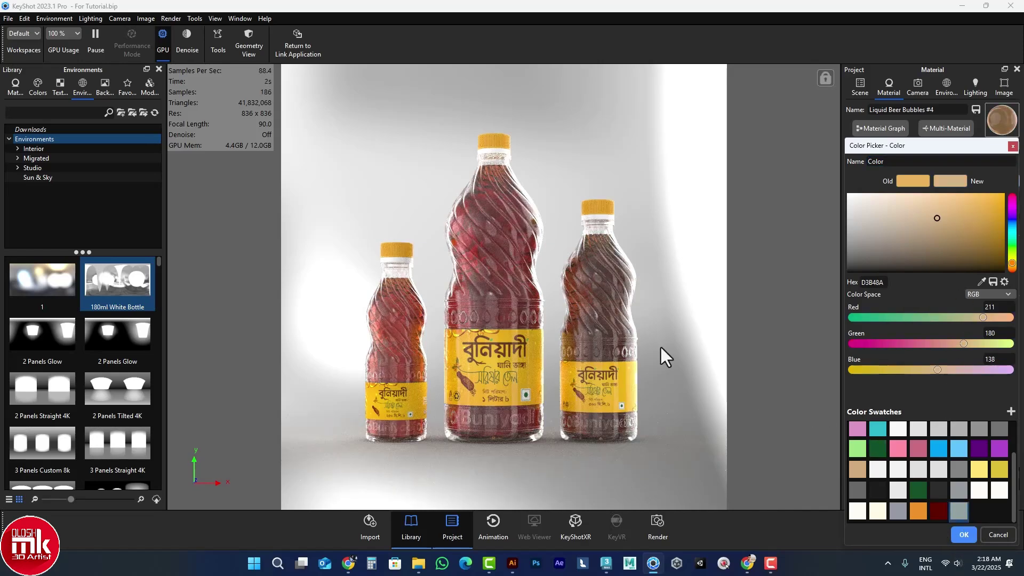
left_click(963, 534)
- Change the 250 ml bottle's liquid color to the saved tan swatch, hex D3B48A
left_click(951, 479)
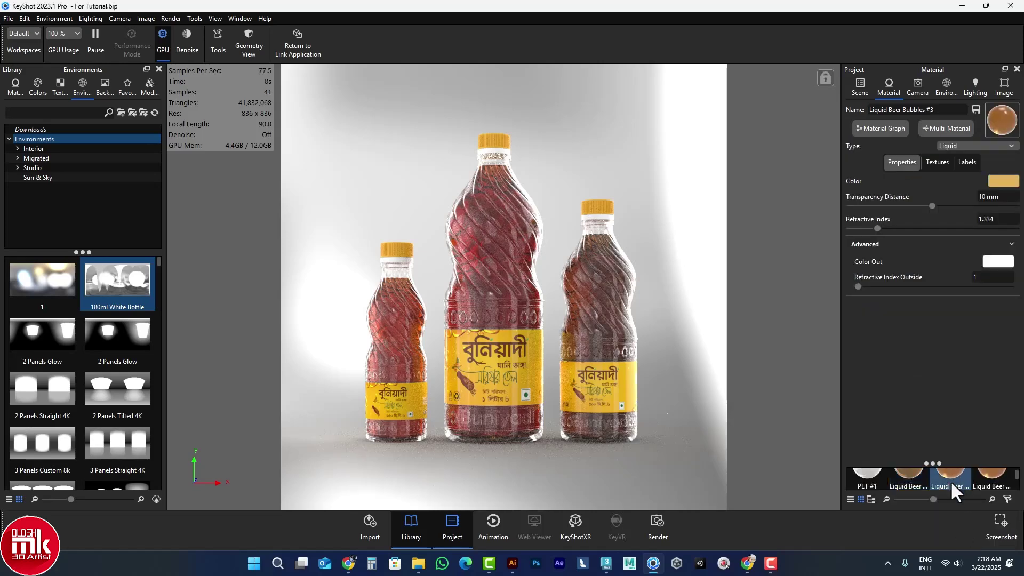
left_click(1003, 182)
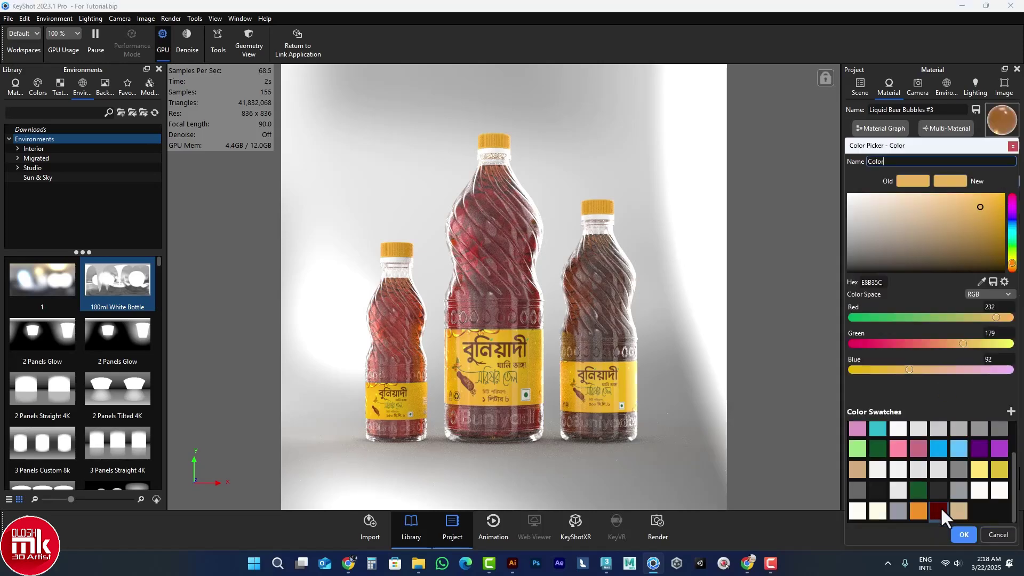
left_click(959, 510)
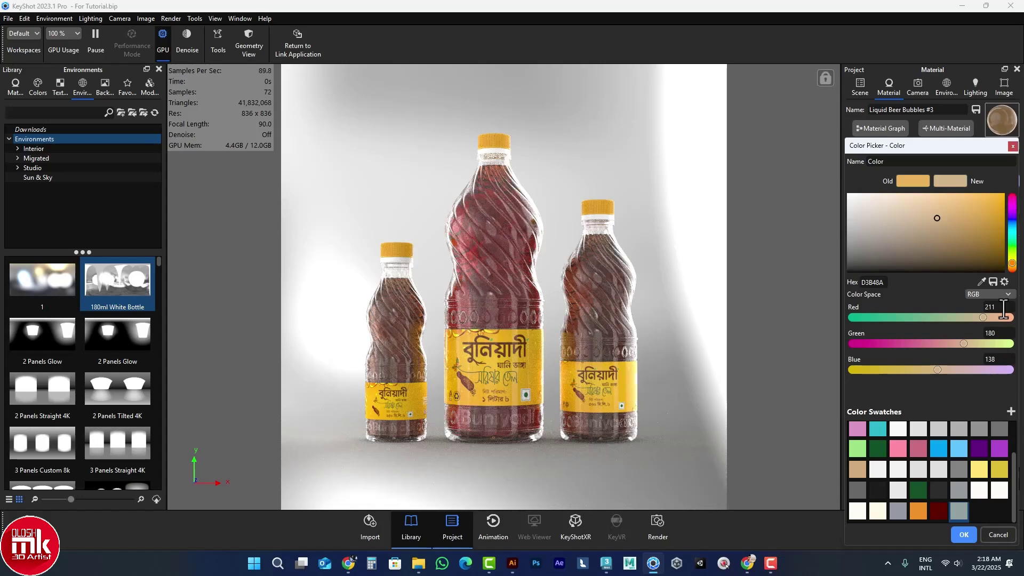
left_click(875, 282)
left_click(965, 535)
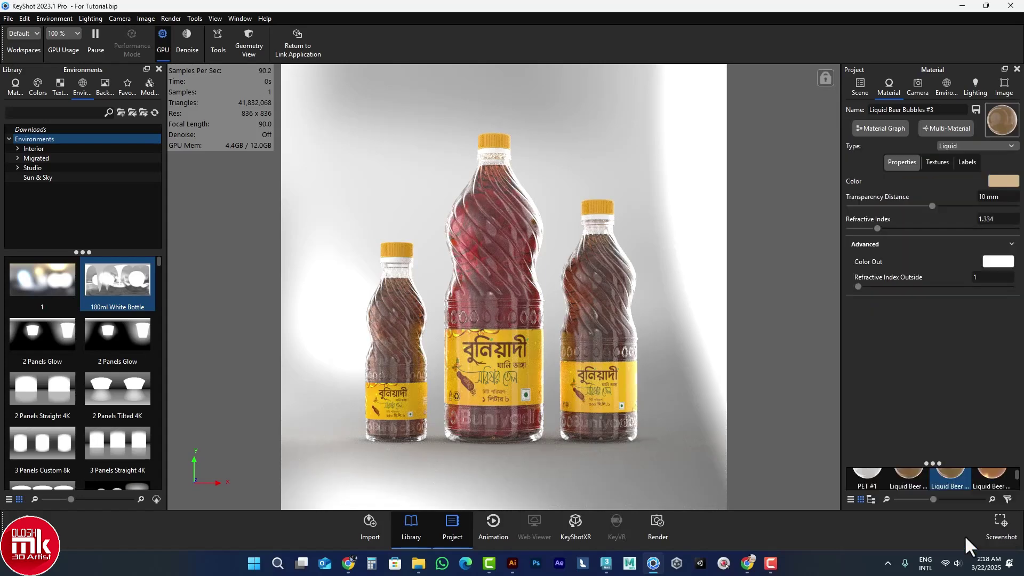
- Change the 1 litre bottle's liquid color to the saved tan swatch, hex D3B48A
left_click(983, 482)
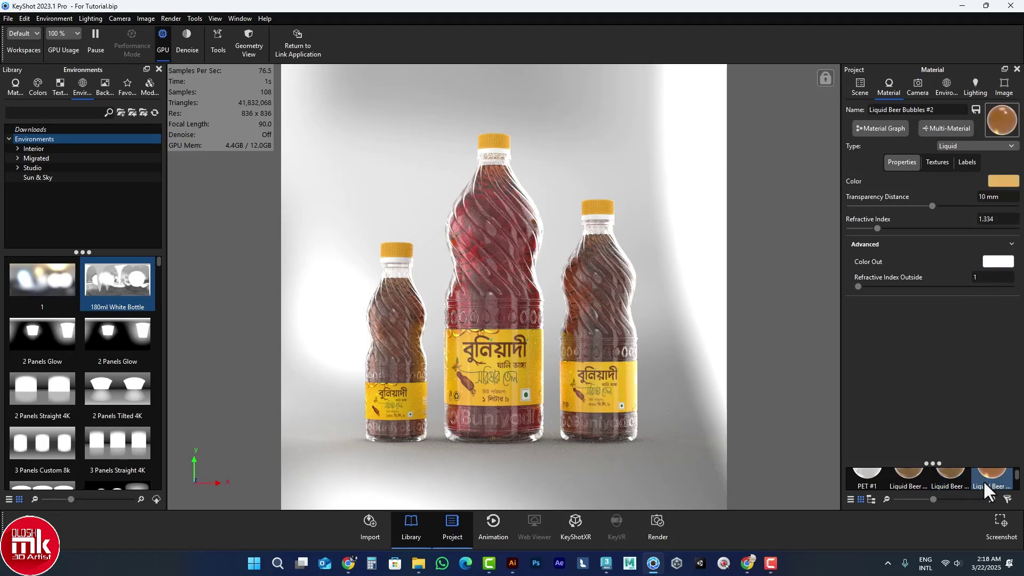
left_click(1009, 183)
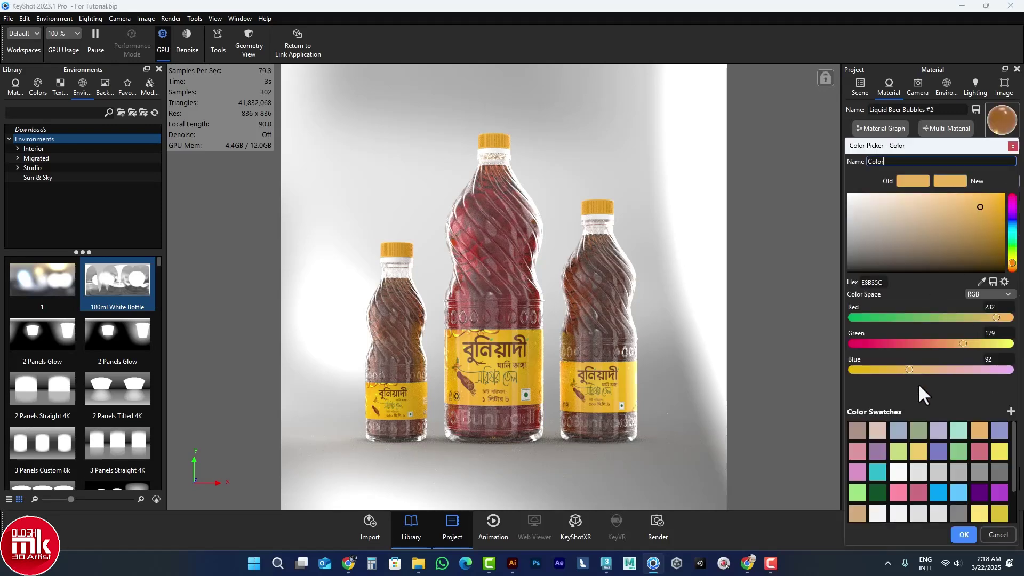
scroll(955, 505, "down", 2)
left_click(960, 509)
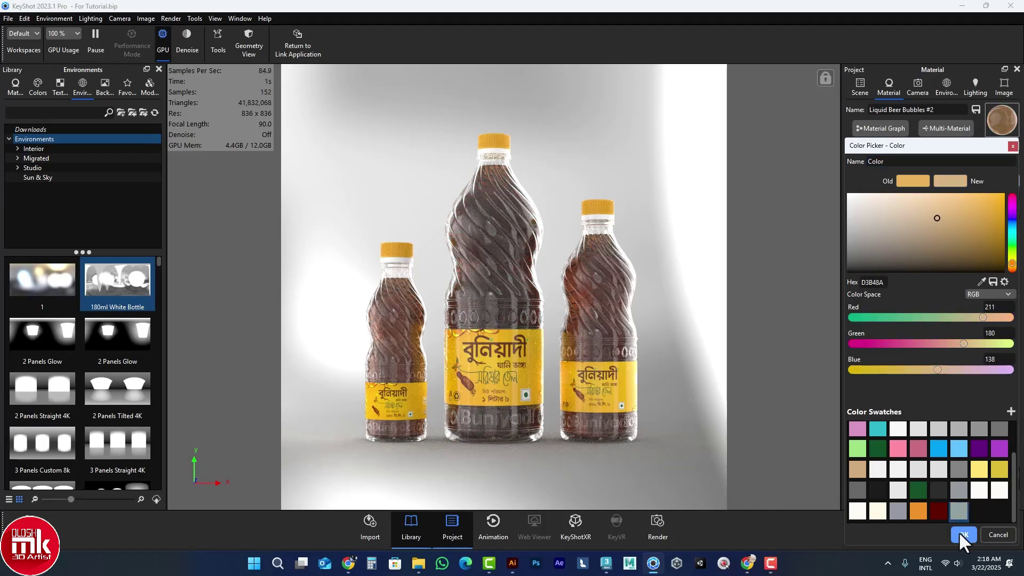
left_click(959, 533)
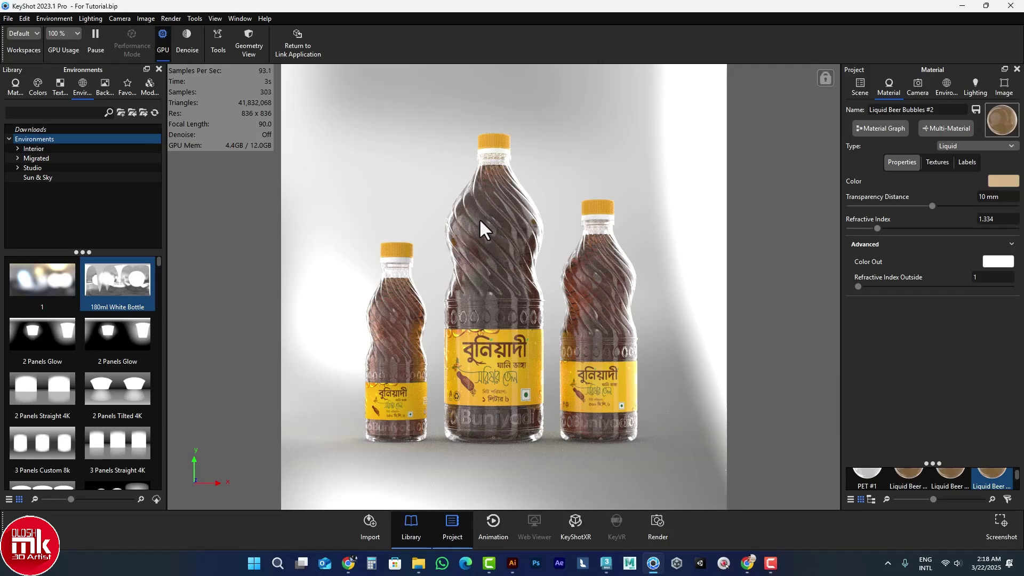
- Lighten the 1 litre bottle's liquid color to hex E2C49F, hiding the PET shell while adjusting and restoring it
key("ctrl+h")
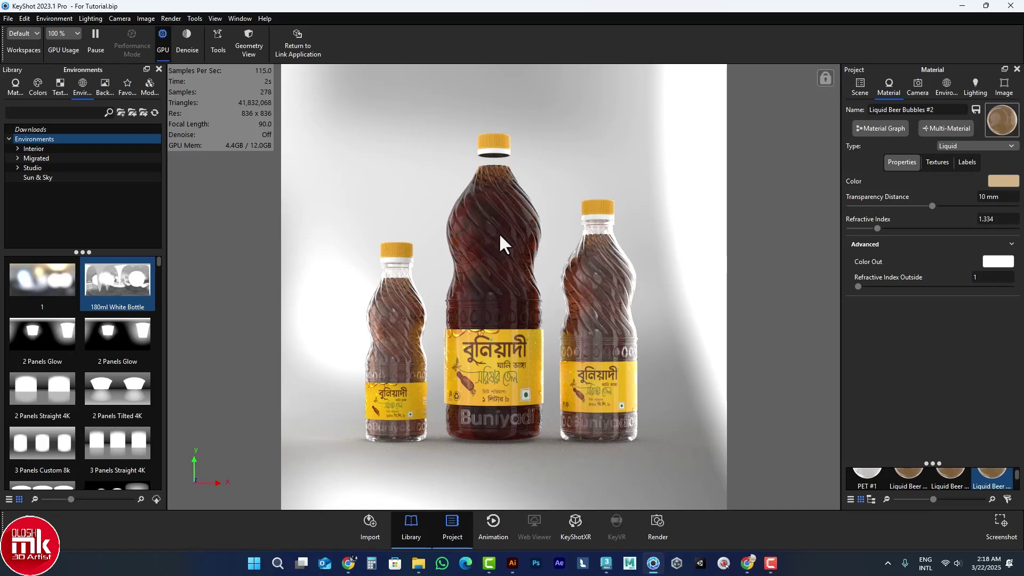
left_click(1004, 181)
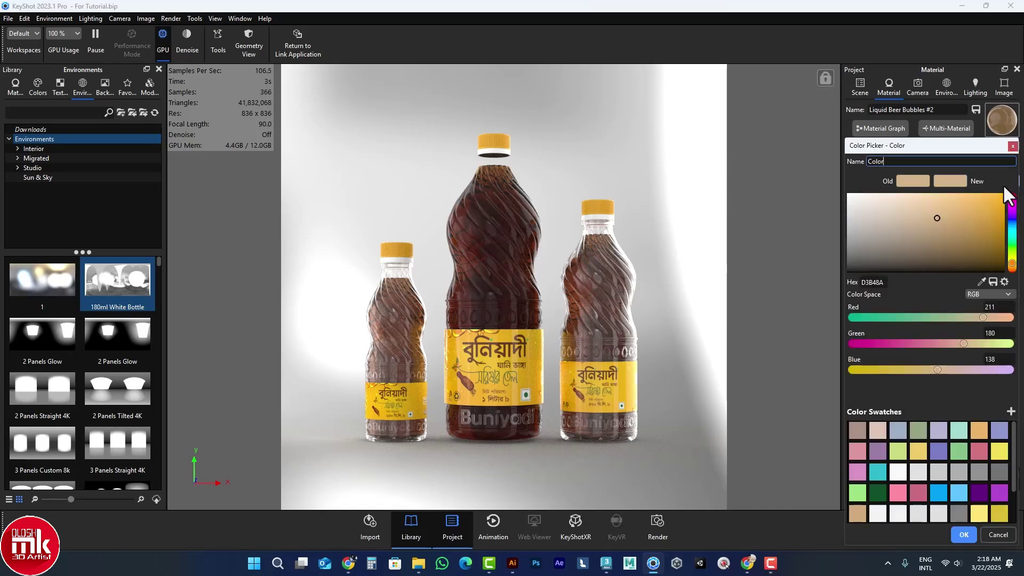
left_click(928, 216)
left_click(927, 212)
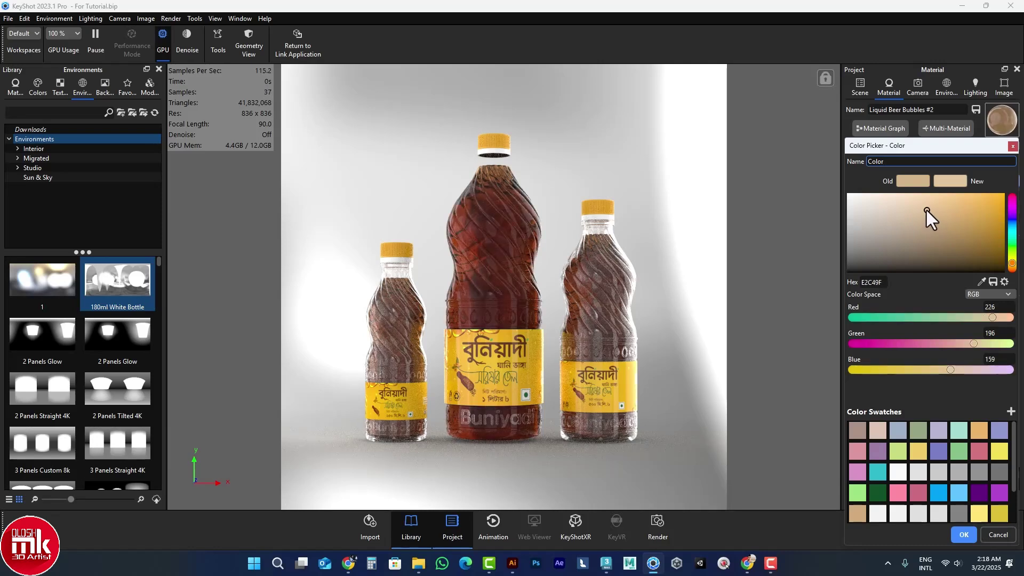
right_click(689, 303)
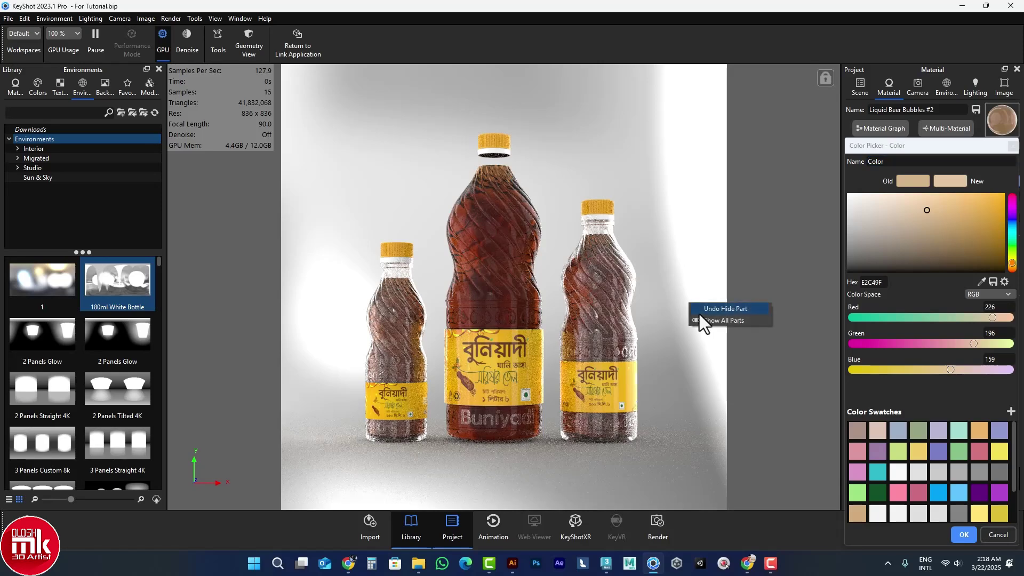
left_click(699, 315)
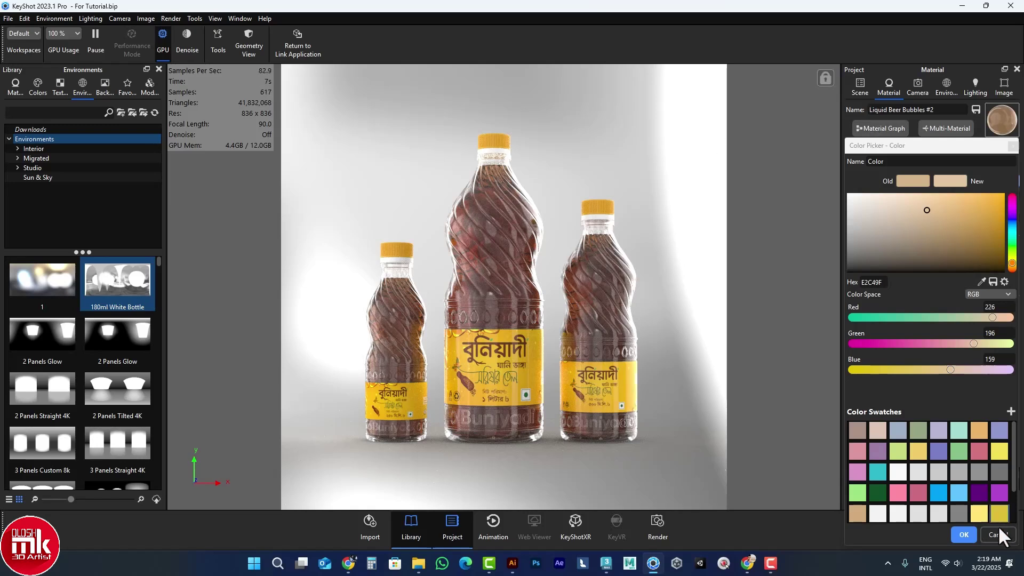
left_click(964, 535)
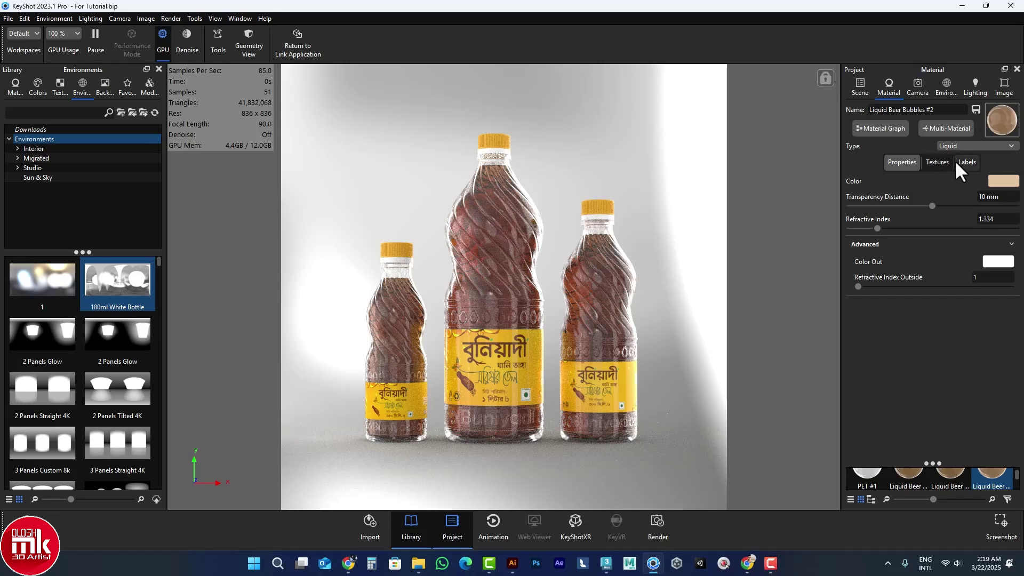
- Set the blur of the environment's HDRI background image to 1
left_click(947, 86)
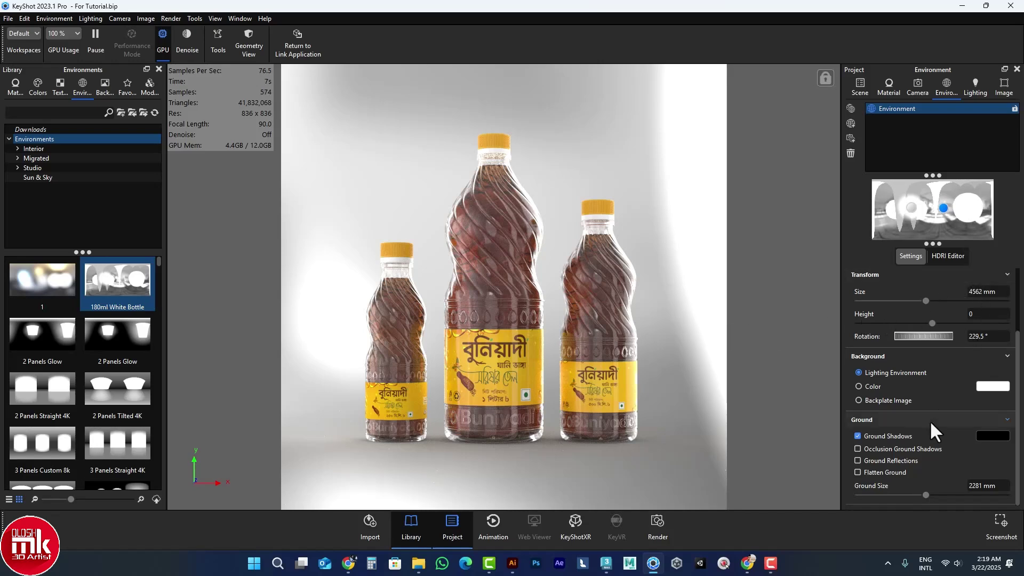
left_click(940, 257)
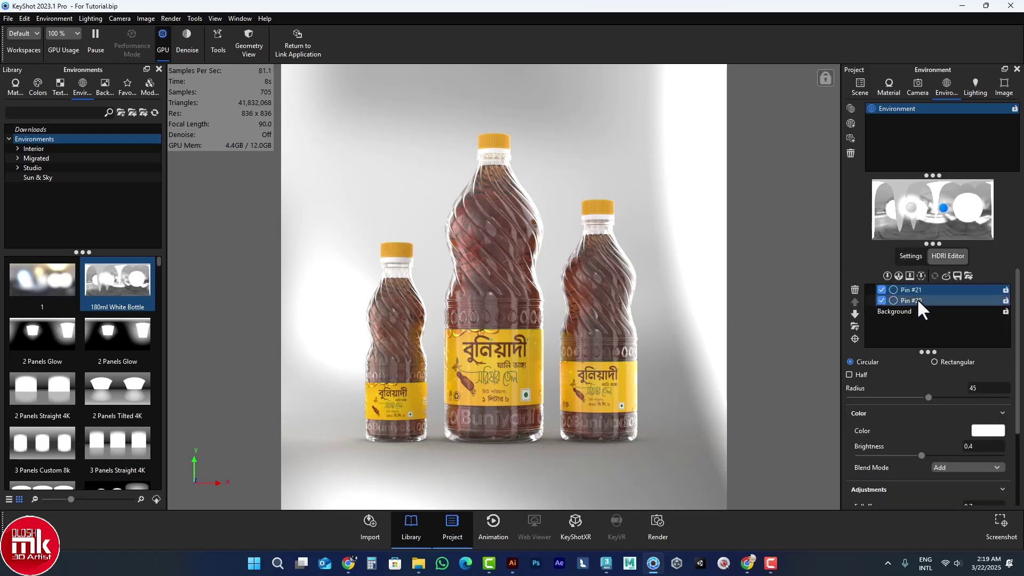
left_click(905, 312)
scroll(933, 429, "down", 3)
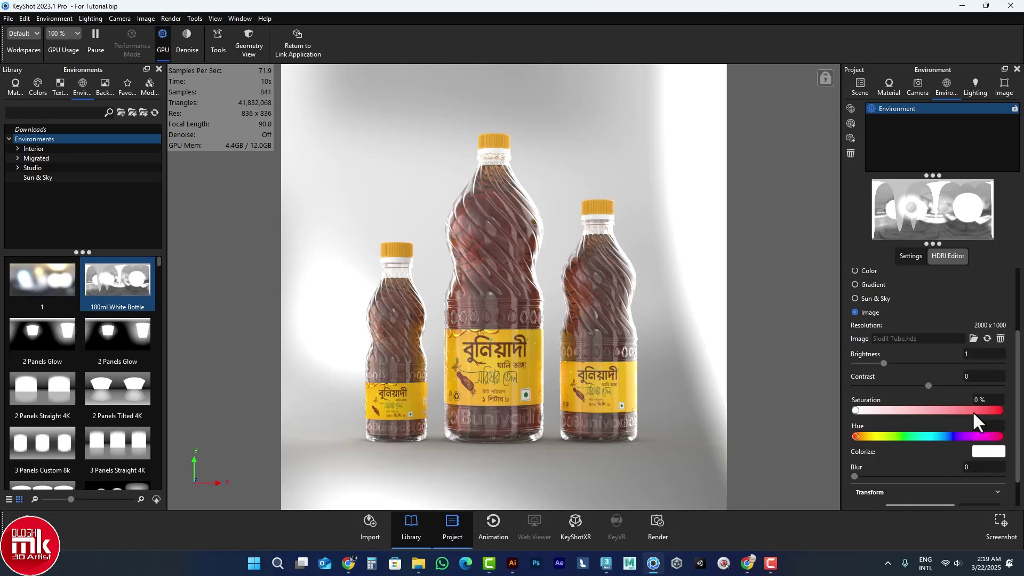
scroll(972, 411, "down", 2)
left_click(982, 431)
type("1")
key("Return")
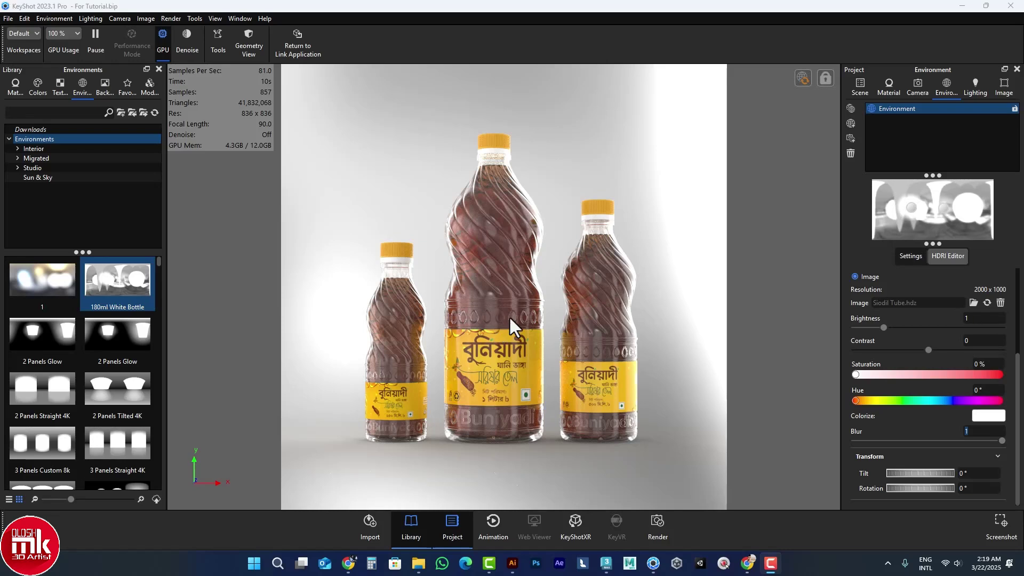
- Add a photographic image style with linear response and a tone curve with shadows at -0.462 and midtones at -0.067
left_click(1006, 90)
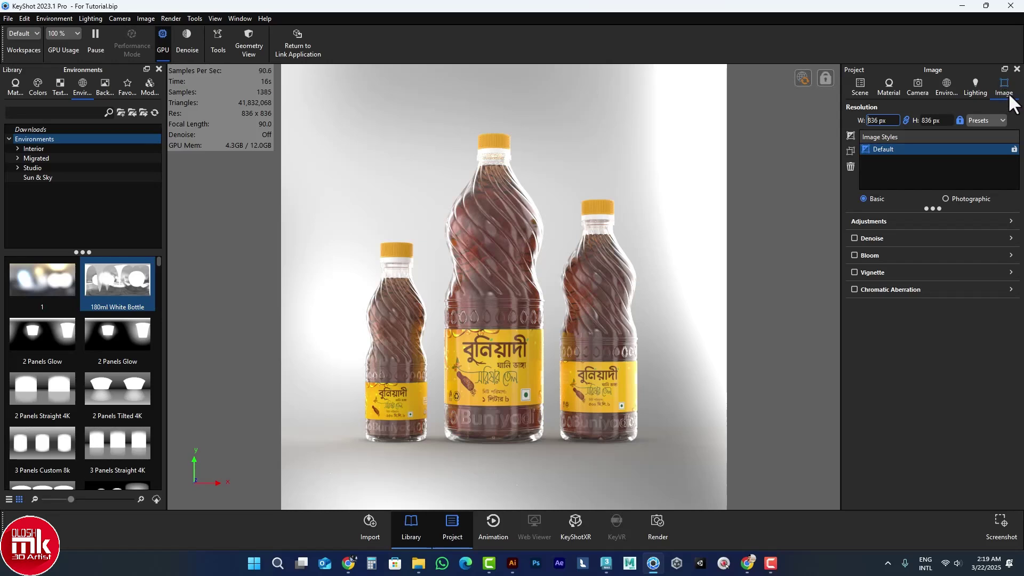
left_click(853, 135)
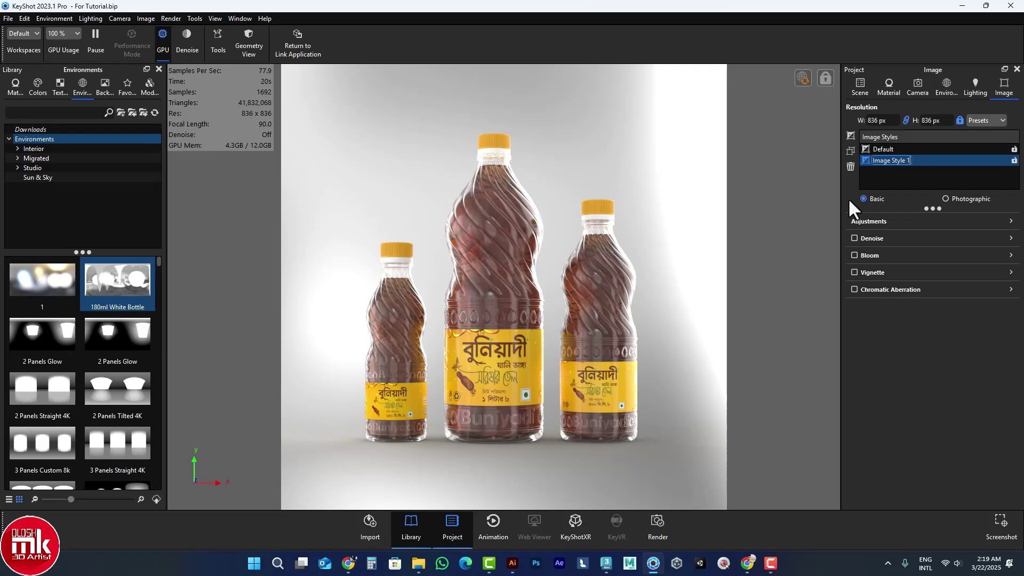
left_click(944, 199)
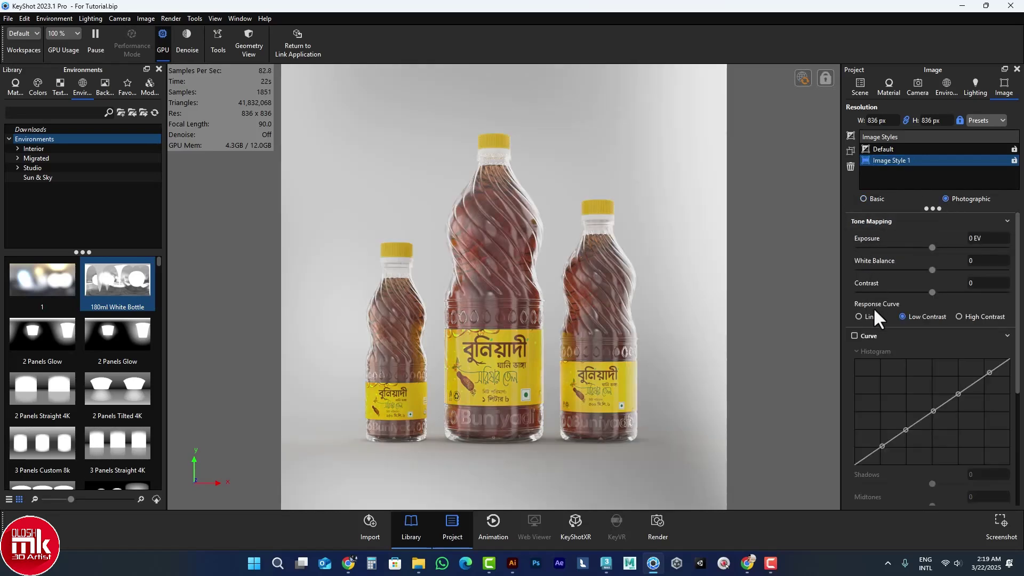
left_click(860, 316)
left_click(855, 336)
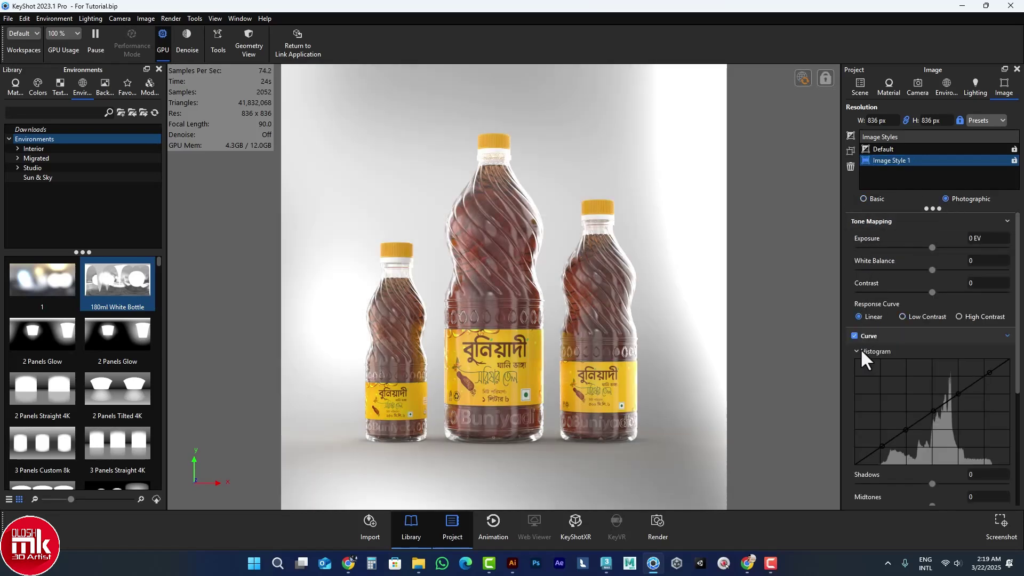
left_click_drag(878, 445, 959, 392)
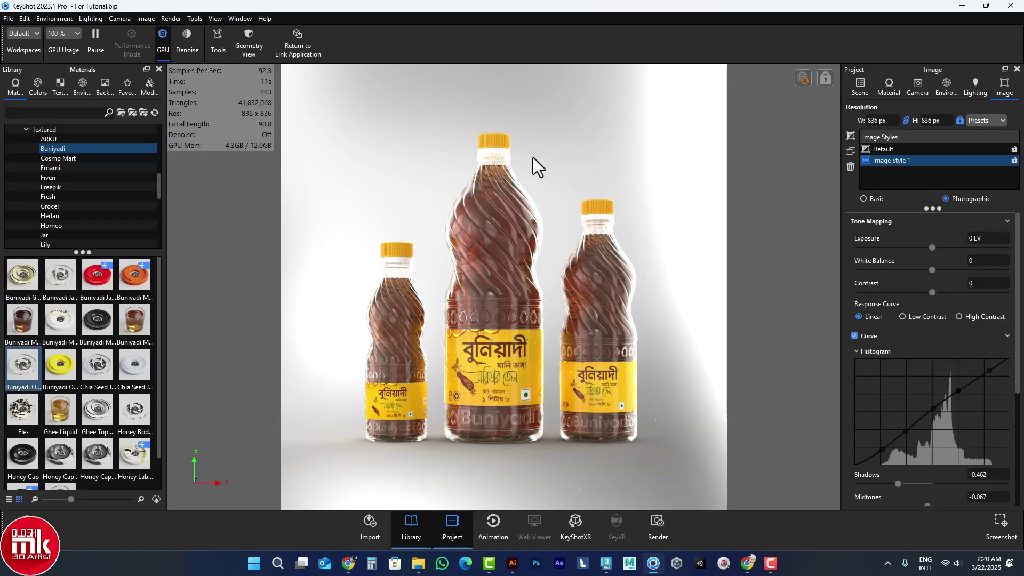
- Set the scene lighting's global illumination bounces to 1
double_click(501, 152)
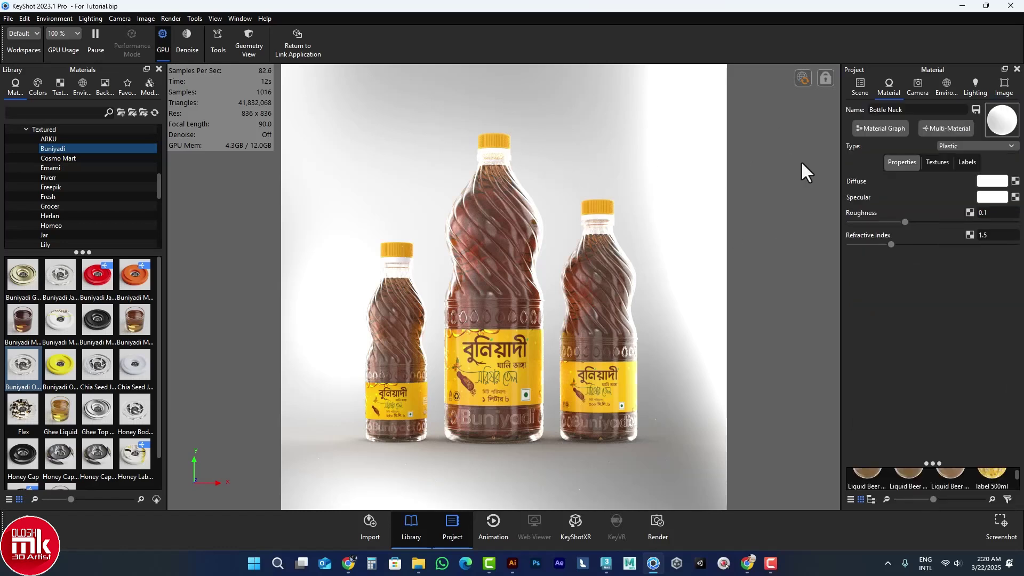
left_click(945, 90)
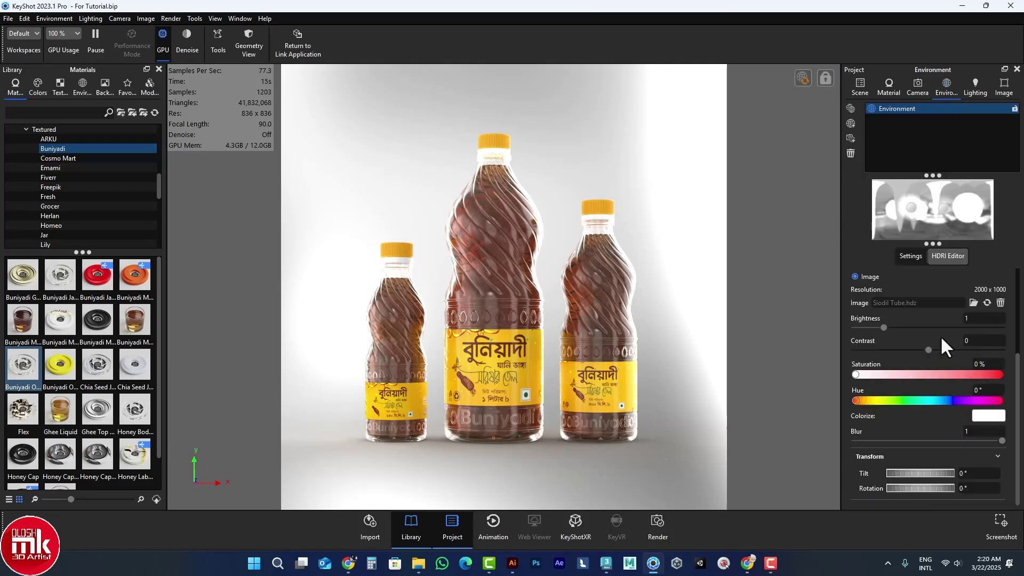
left_click(975, 88)
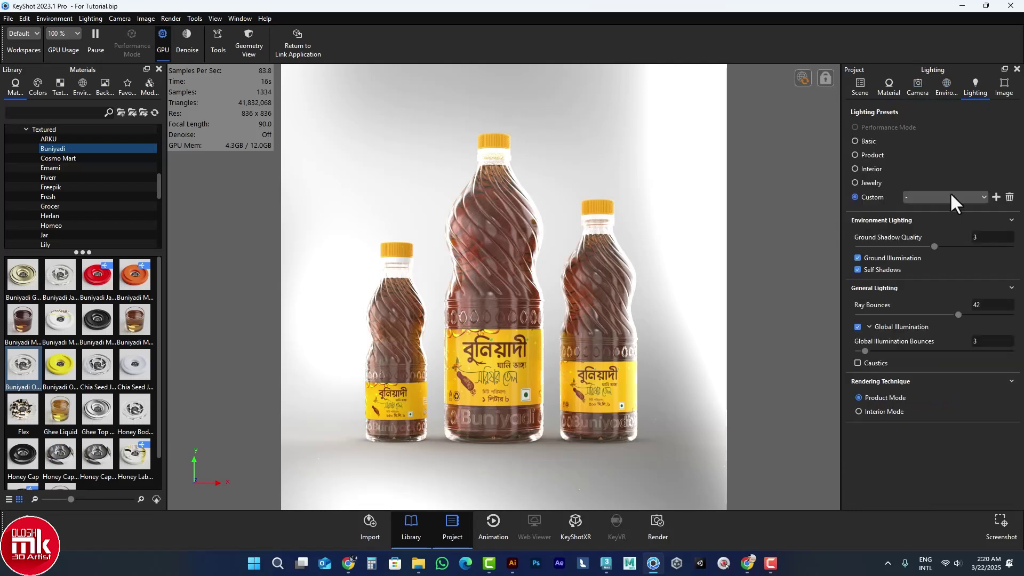
double_click(978, 336)
type("1")
key("Return")
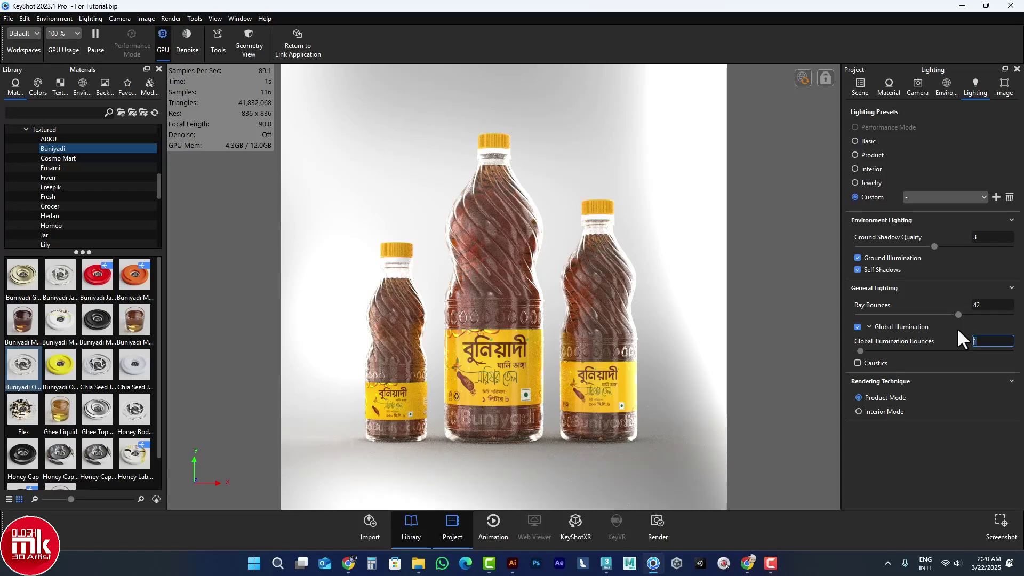
- Try a value of 2 for the global illumination bounces
type("2")
key("Return")
left_click(946, 86)
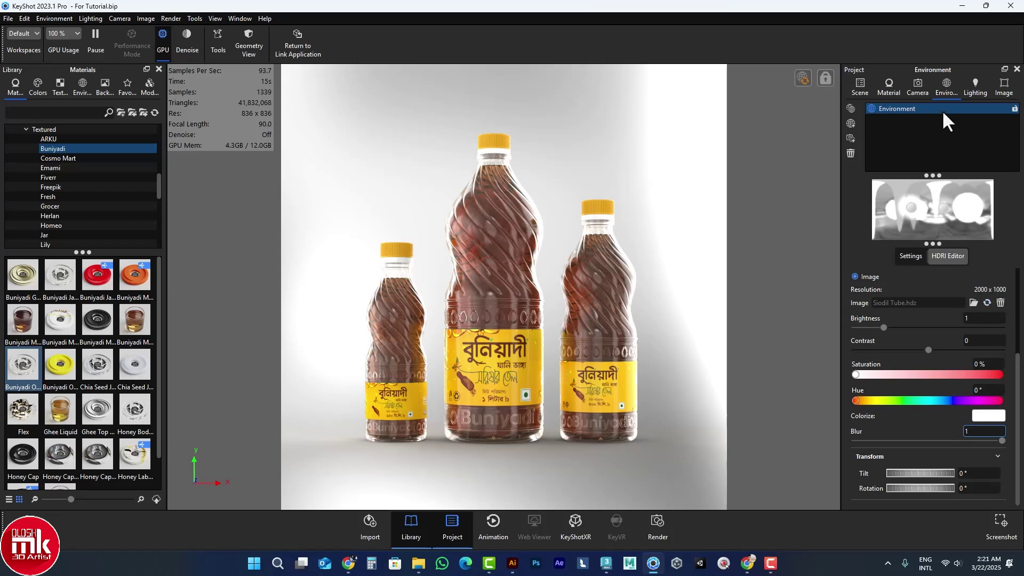
left_click(975, 91)
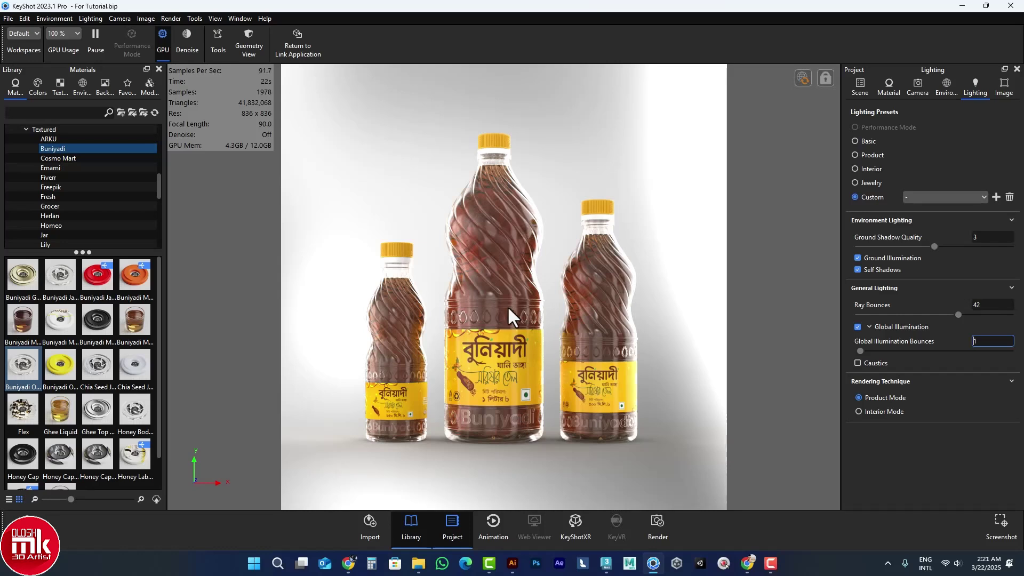
- Try the Paint material type on the 250 ml bottle's label and return it to Plastic
double_click(401, 402)
left_click(957, 145)
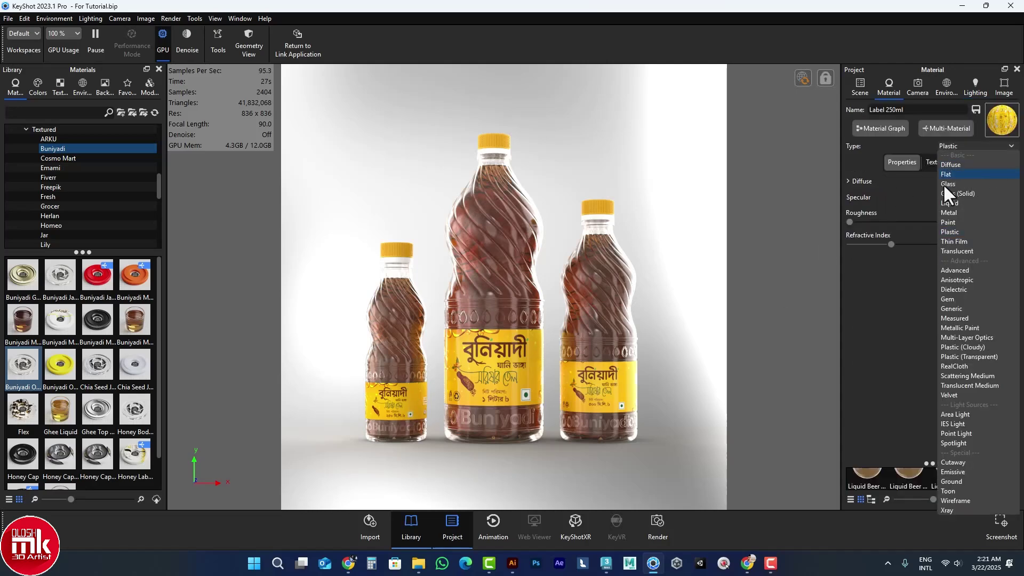
left_click(945, 223)
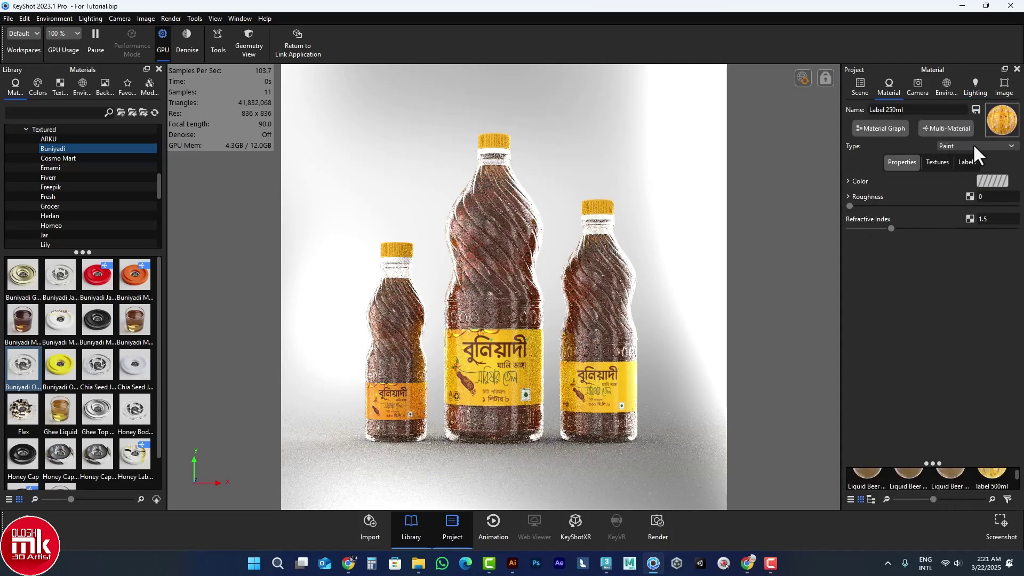
left_click(974, 144)
left_click(940, 232)
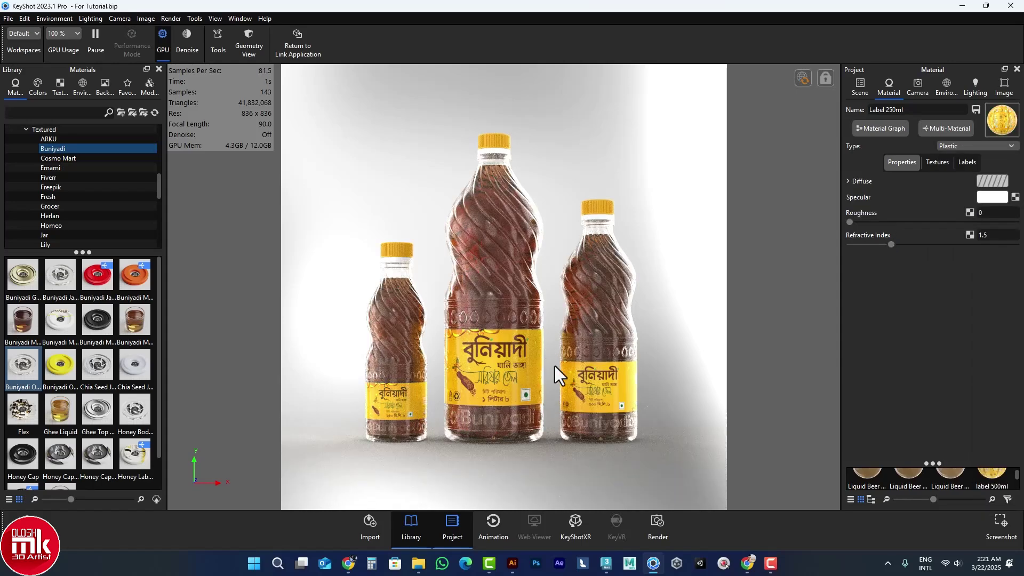
- Regenerate the edited lighting environment's HDRI at full resolution
left_click(803, 78)
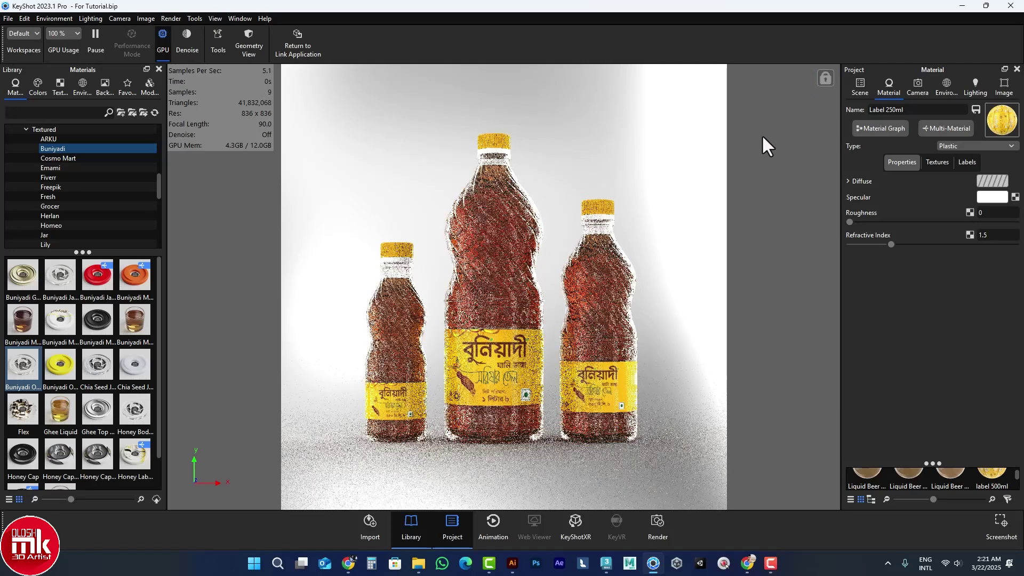